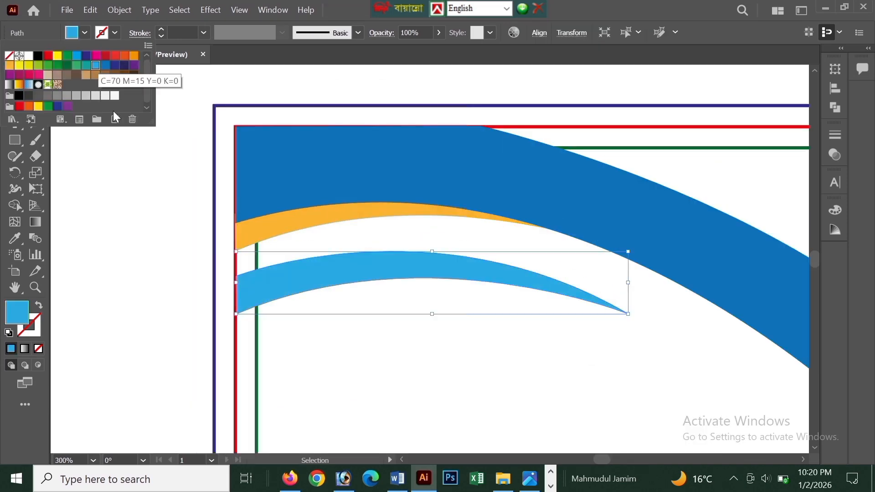
Draw a blue rectangle over the card's upper-right area and reshape its lower-left corner along the curved band.
left_click_drag(403, 124, 745, 320)
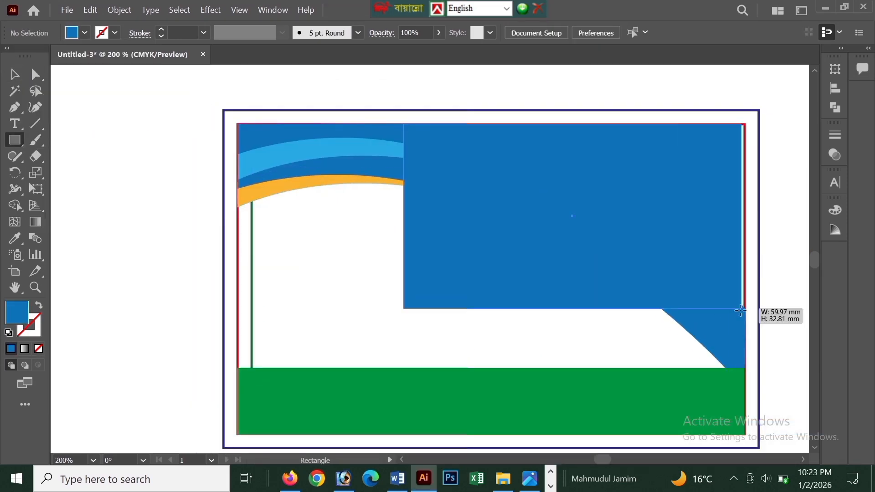
key("a")
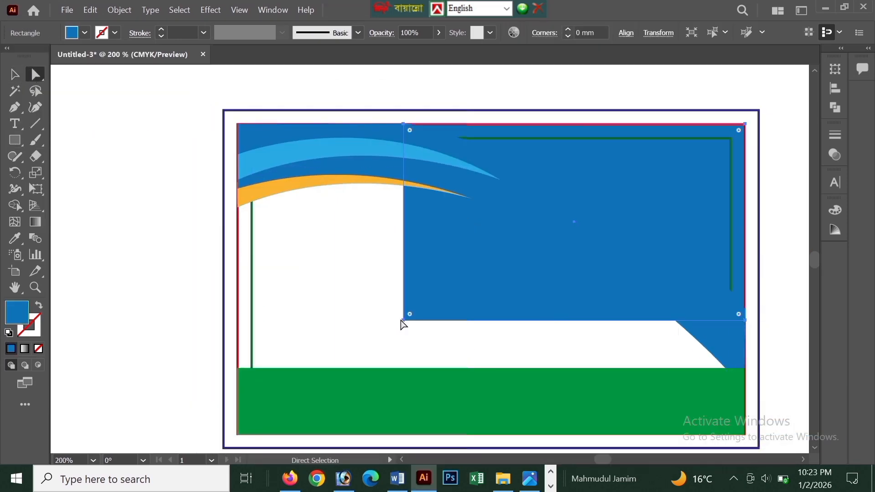
left_click_drag(403, 321, 665, 293)
Fill the upper-right corner shape with a linear gradient running from dark red to orange.
double_click(35, 222)
double_click(819, 215)
left_click_drag(775, 320, 705, 319)
left_click(773, 303)
double_click(699, 216)
left_click(839, 90)
Draw a circle in the card's white area and give it a crimson red outline.
scroll(501, 255, "down", 3)
key("l")
left_click_drag(453, 164, 561, 271)
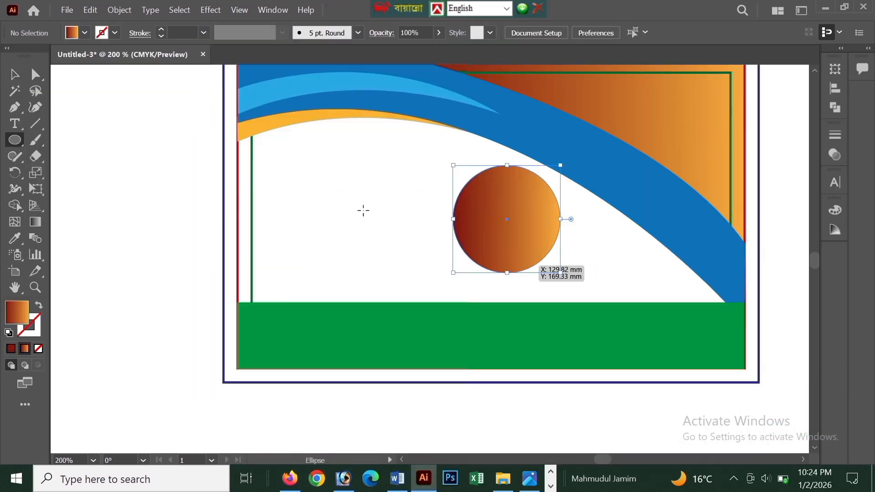
left_click(115, 32)
left_click(58, 55)
left_click(107, 57)
Duplicate the red circle in place, give the copy a yellow outline and shrink it inside the original.
left_click(90, 9)
left_click(106, 99)
scroll(651, 338, "up", 2)
left_click(114, 33)
left_click(57, 55)
left_click_drag(646, 282, 634, 268)
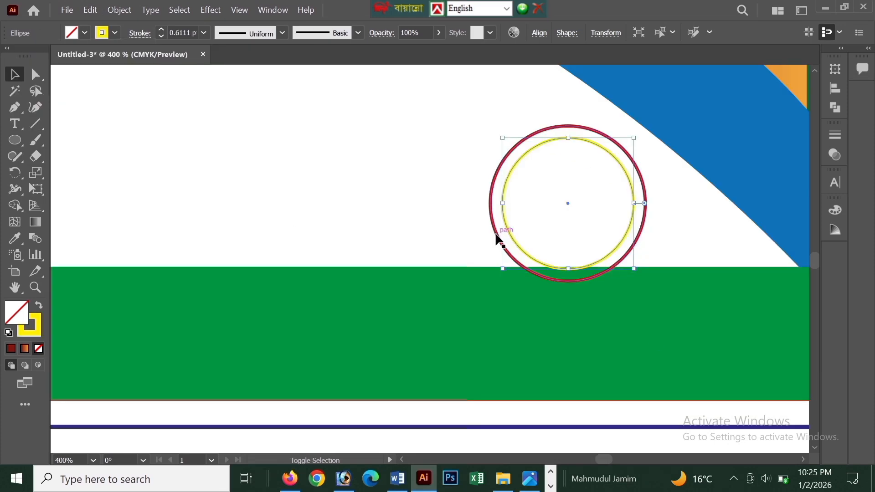
Fill the innermost circle of the badge with white and give it a dark blue outline.
left_click(497, 236, "shift")
scroll(483, 411, "down", 1)
left_click(84, 32)
left_click(28, 55)
left_click(114, 32)
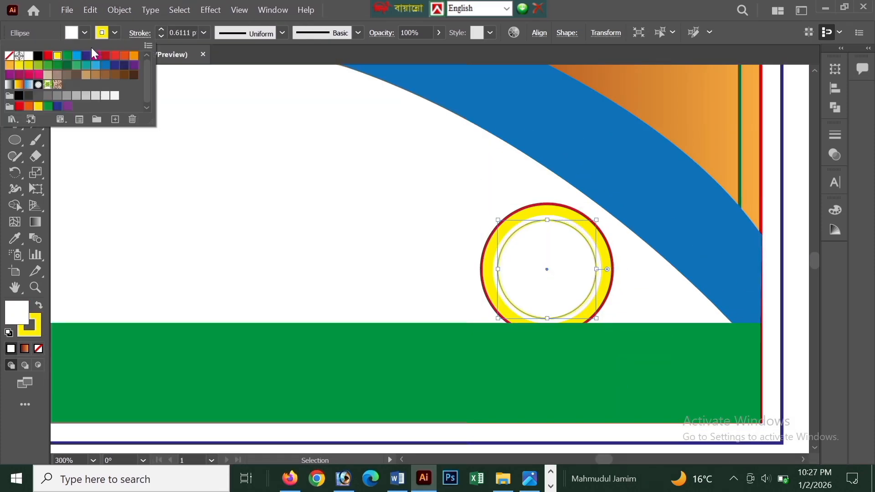
left_click(87, 55)
Duplicate the ring badge for the overlapping cluster and recolour the copies' rings pink and teal.
mouse_move(539, 268)
left_mouse_down()
mouse_move(622, 190)
mouse_move(499, 145)
left_mouse_up()
scroll(500, 182, "up", 1)
left_click(105, 65)
left_click(47, 65)
left_click(39, 74)
left_click(86, 65)
scroll(499, 205, "down", 1)
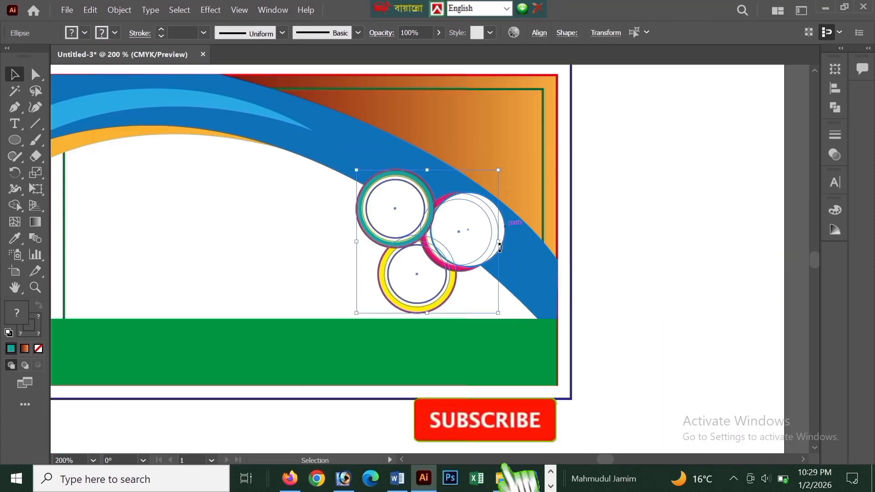
Add the business name "জামিম কম্পিউটার ওয়ার্ল্ড" in SutonnyMJ to the white area and move it toward the upper left.
scroll(333, 212, "down", 1)
left_click(14, 123)
left_click(235, 236)
type("Rvwgg Kw¤úDUvi Iqvì")
left_click(835, 182)
left_click(810, 197)
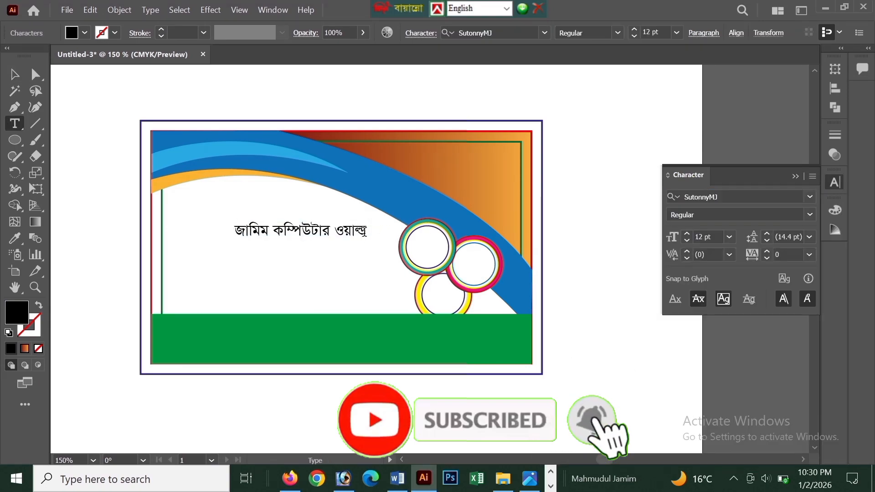
left_click_drag(296, 231, 252, 209)
Add the white label "প্রোপাইটার:" and place it in the card's orange upper-right corner.
left_click(397, 478)
left_click(423, 478)
type("প্রোপাইটার:")
left_click_drag(275, 278, 476, 159)
left_click(84, 32)
Cut the proprietor's name from the Word document and paste it onto the Illustrator card under the label.
left_click(397, 478)
left_click_drag(120, 198, 190, 197)
key("ctrl+x")
left_click(423, 478)
key("ctrl+v")
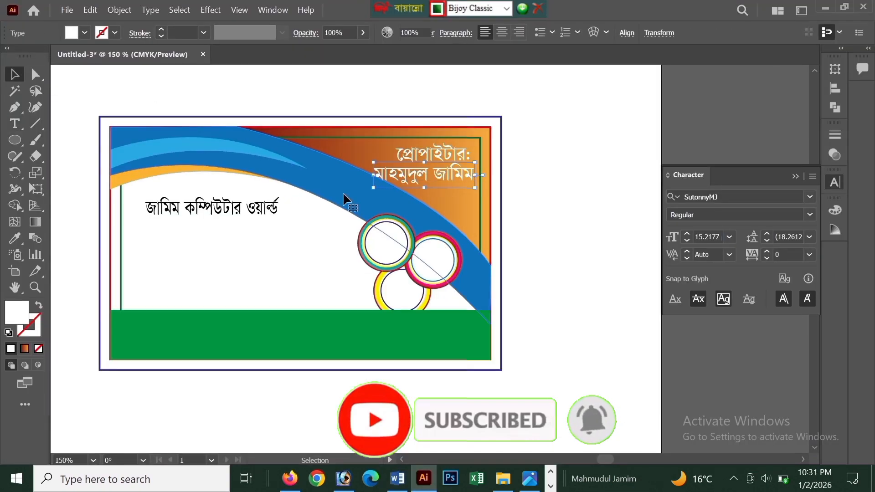
scroll(405, 157, "up", 1)
Bring the phone number from the Word document onto the card and place it below the proprietor's name.
left_click(397, 478)
left_click(423, 478)
key("ctrl+v")
left_click_drag(387, 222, 405, 218)
scroll(554, 217, "down", 1)
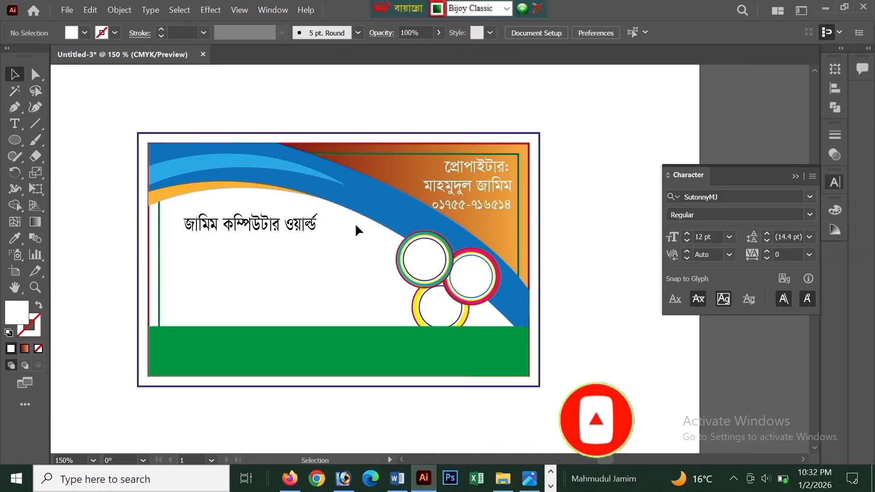
Bring the service description lines from Word onto the card and arrange them below the business name.
left_click(397, 478)
left_click(423, 479)
key("ctrl+v")
key("ctrl+v")
left_click(14, 74)
left_click_drag(572, 301, 397, 289)
scroll(212, 288, "up", 1)
Paste the address line from Word onto the green band, enlarge it and fill it with white.
key("ctrl+v")
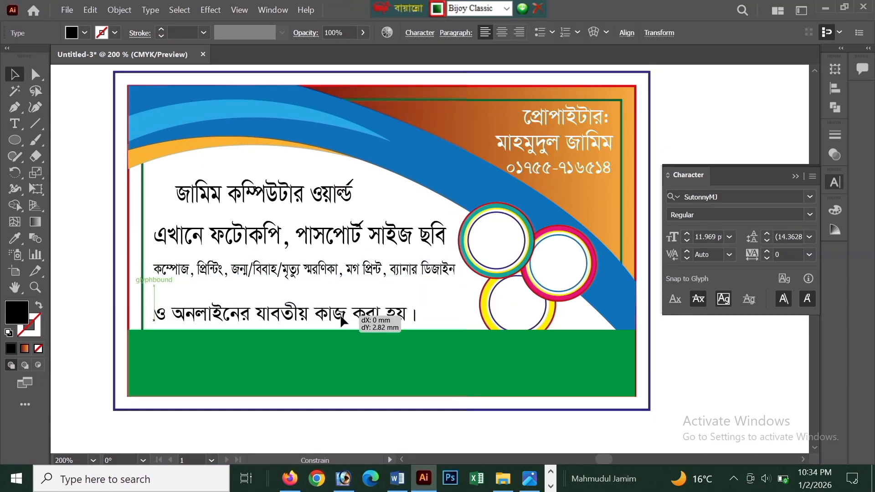
scroll(223, 276, "up", 1)
scroll(305, 328, "down", 1)
left_click_drag(294, 334, 401, 371)
left_click(423, 478)
key("ctrl+v")
left_click(14, 74)
left_click_drag(526, 399, 615, 409)
left_click(85, 33)
left_click(28, 56)
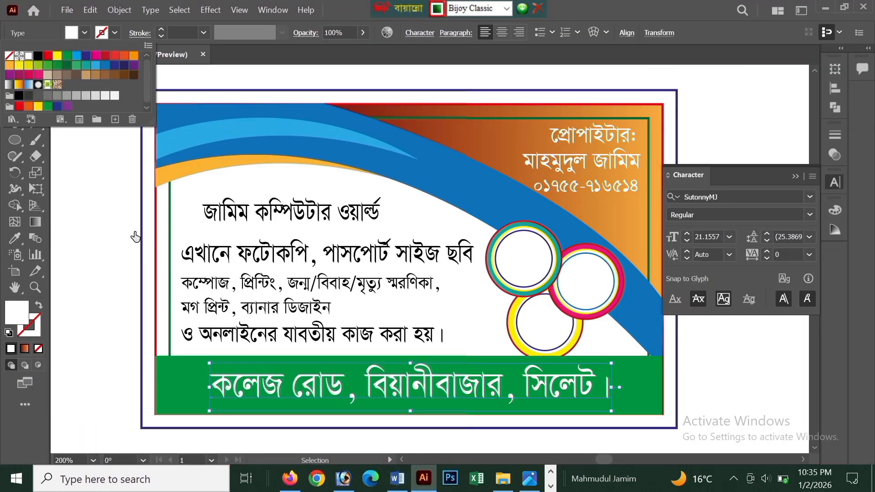
Recolour the service lines green and purple and the business name red.
left_click(314, 335)
left_click(18, 75)
left_click(301, 284)
left_click(9, 74)
left_click(85, 33)
left_click(105, 55)
Change the business name's font to TeeshtaMJ.
left_click(810, 197)
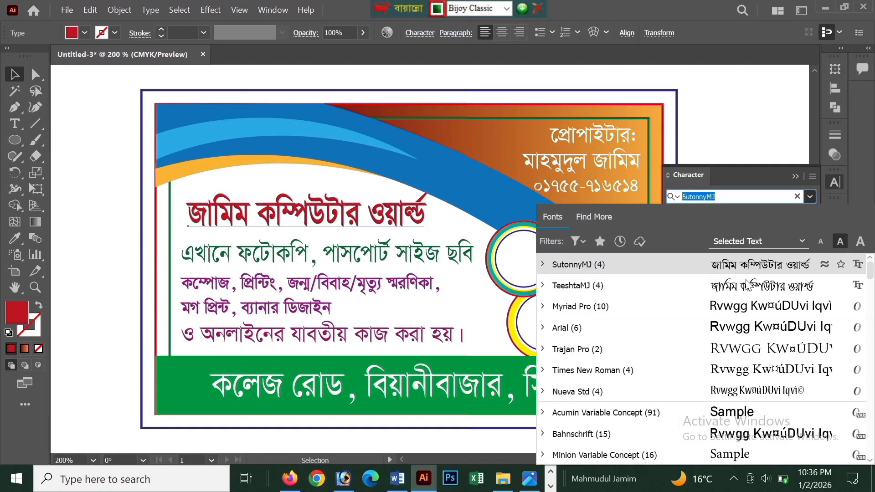
left_click(571, 285)
scroll(428, 248, "down", 1)
Bring the desktop computer image into the document and fit it above the business name.
left_click(826, 7)
left_click(423, 478)
left_click_drag(618, 453, 311, 193)
Bring in the mug, printer and photocopier images and fit each one inside a ring badge.
left_click(825, 7)
left_click_drag(76, 172, 430, 479)
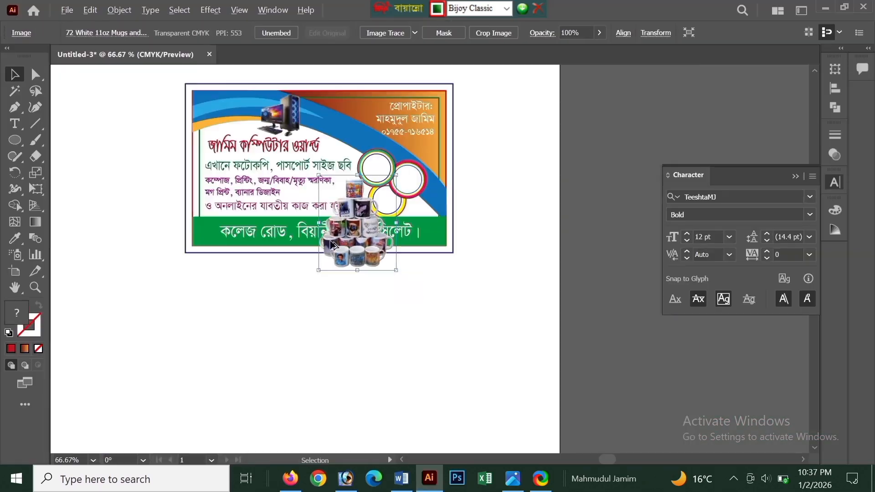
left_click(825, 8)
left_click_drag(23, 121, 429, 478)
mouse_move(593, 182)
left_mouse_down()
mouse_move(549, 234)
mouse_move(428, 336)
left_mouse_up()
scroll(469, 196, "up", 3)
left_click_drag(410, 320, 505, 160)
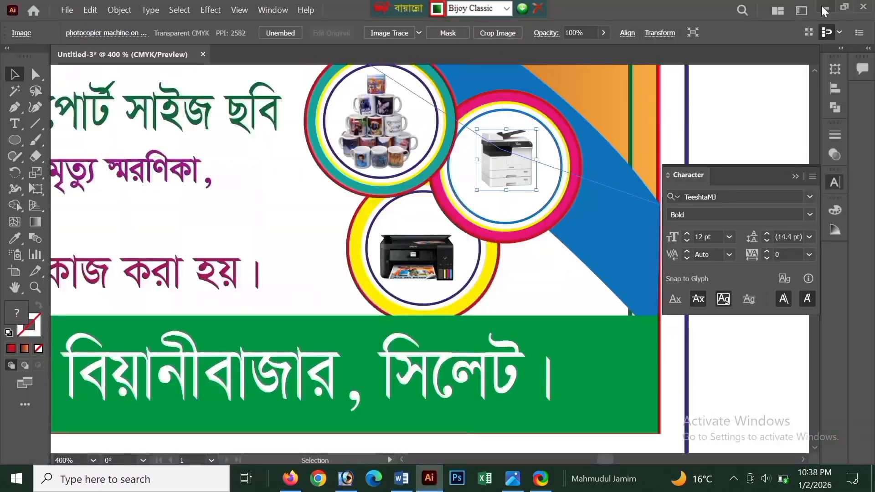
scroll(420, 242, "up", 2)
left_click_drag(314, 264, 314, 319)
left_click(118, 355)
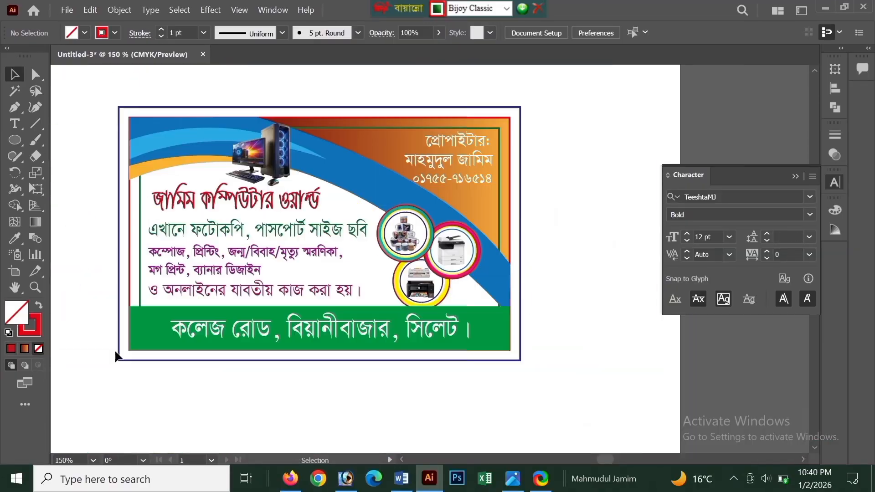
key("Delete")
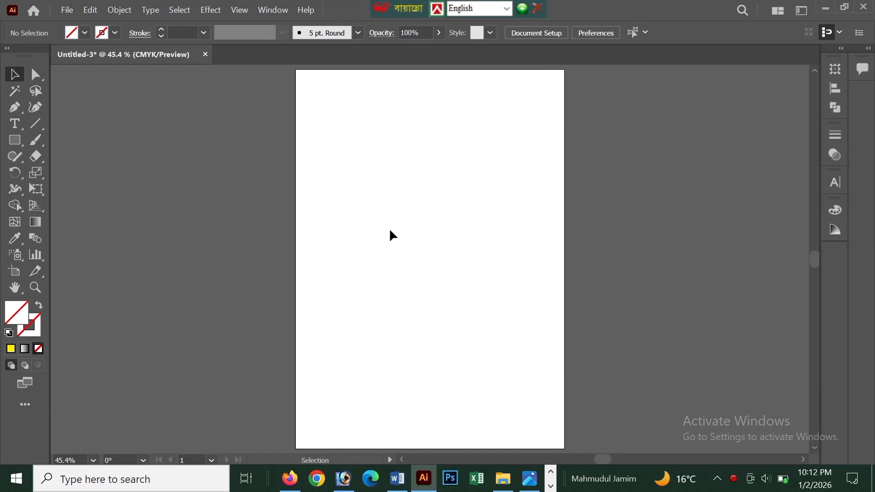
Draw a rectangle 90 mm wide and 55 mm high on the blank artboard.
right_click(21, 146)
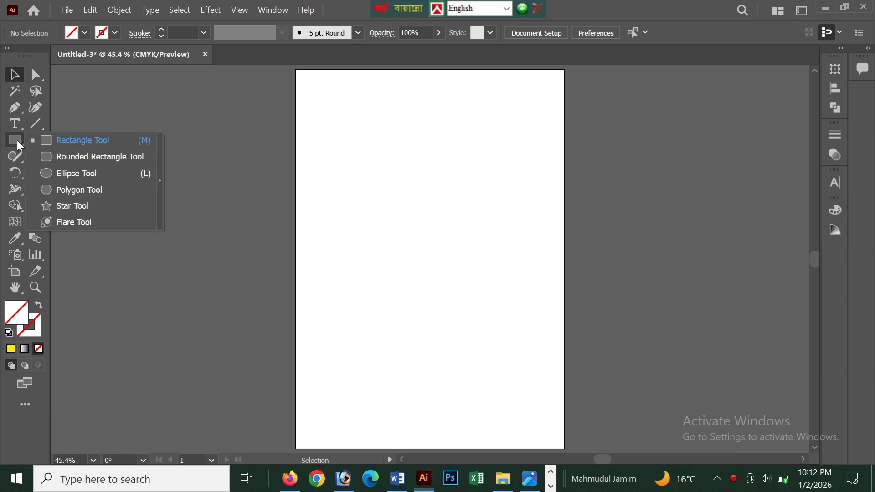
left_click(71, 146)
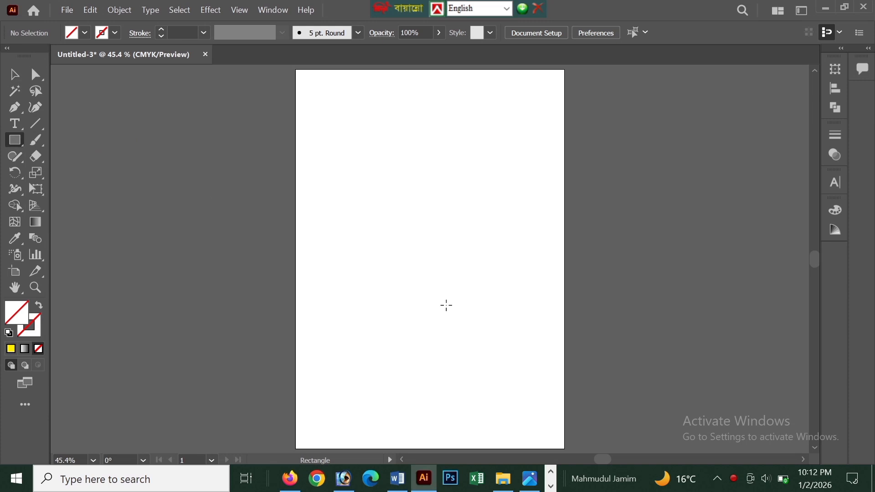
left_click(414, 243)
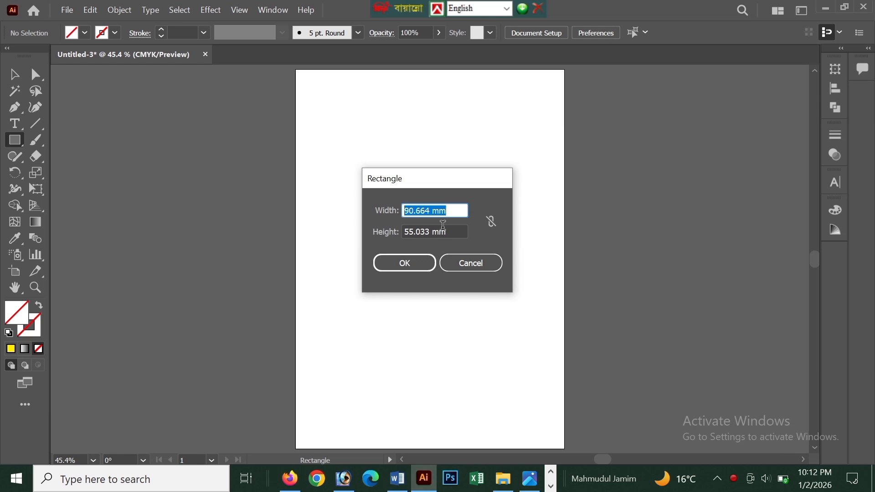
left_click_drag(463, 210, 396, 215)
type("90")
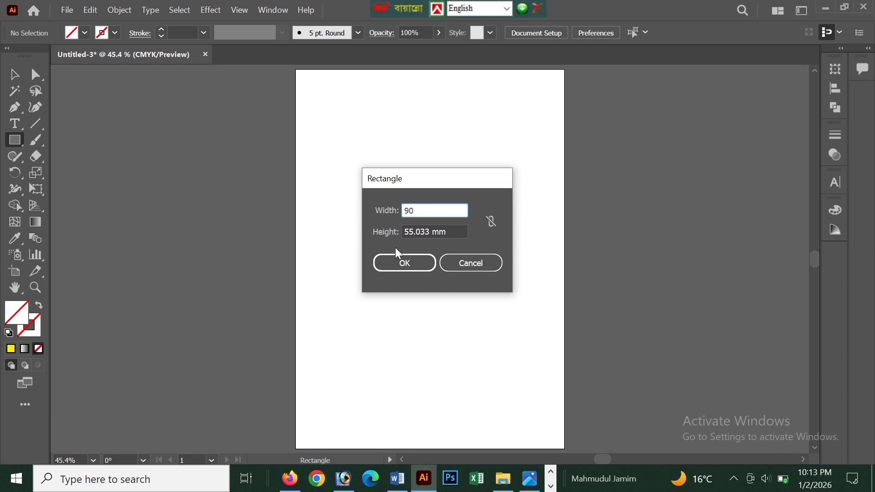
key("Tab")
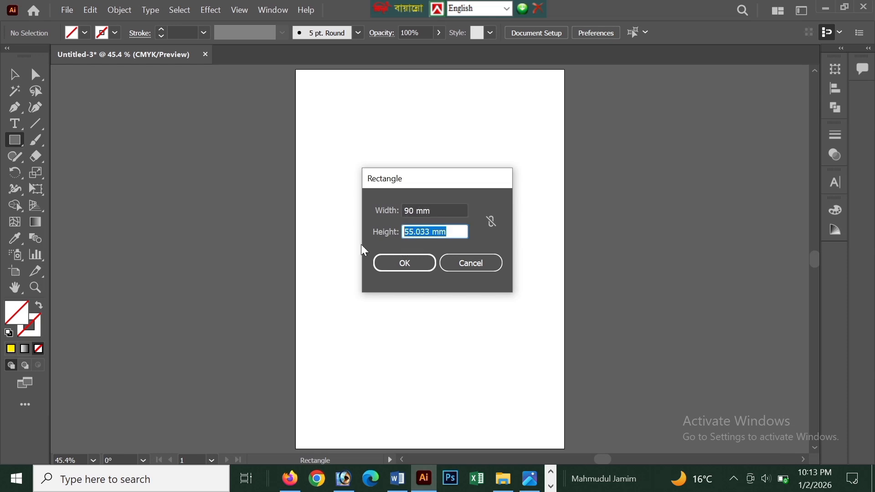
type("55")
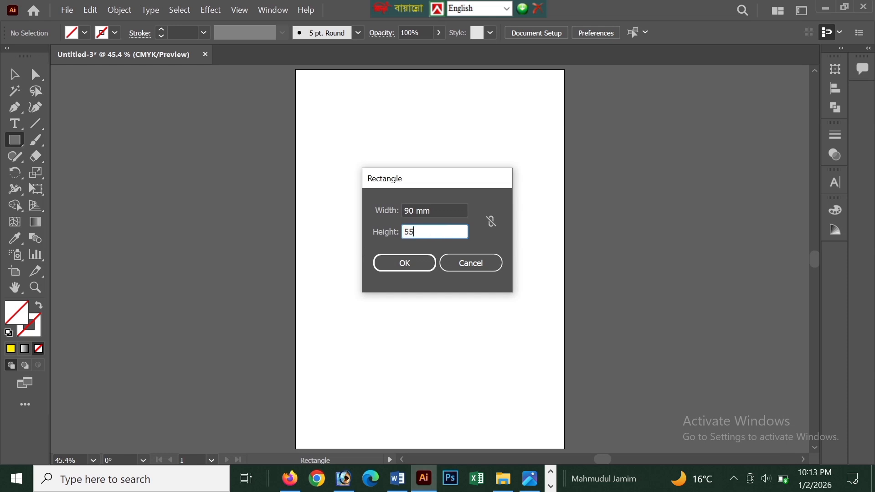
left_click(404, 266)
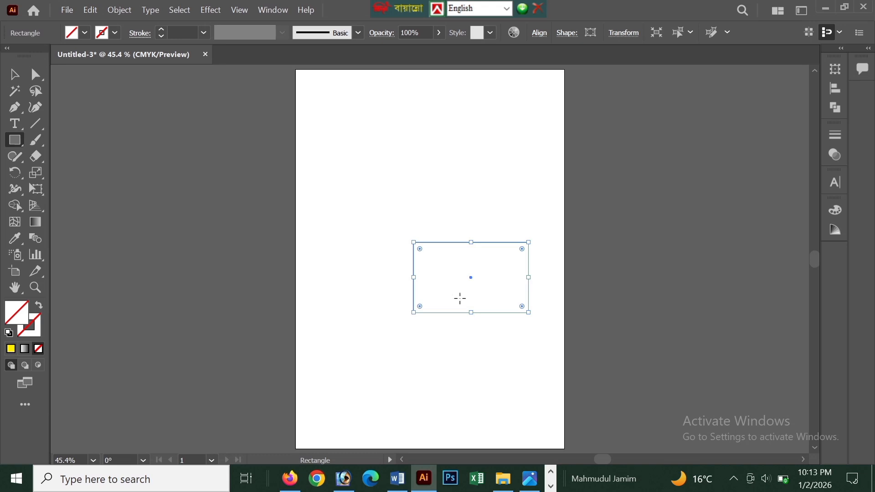
Give the rectangle a black outline and move it slightly to the left on the artboard.
scroll(460, 298, "up", 1)
left_click(116, 32)
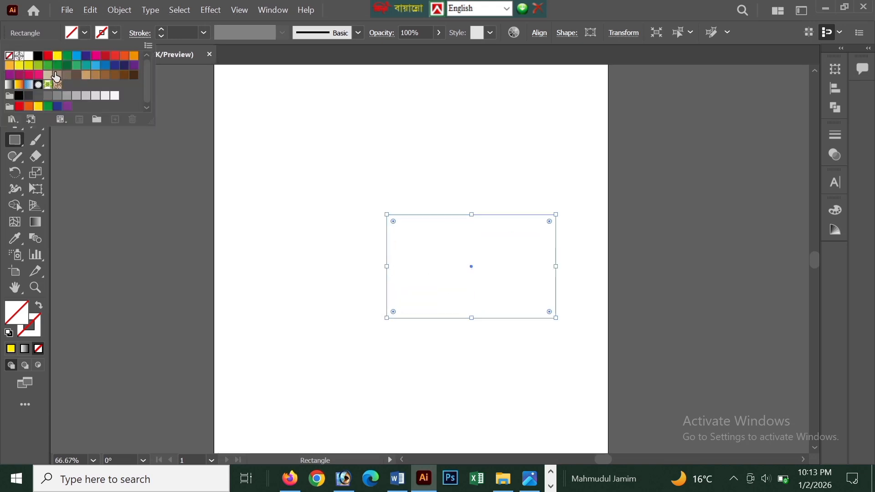
left_click(30, 56)
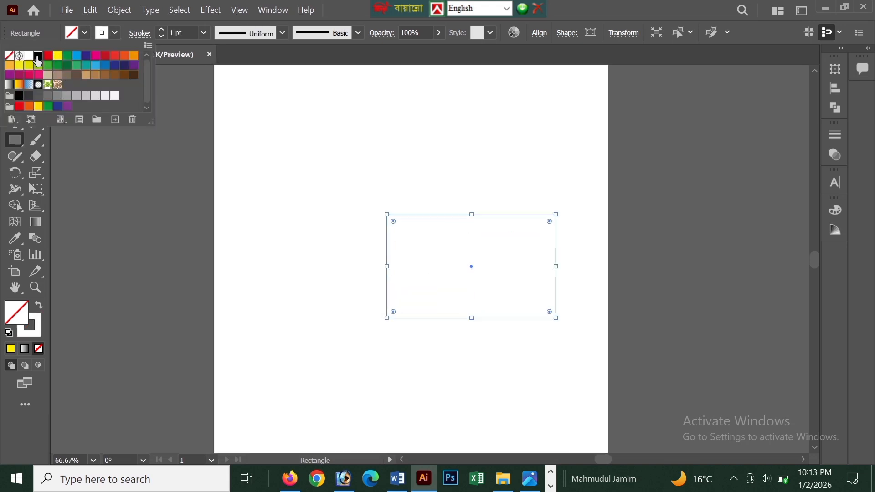
left_click(38, 55)
left_click(566, 208)
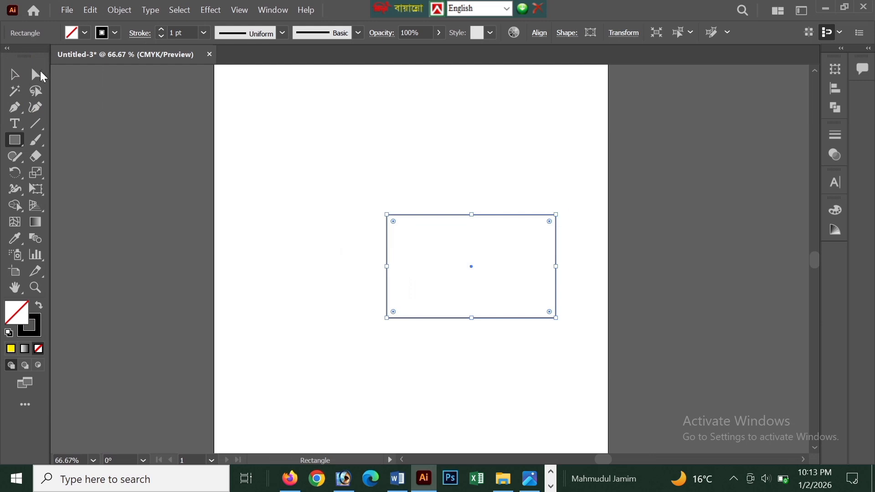
left_click(14, 75)
left_click_drag(520, 212, 497, 207)
Offset the rectangle's path outward by 2.5 mm to create a surrounding bleed rectangle, and deselect it.
key("ctrl+plus")
key("ctrl+plus")
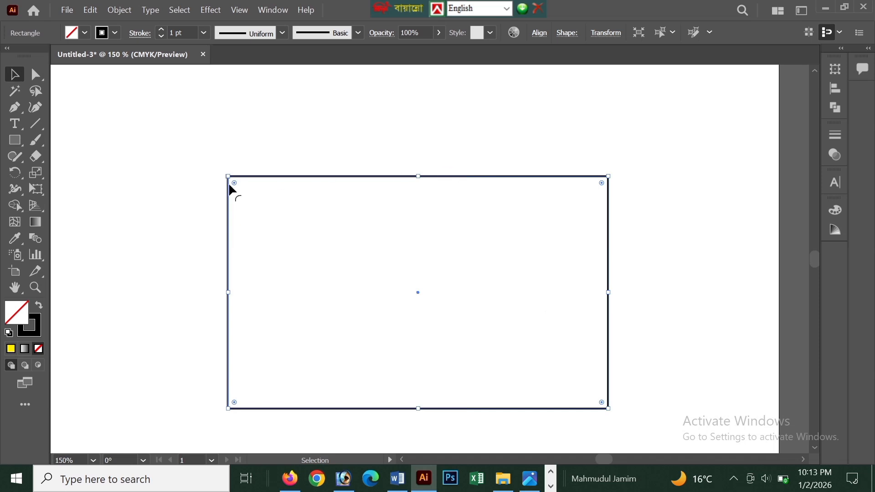
scroll(493, 314, "down", 1)
key("ctrl+minus")
key("ctrl+minus")
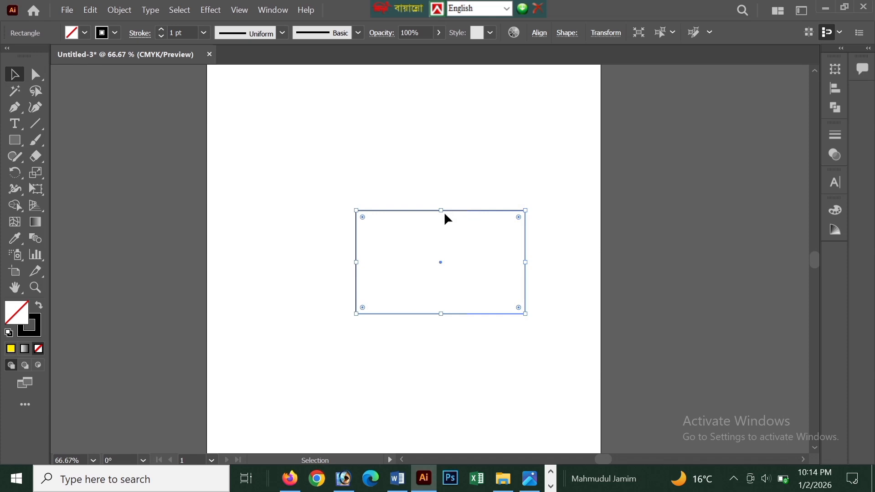
scroll(451, 223, "up", 1)
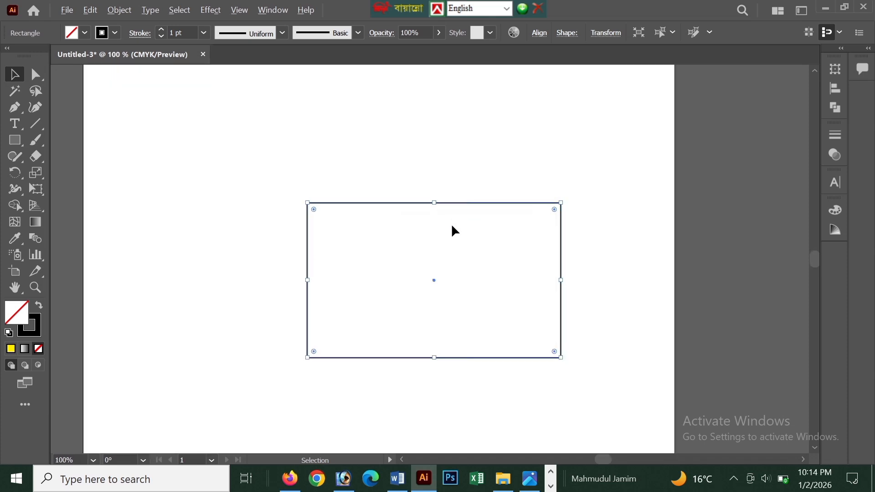
scroll(452, 226, "up", 1)
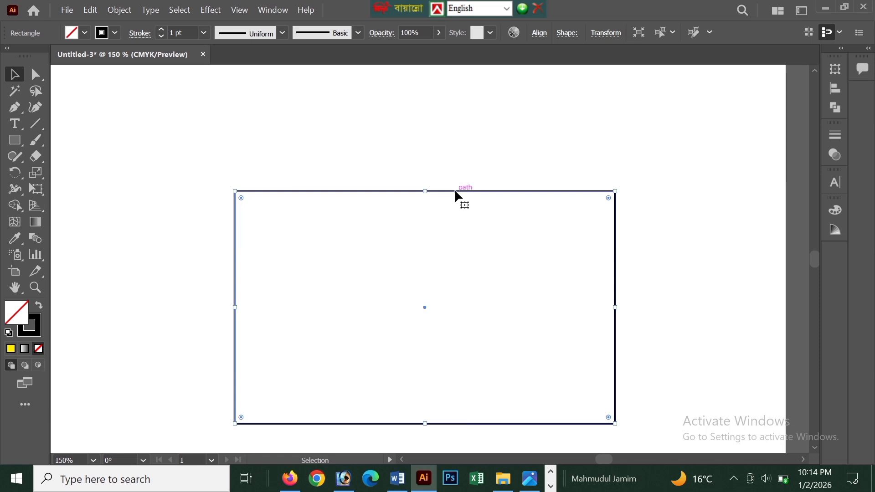
scroll(454, 191, "down", 1)
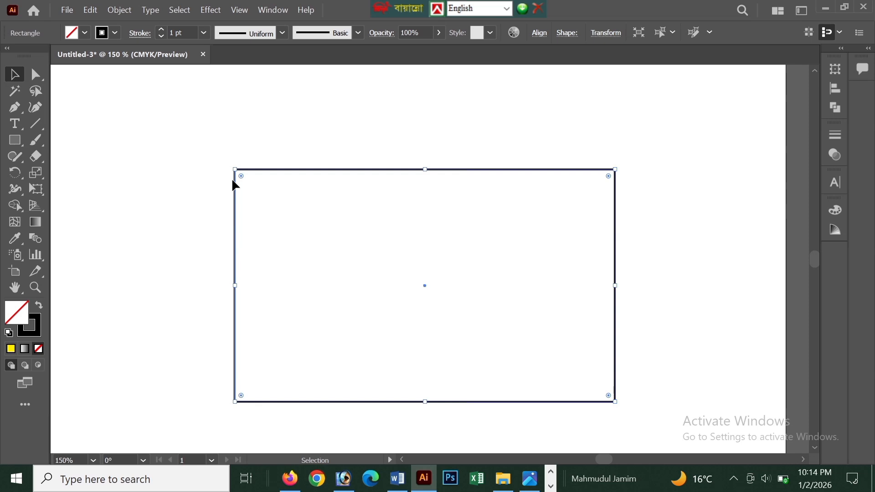
left_click(119, 10)
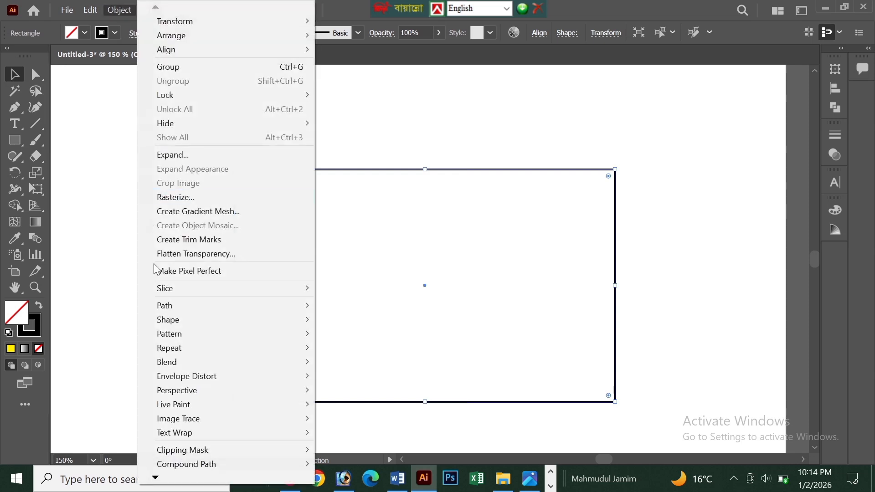
mouse_move(193, 304)
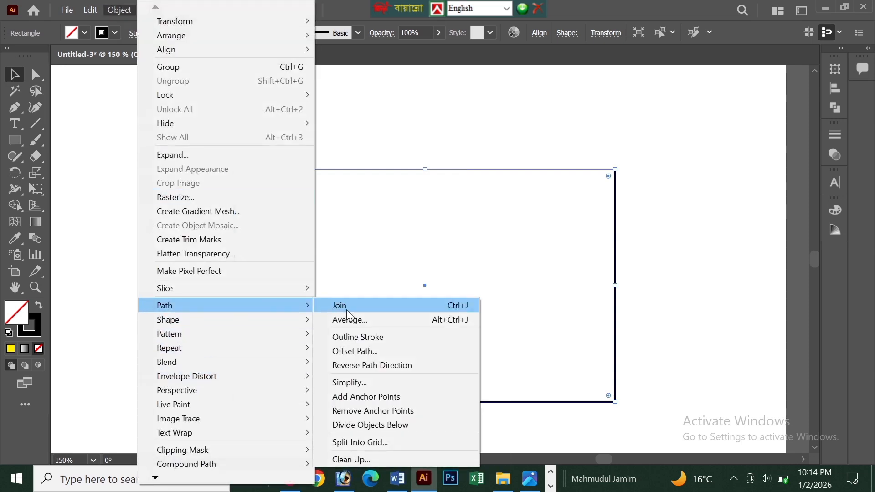
left_click(348, 352)
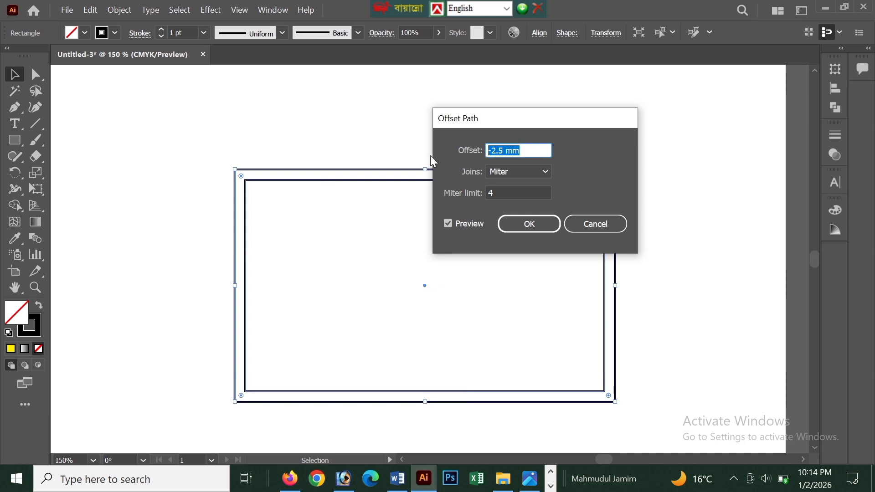
type("2.")
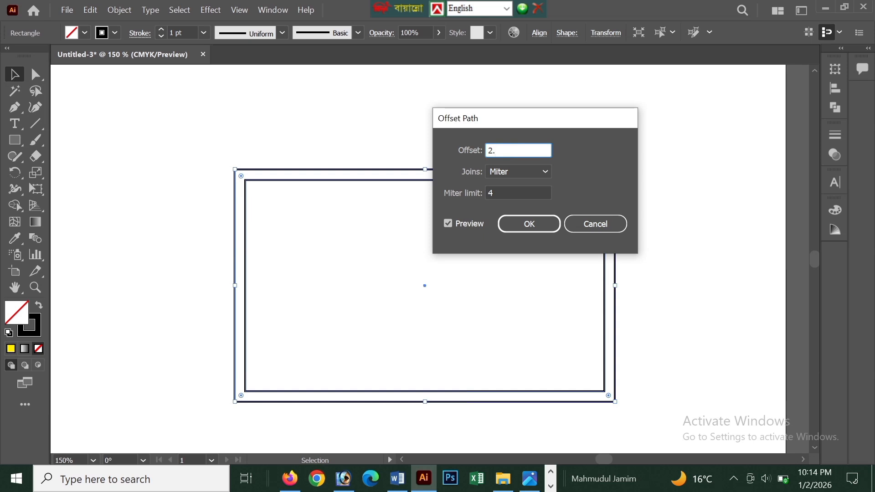
type("5")
left_click(538, 229)
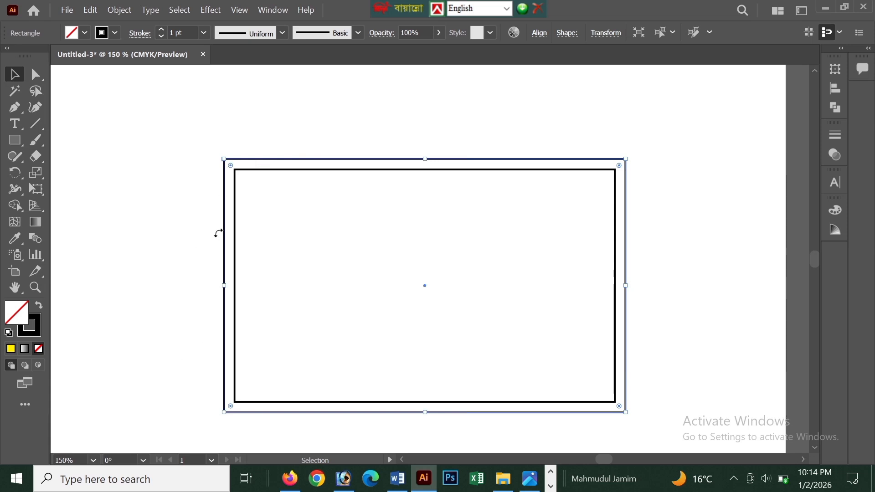
left_click(205, 142)
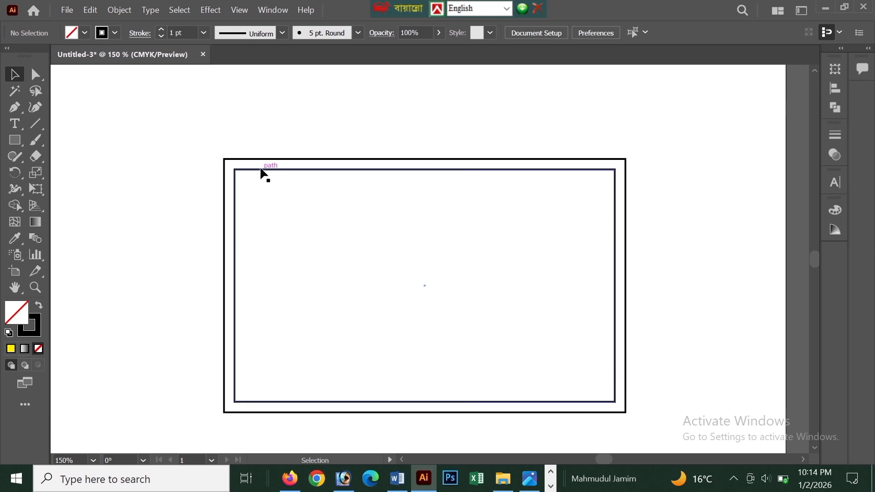
Recolour the 90 × 55 mm rectangle's outline red and the surrounding bleed rectangle's outline dark blue.
left_click(263, 173)
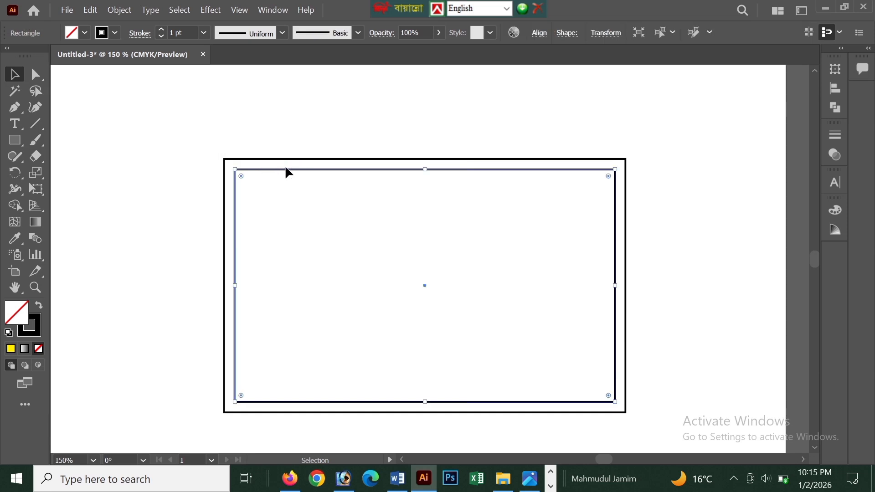
left_click(113, 33)
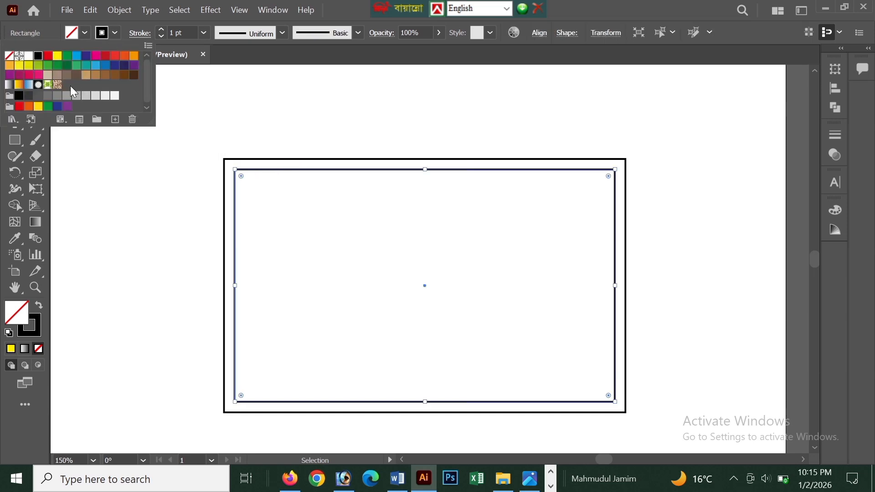
left_click(50, 60)
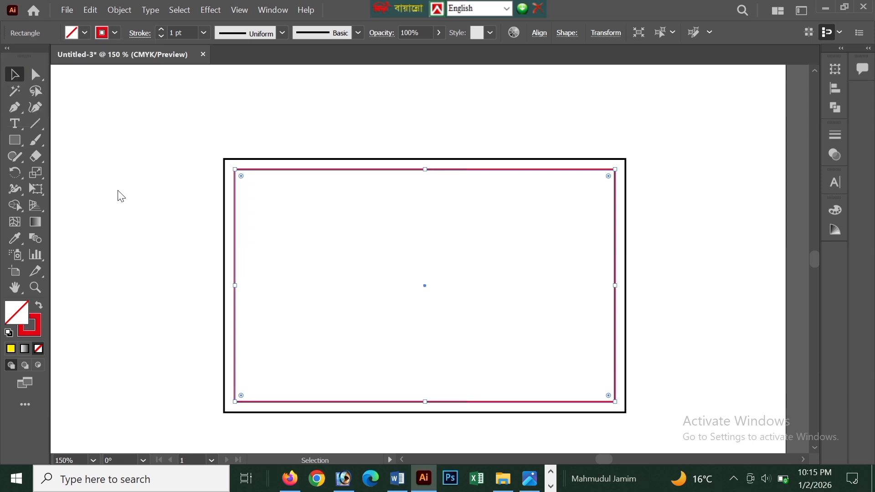
left_click(239, 163)
left_click(241, 160)
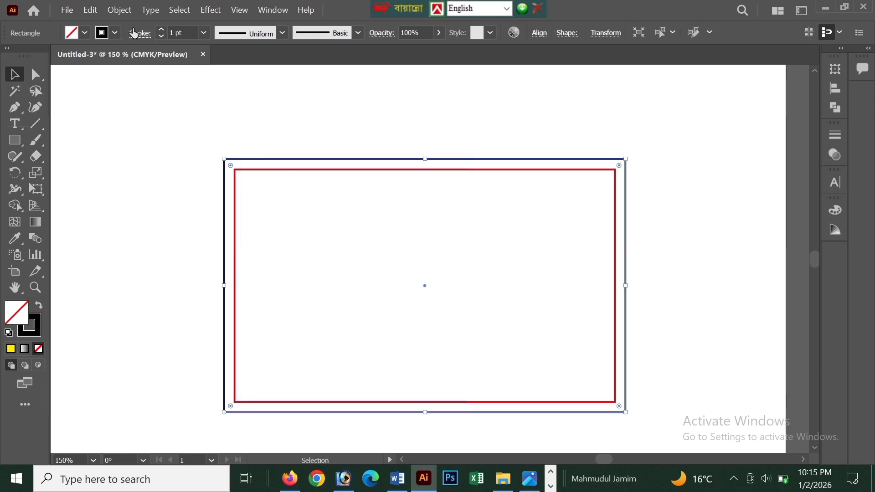
left_click(115, 32)
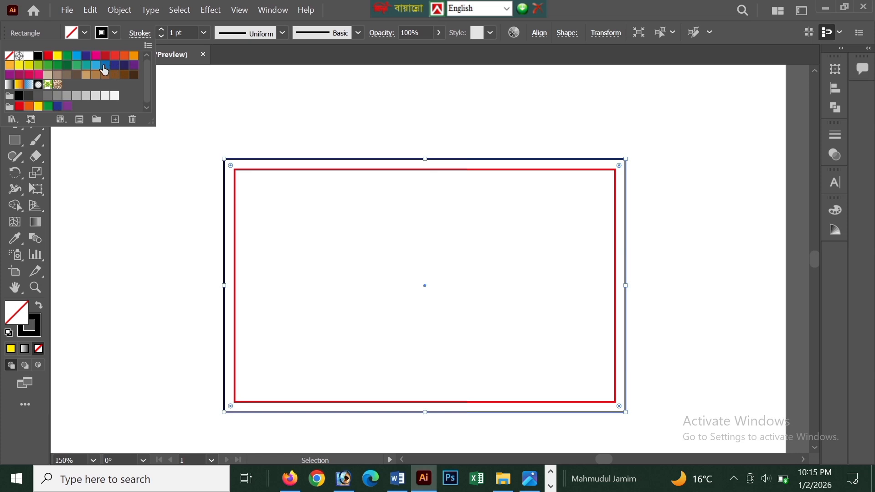
left_click(115, 65)
left_click(129, 170)
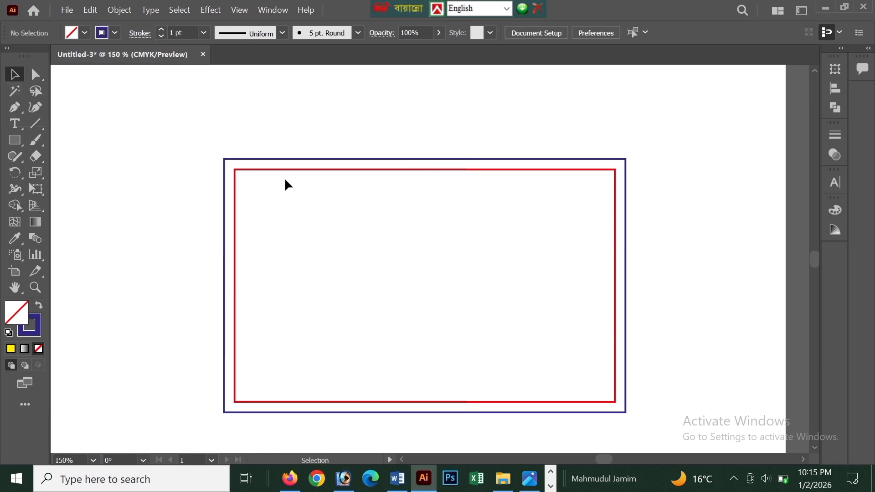
Offset the red rectangle's path by -2.5 mm to create a smaller safe-margin rectangle inside it.
left_click(267, 167)
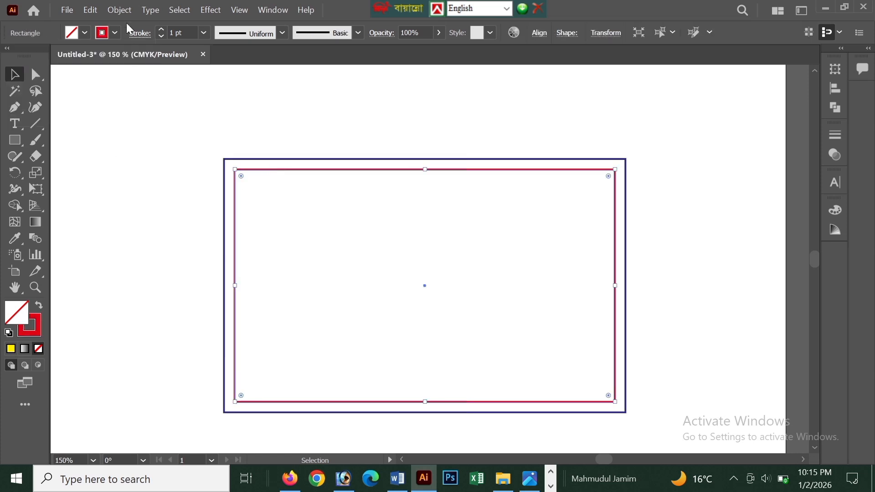
left_click(119, 10)
mouse_move(163, 310)
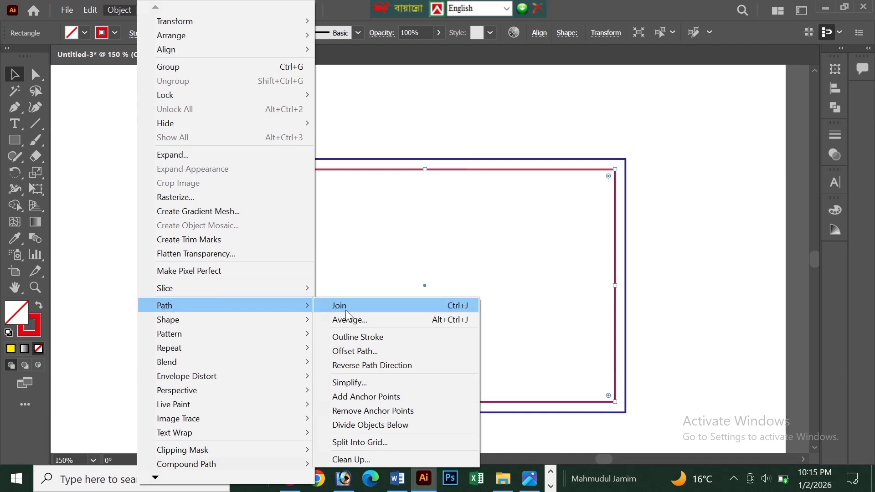
left_click(353, 350)
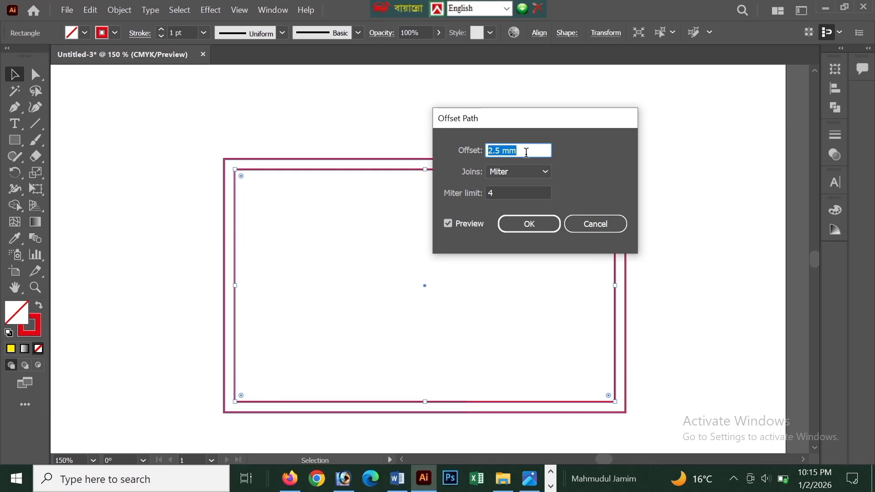
left_click(491, 152)
type("-")
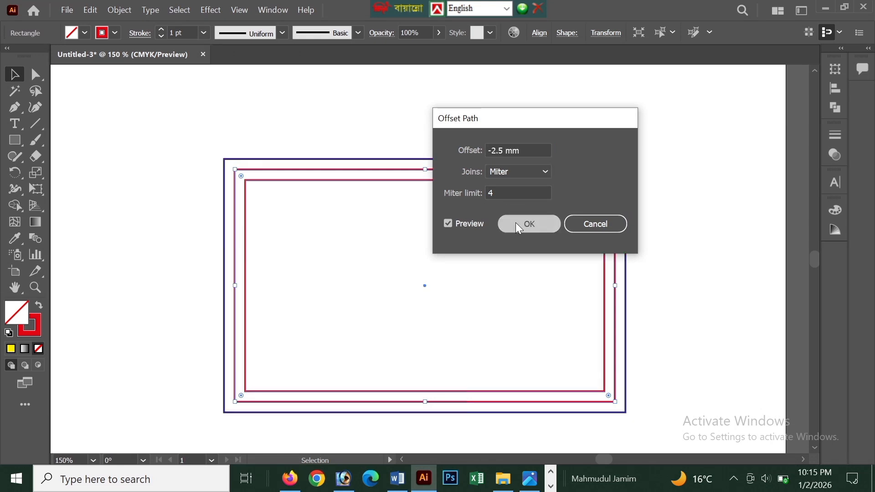
left_click(516, 222)
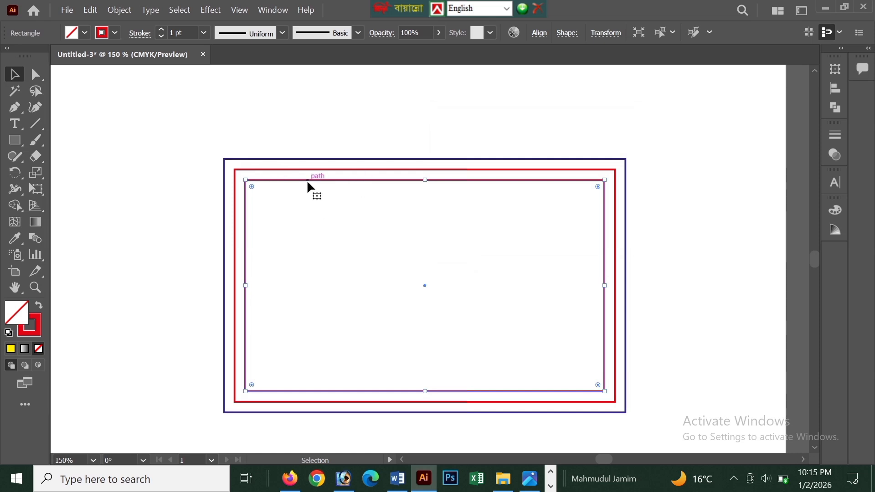
Give the innermost safe-margin rectangle a dark green outline and deselect it.
left_click(293, 170)
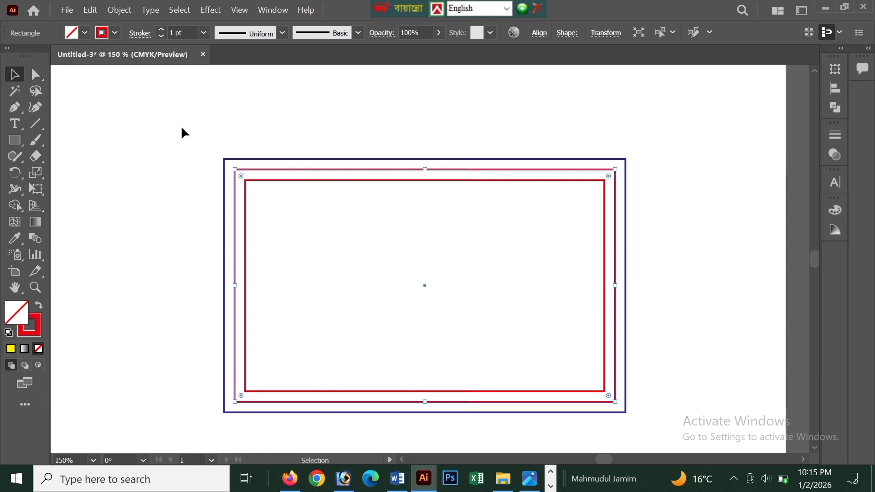
left_click(288, 181)
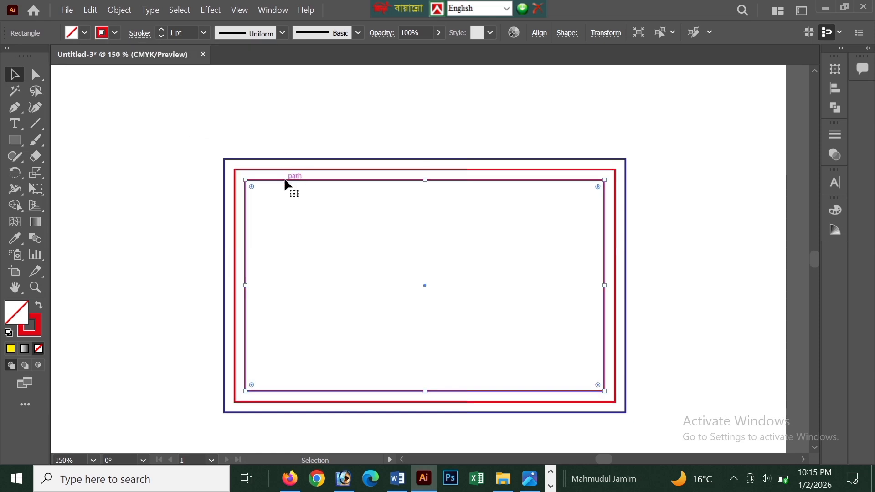
left_click(115, 33)
left_click(67, 66)
left_click(163, 151)
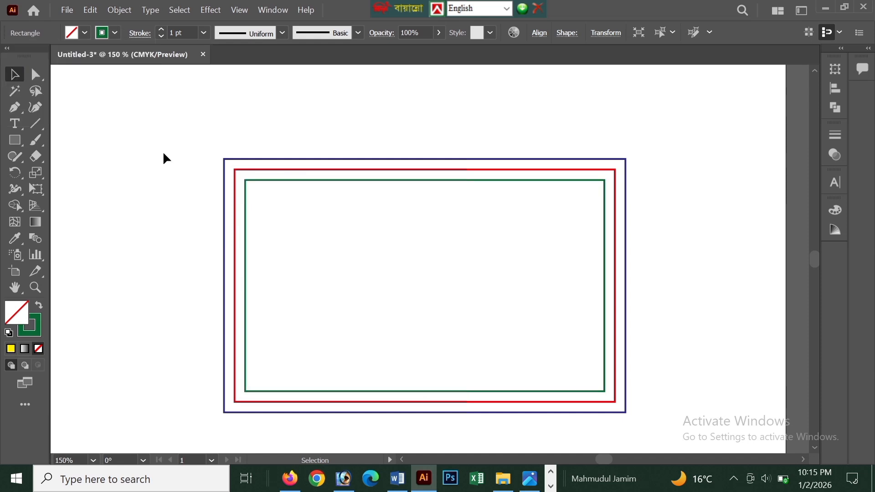
Draw a rectangle about 90 mm wide and 17 mm high across the bottom of the red card outline.
scroll(162, 151, "down", 1)
key("p")
right_click(20, 144)
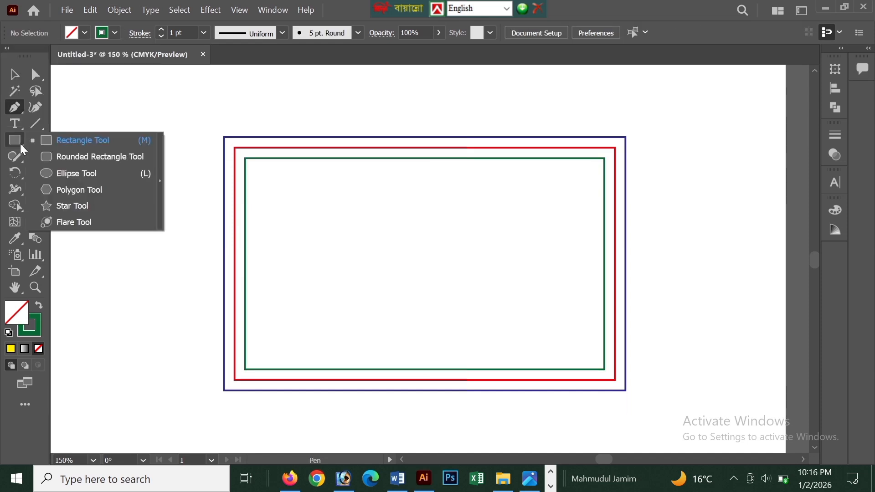
left_click(69, 146)
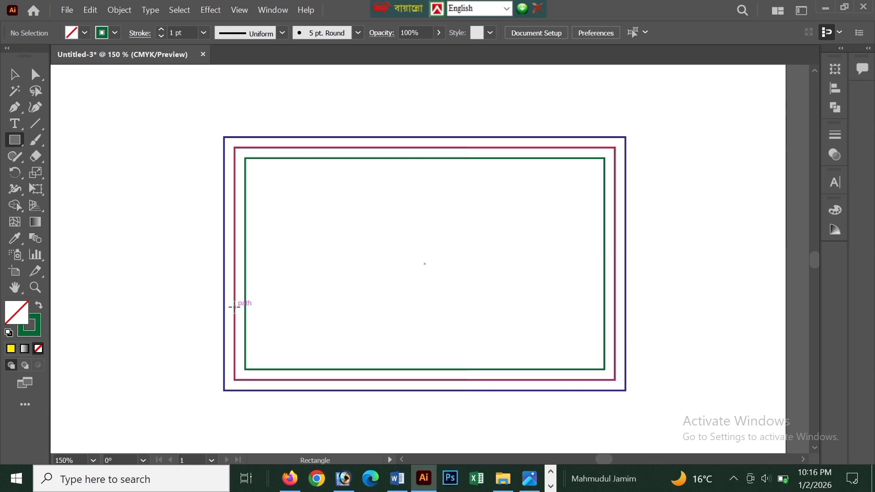
left_click_drag(234, 306, 615, 379)
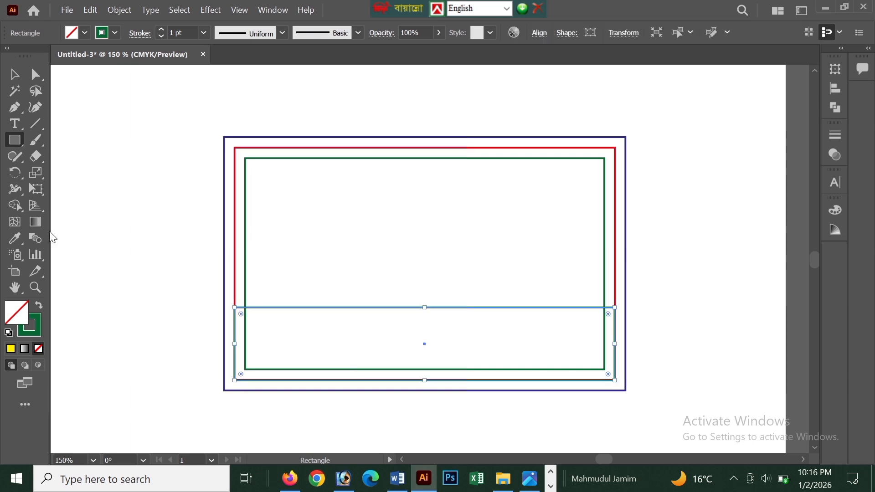
Fill the bottom rectangle with light blue and remove its outline.
left_click(102, 33)
left_click(75, 60)
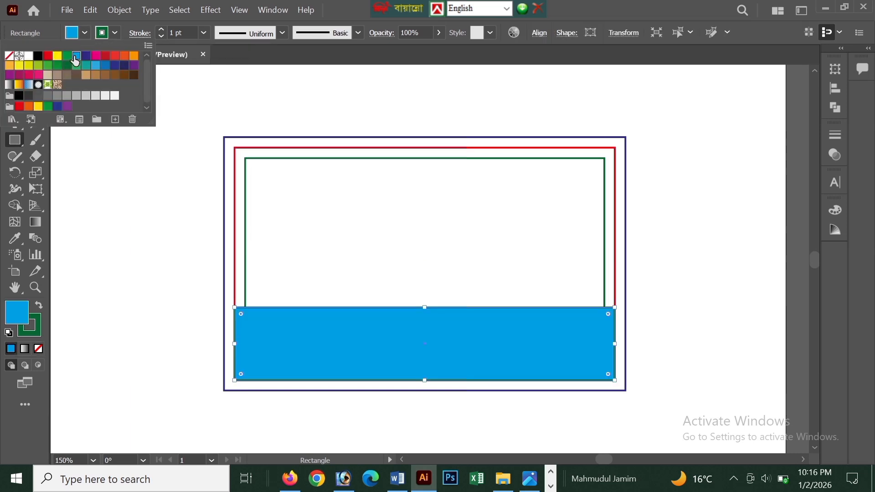
left_click(114, 35)
left_click(9, 56)
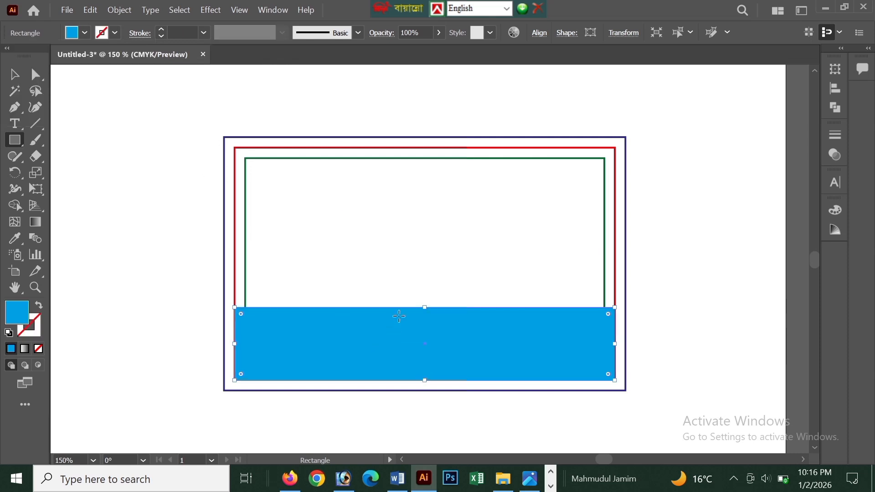
Lower the blue band's top edge to about half its height and deselect the band.
left_click_drag(423, 310, 424, 344)
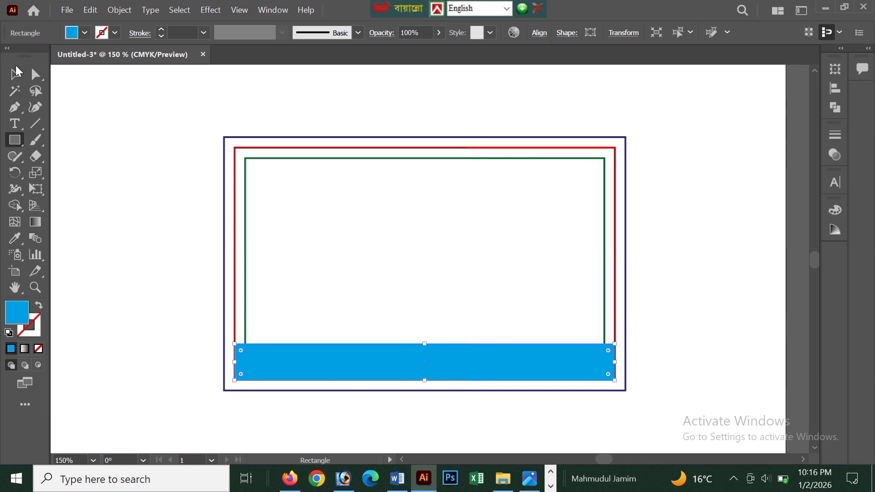
left_click(113, 243)
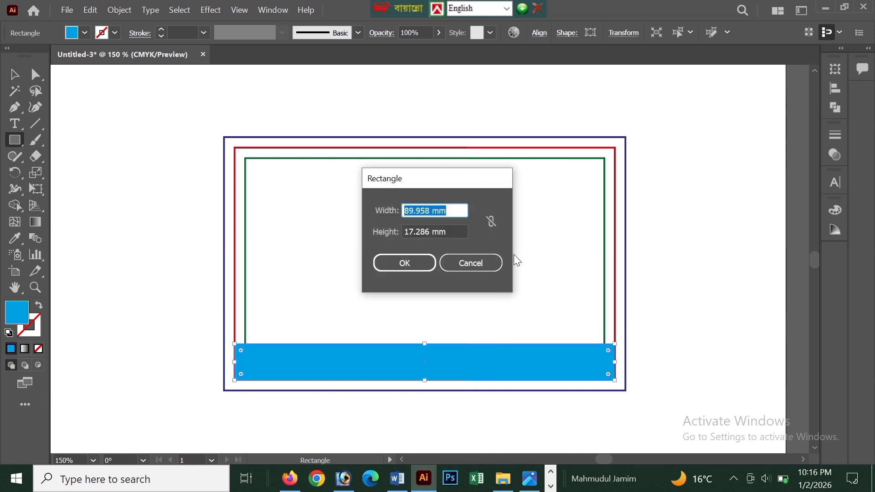
left_click(492, 262)
left_click(14, 74)
left_click(163, 240)
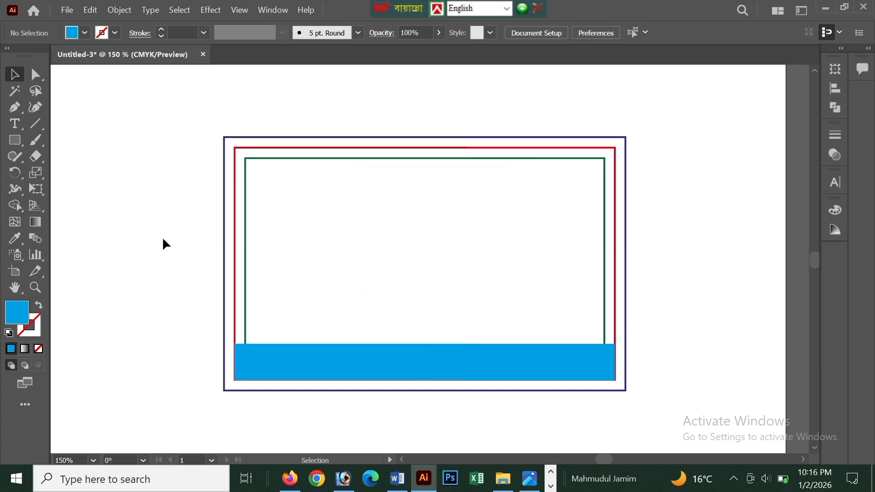
Change the bottom band's fill to green and raise its top edge slightly.
key("ctrl+a")
left_click(85, 31)
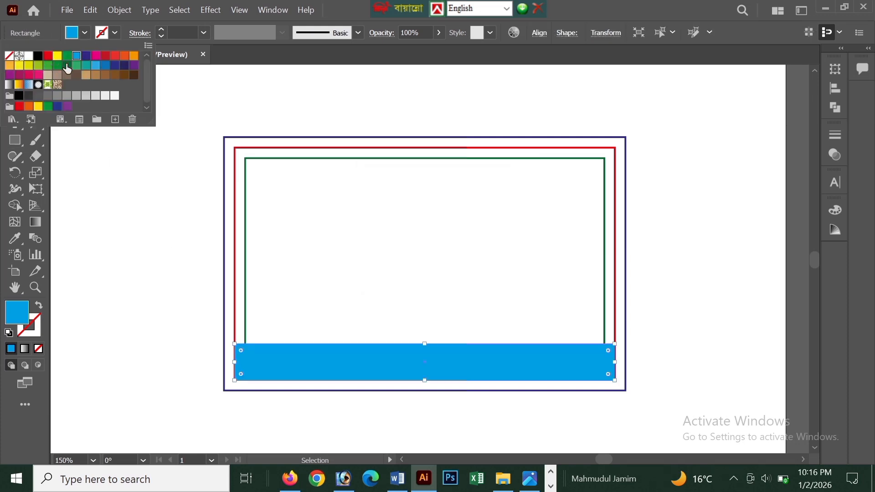
left_click(47, 66)
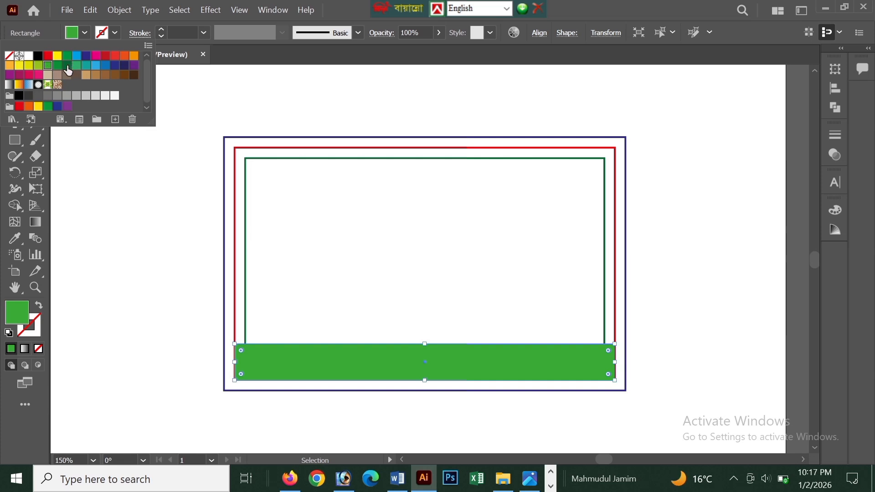
left_click(67, 57)
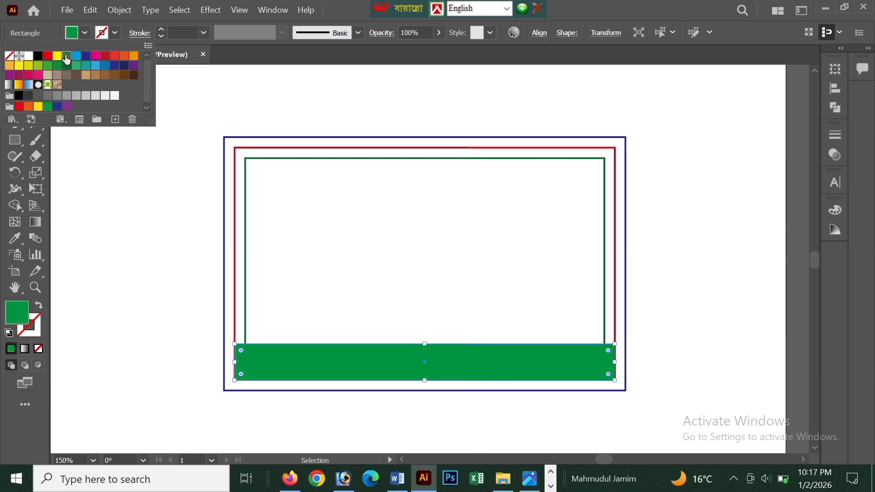
left_click(126, 196)
left_click(436, 373)
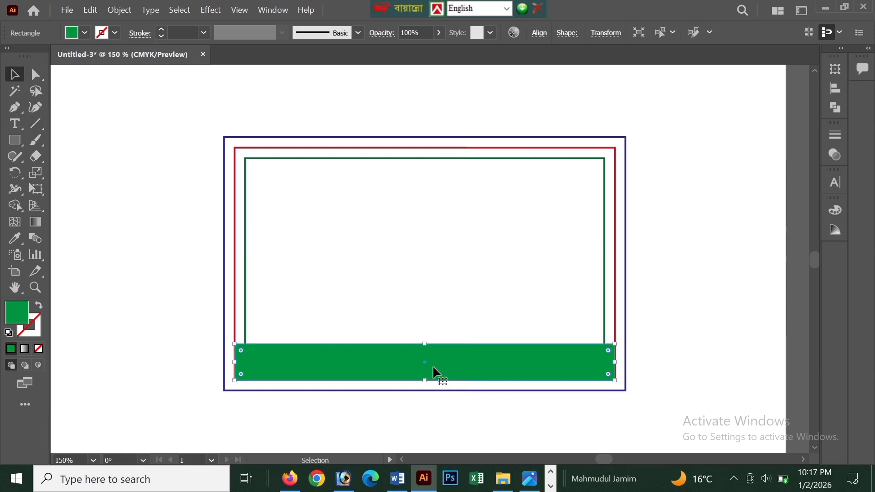
left_click_drag(423, 344, 424, 332)
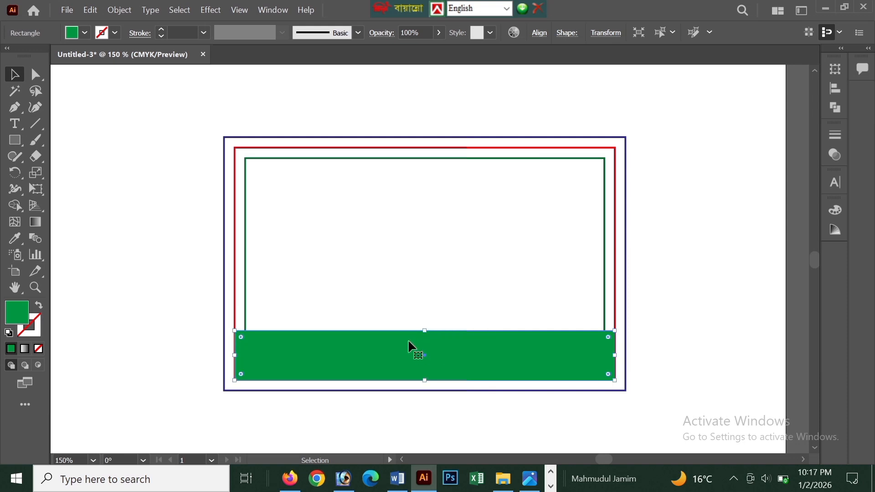
left_click(119, 232)
With the Pen tool, draw a downward arc from the red outline's top edge to the inner green outline's right edge, adding a vertical segment about 14 mm long.
left_click(16, 108)
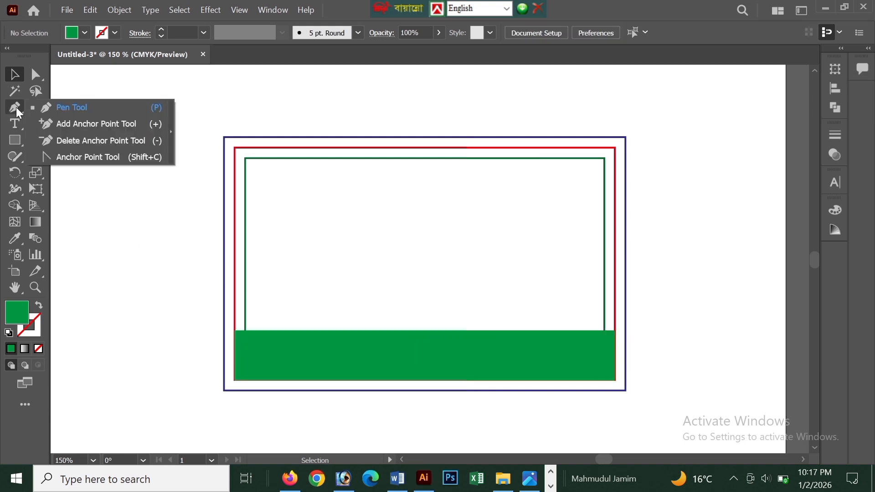
left_click(80, 111)
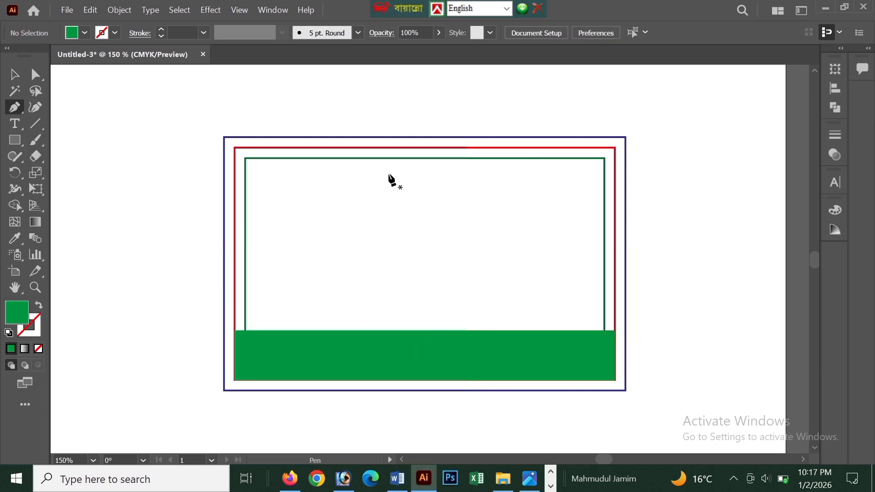
left_click(319, 148)
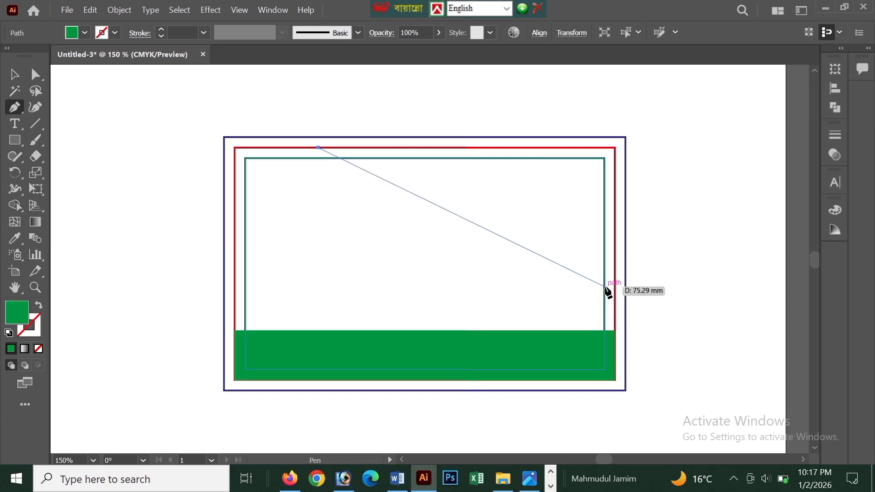
left_click_drag(605, 287, 670, 383)
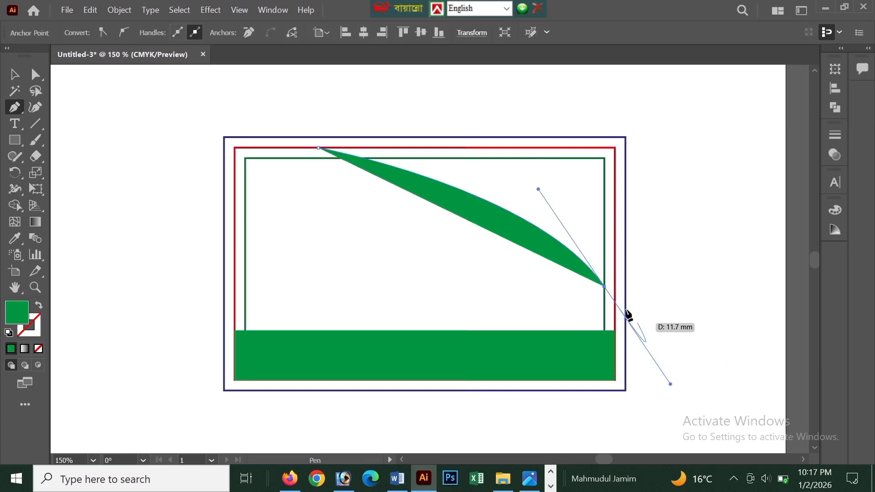
left_click(605, 287)
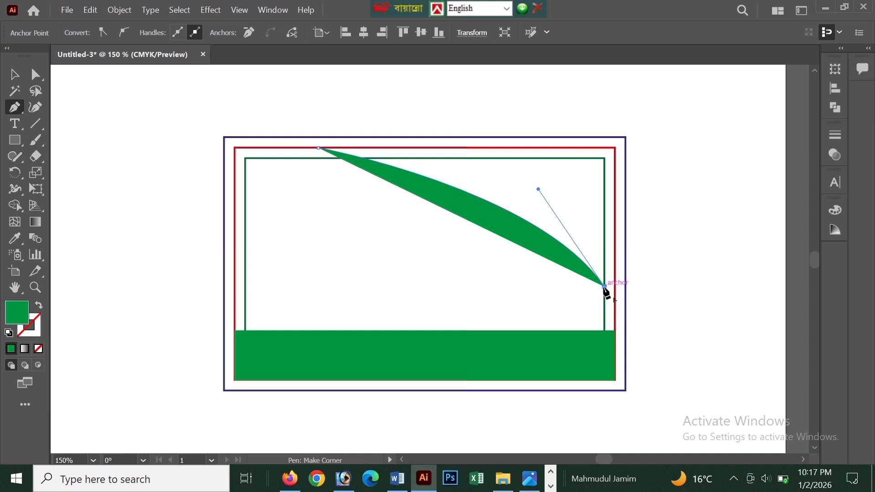
left_click(604, 344)
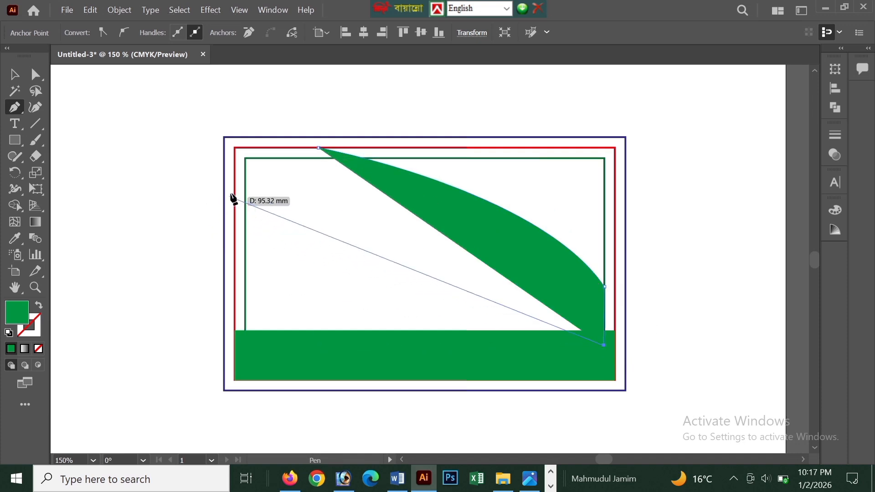
Curve the path back to the red outline's left edge about 11 mm below the corner, close it through the top-left corner, and deselect it.
left_click_drag(235, 196, 146, 255)
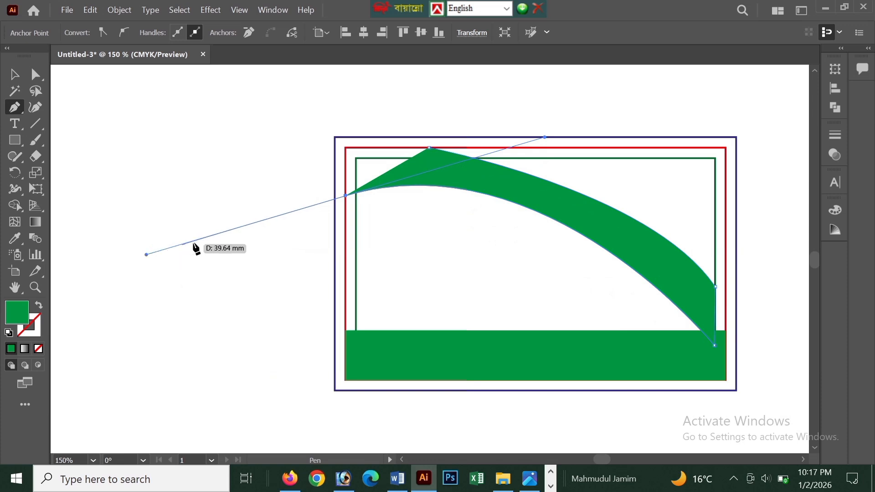
left_click(346, 196)
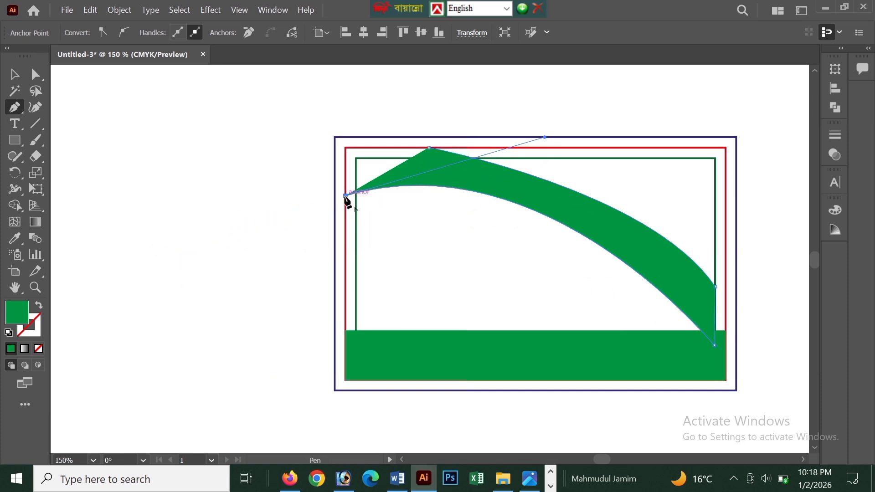
left_click(346, 148)
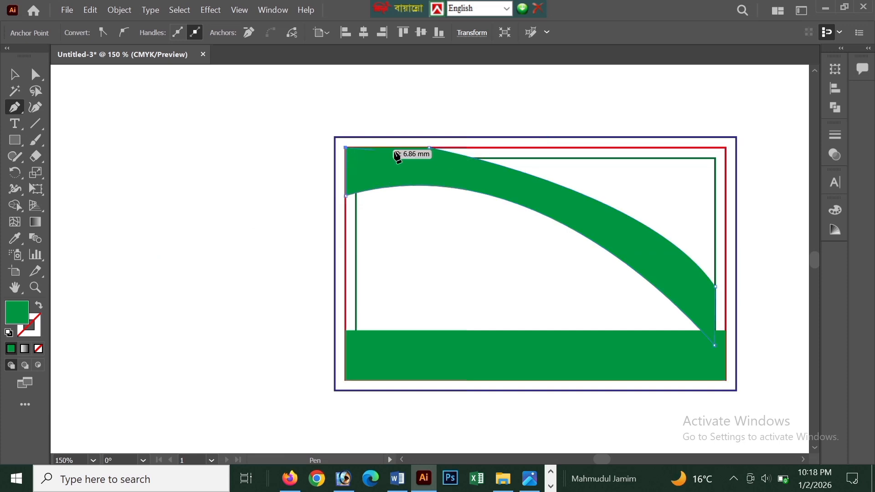
left_click(430, 148)
key("v")
left_click(291, 236)
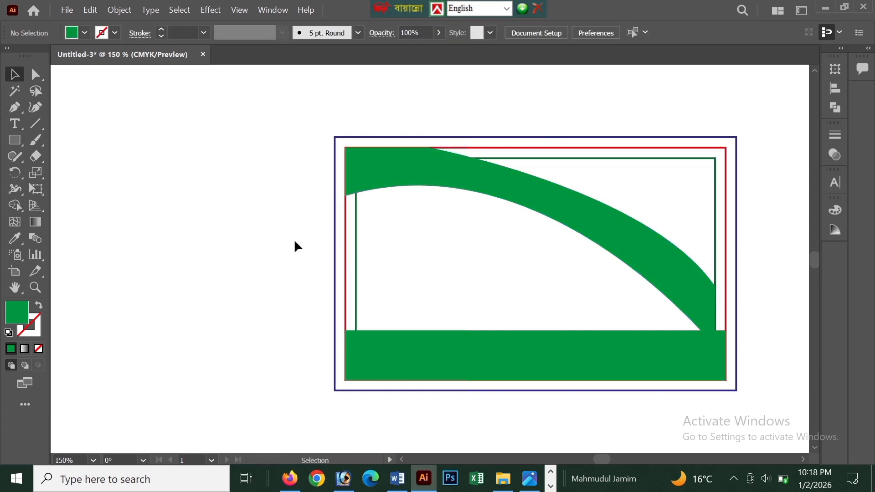
Move the curved header shape's upper anchor point farther right along the red outline's top edge.
scroll(391, 283, "right", 2)
left_click(36, 74)
left_click(374, 158)
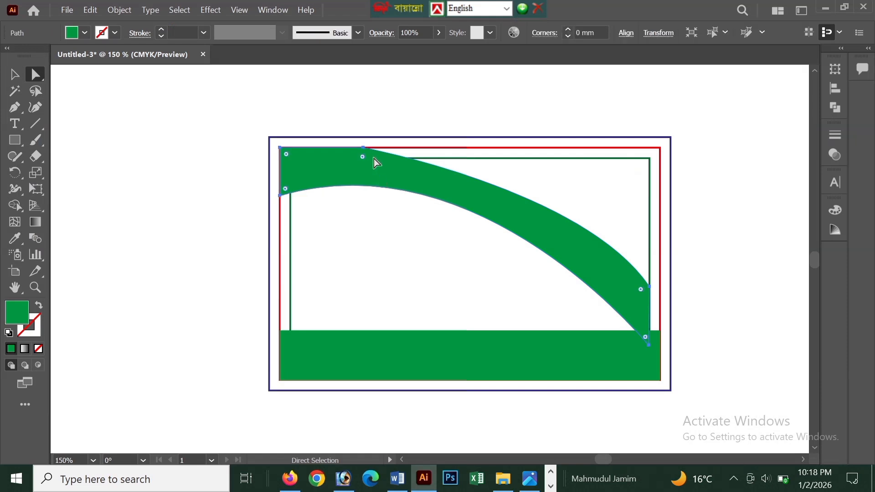
left_click(365, 147)
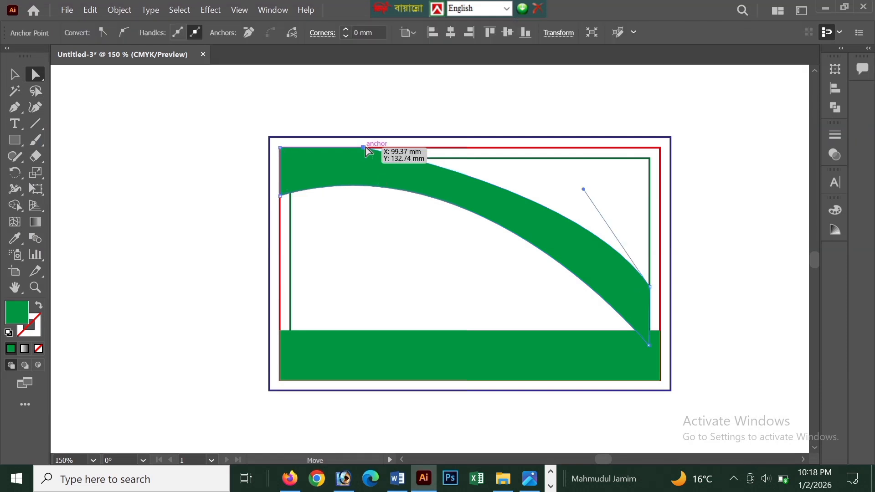
left_click_drag(365, 146, 402, 151)
left_click(36, 80)
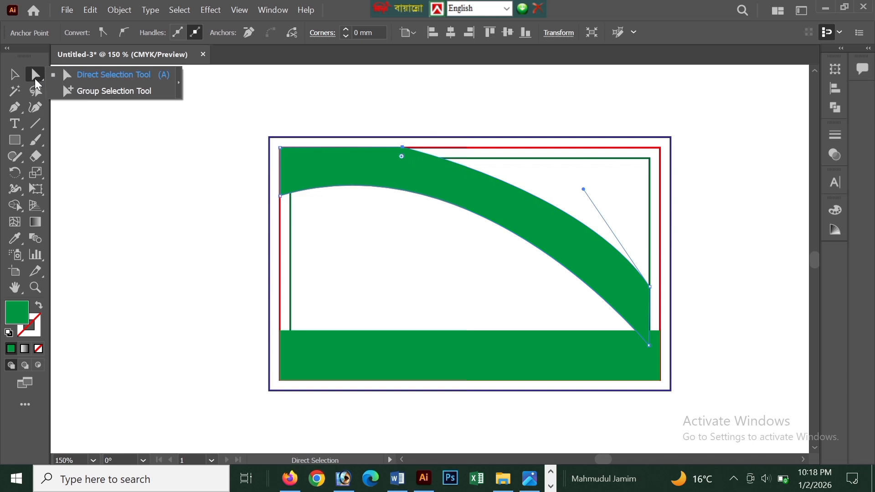
left_click(73, 75)
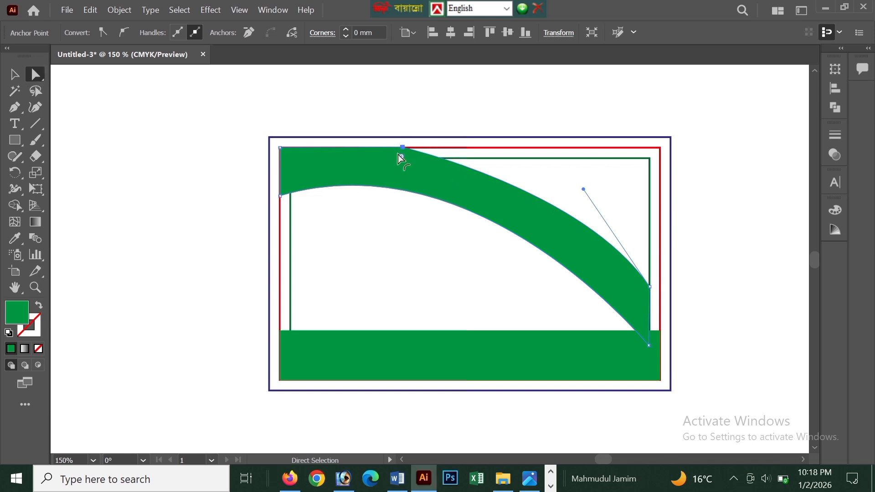
mouse_move(403, 147)
left_mouse_down()
mouse_move(410, 152)
mouse_move(401, 148)
left_mouse_up()
Change the curved header shape's fill to blue (C=85 M=50 Y=0 K=0) and deselect it.
left_click(13, 77)
left_click(146, 160)
left_click(309, 184)
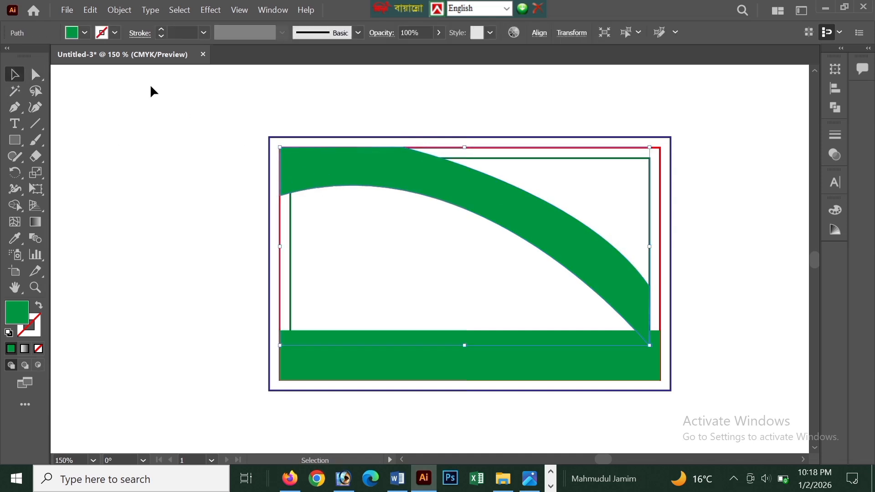
left_click(83, 33)
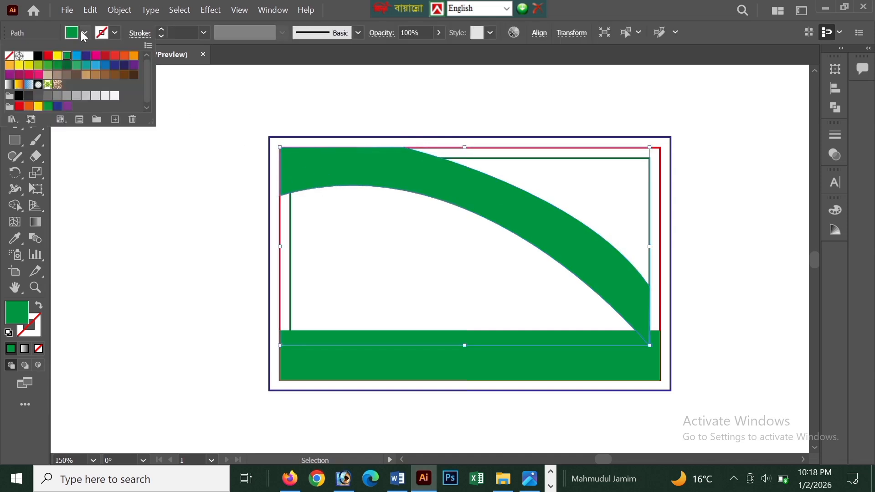
left_click(107, 67)
left_click(272, 109)
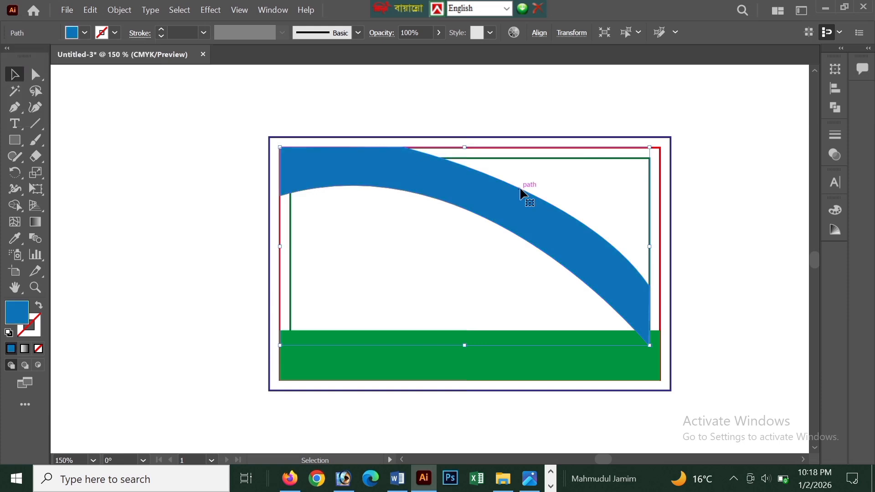
left_click(726, 299)
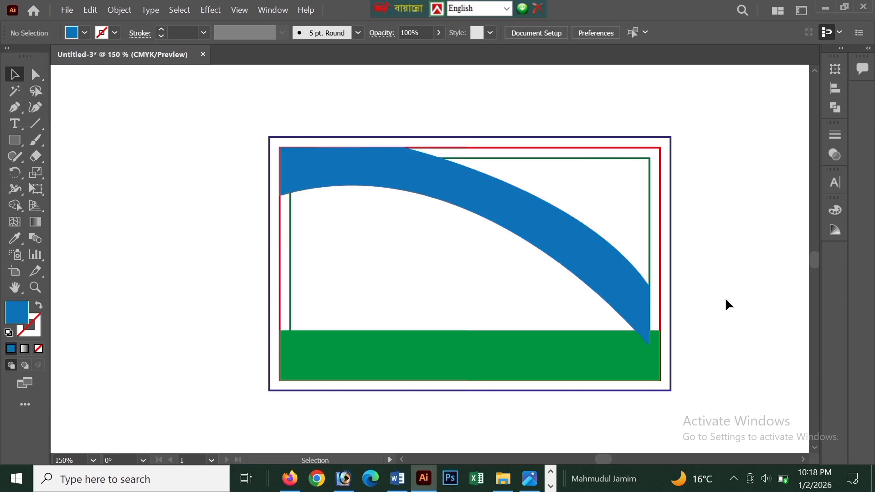
With the Pen tool, draw a closed crescent along the blue shape's lower-left edge, about 46 mm long, tapering to a point on the right.
left_click(577, 274)
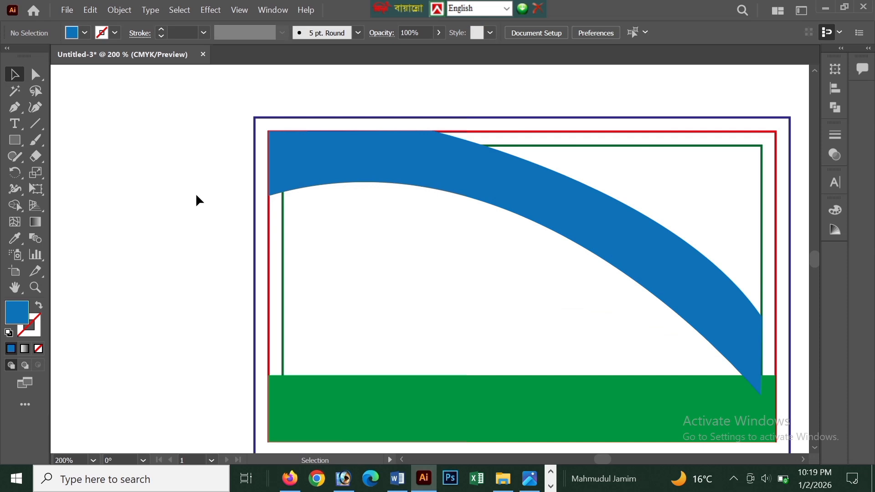
left_click(21, 108)
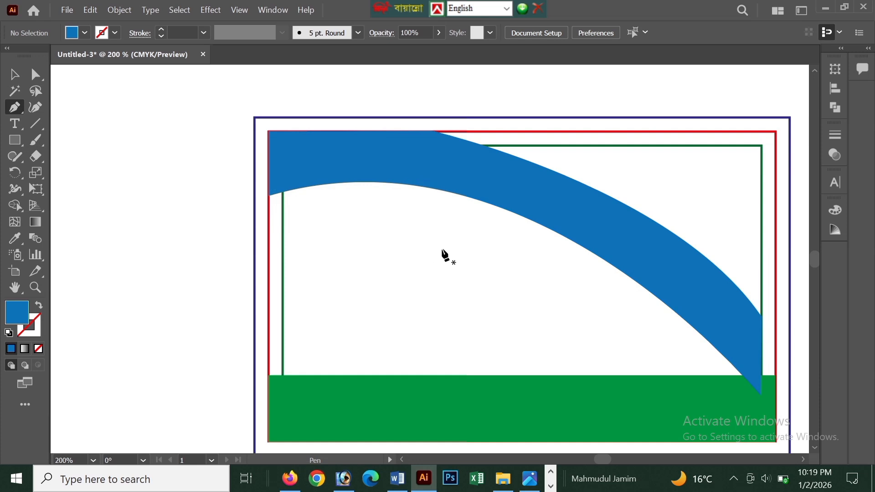
left_click(268, 189)
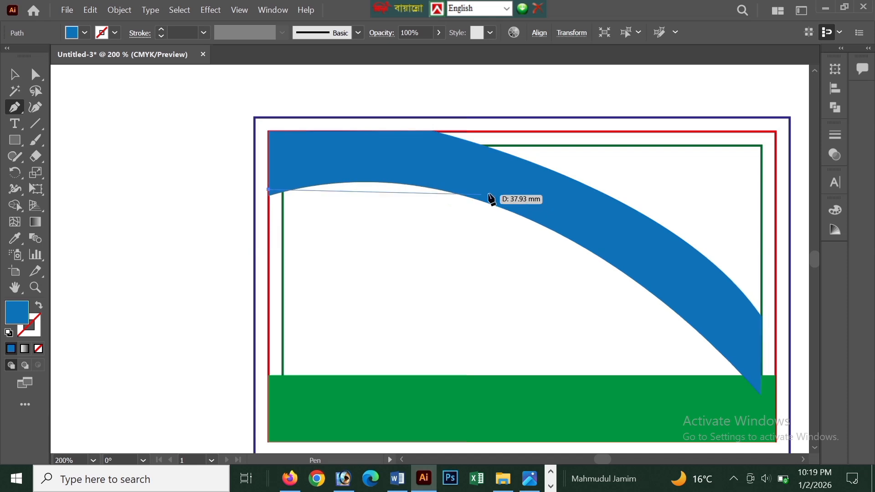
left_click_drag(531, 215, 660, 290)
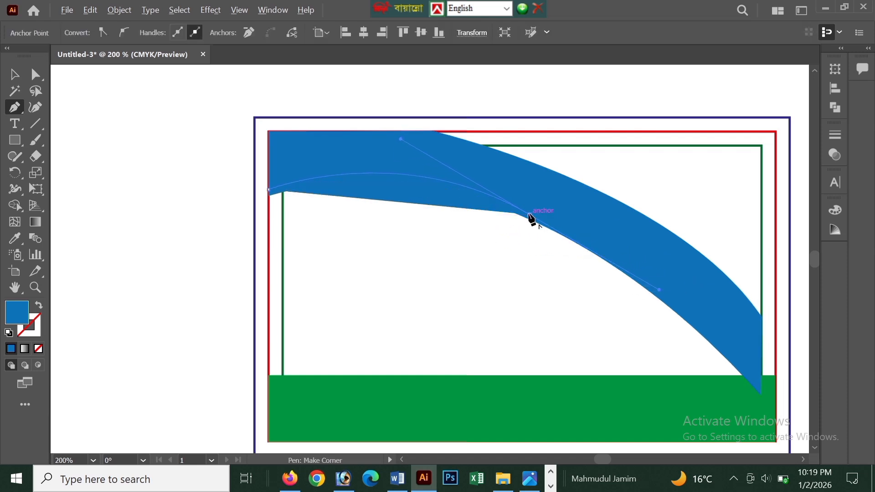
left_click(531, 216)
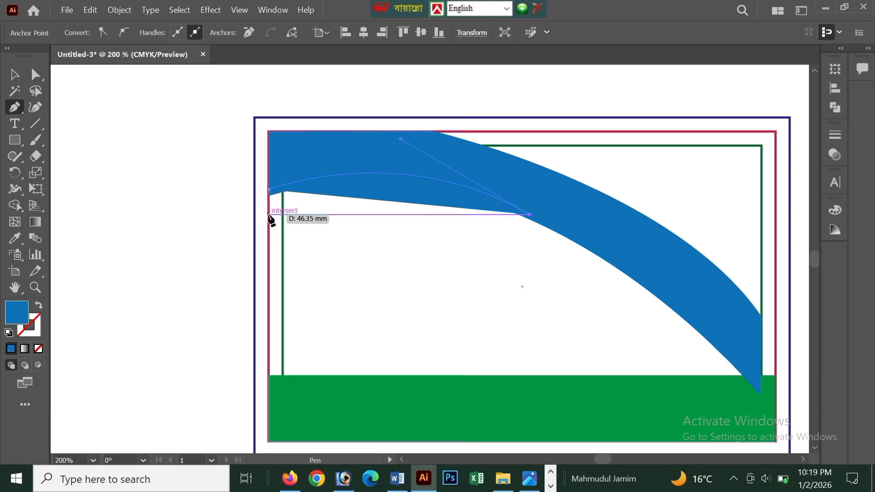
left_click_drag(268, 215, 142, 271)
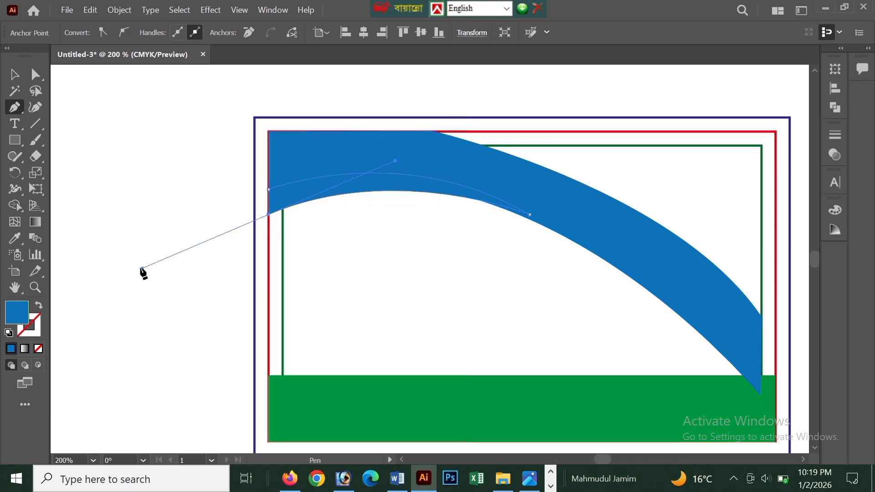
left_click(269, 214)
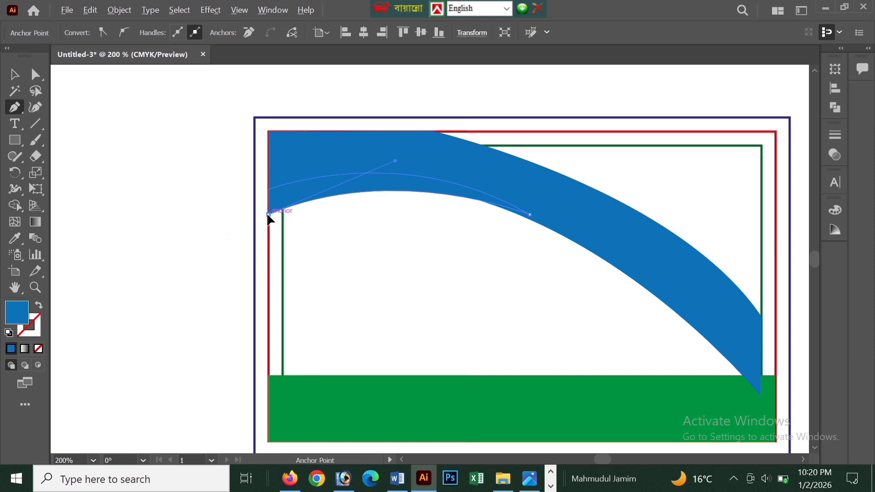
left_click(269, 189)
key("ctrl+z")
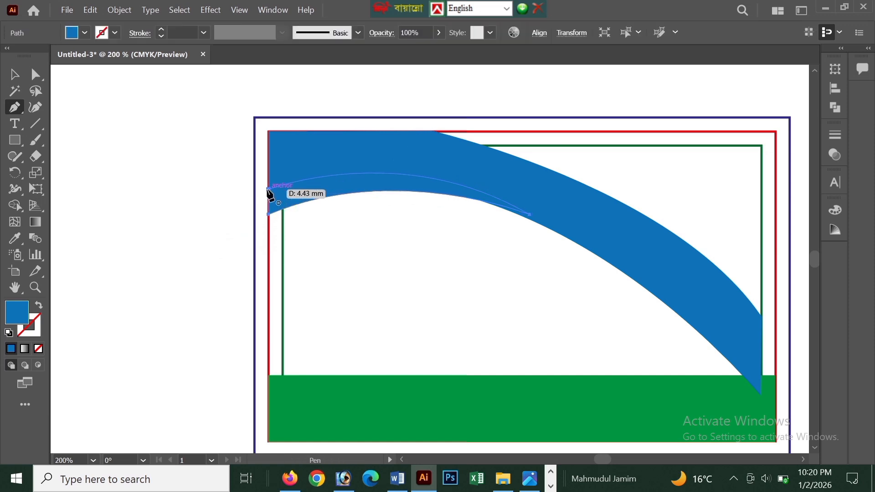
left_click(269, 189)
left_click(14, 74)
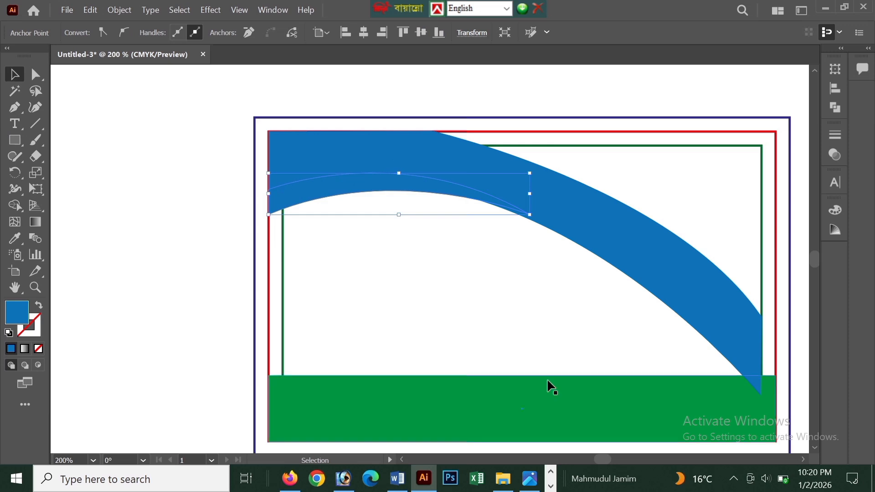
Fill the crescent with orange and deselect it.
left_click(84, 33)
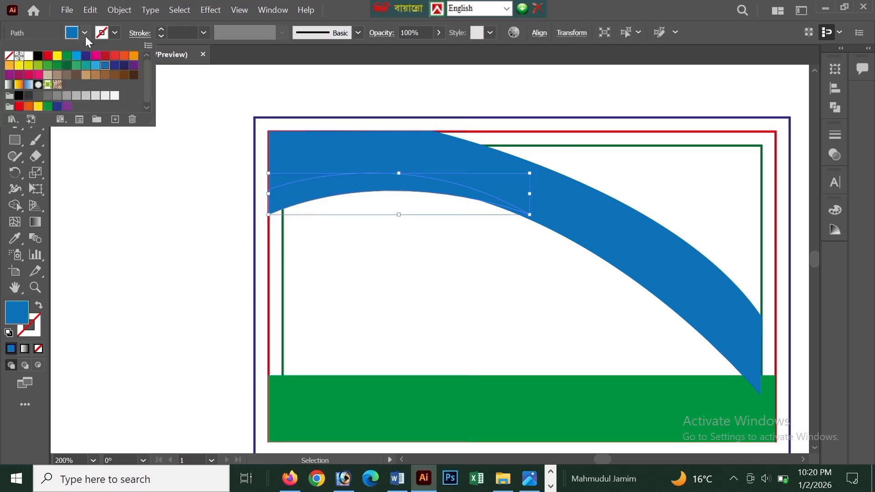
left_click(9, 66)
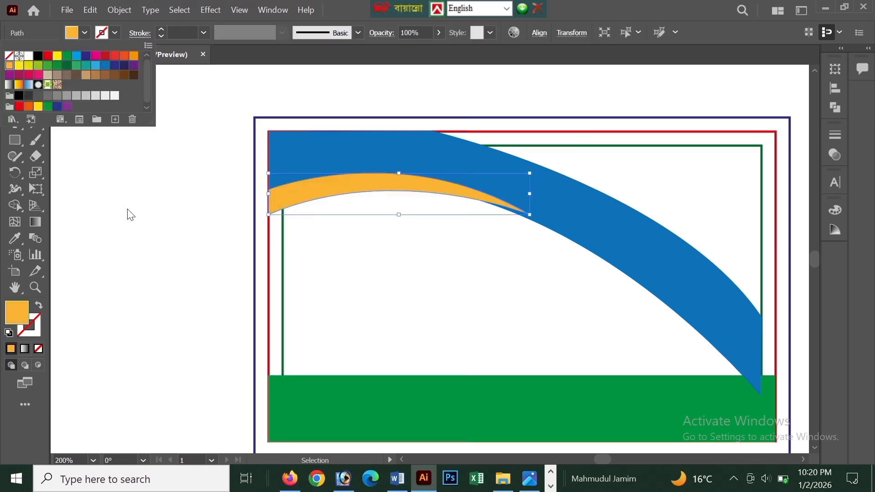
left_click(127, 212)
Send the orange crescent backward so it sits behind the blue header shape, and deselect it.
scroll(313, 225, "up", 1)
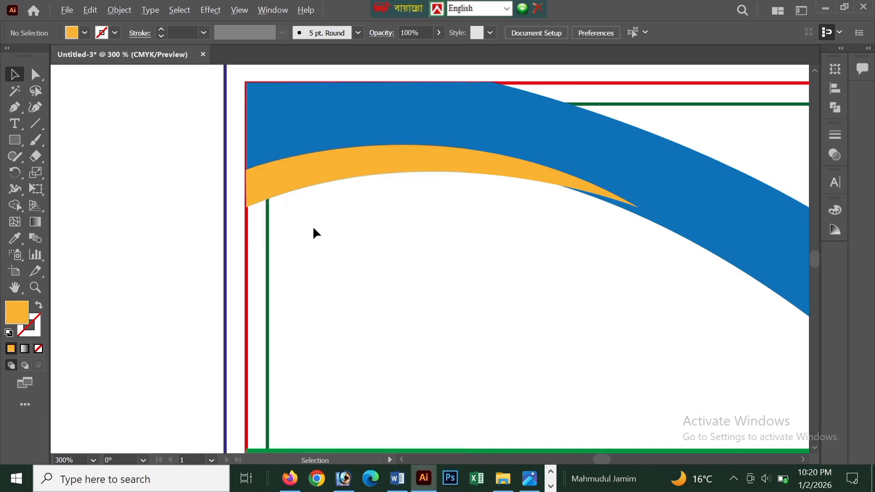
scroll(312, 225, "up", 1)
left_click(315, 226)
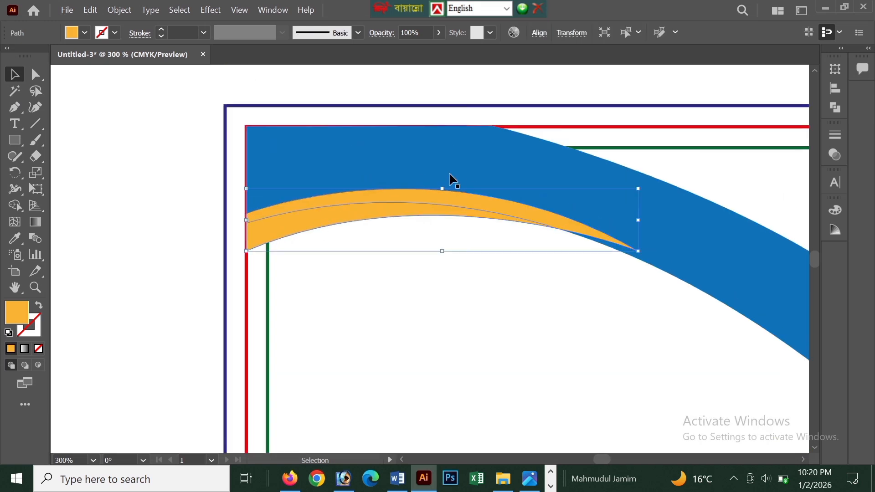
left_click(446, 179)
left_click(303, 216)
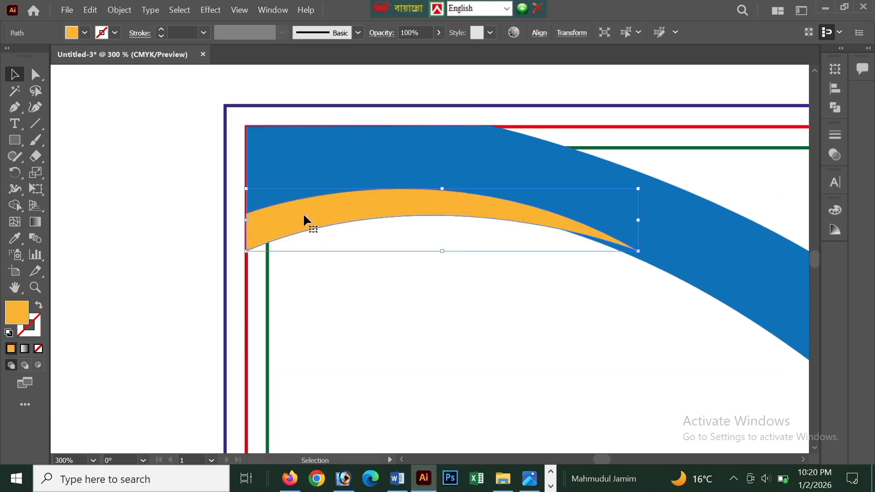
right_click(304, 216)
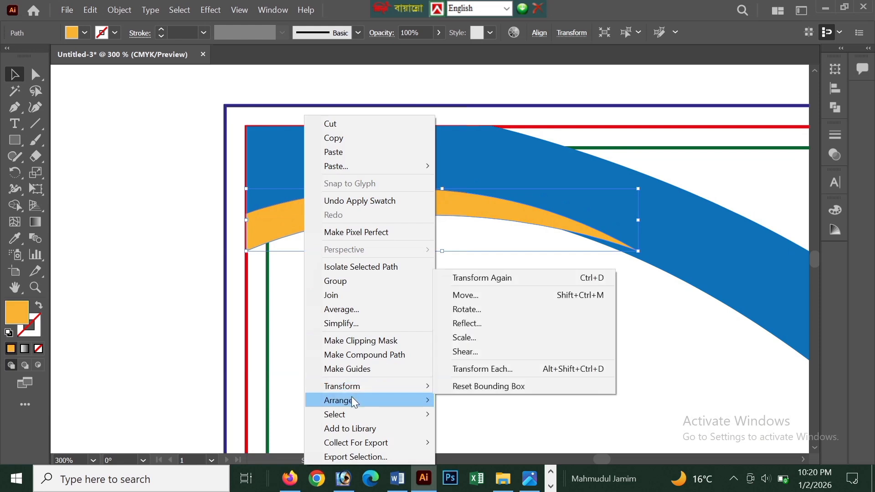
mouse_move(352, 399)
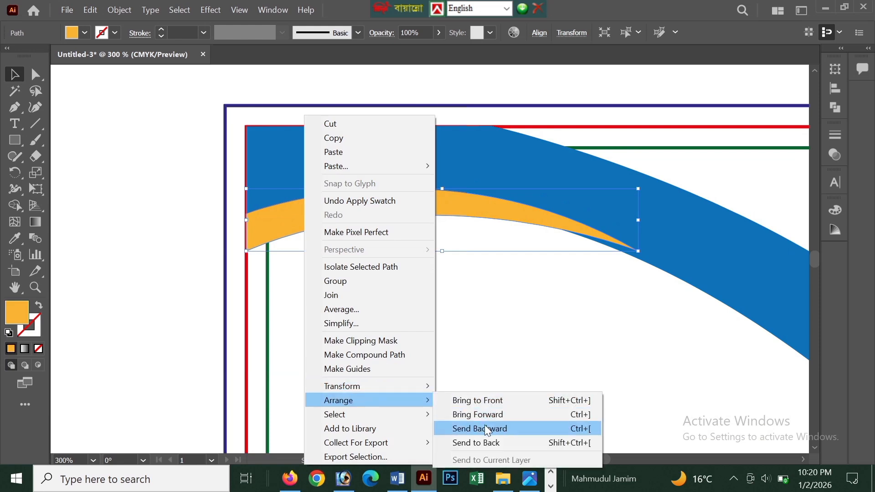
left_click(466, 430)
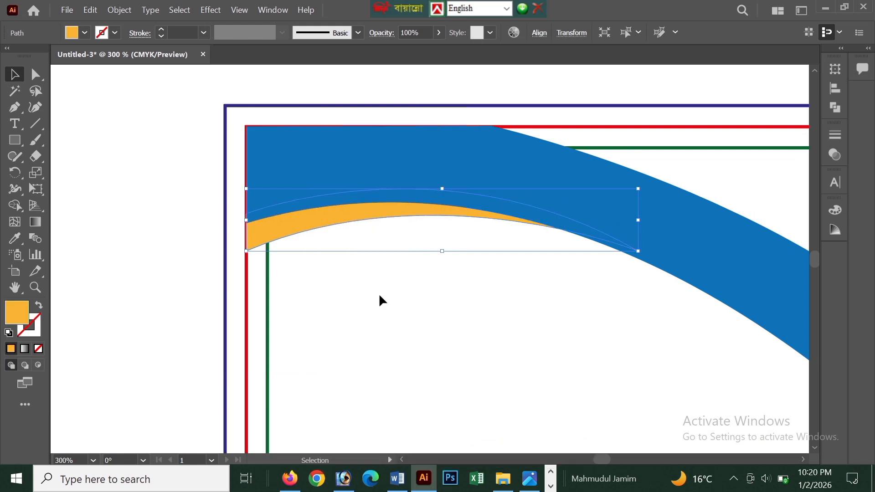
left_click(146, 203)
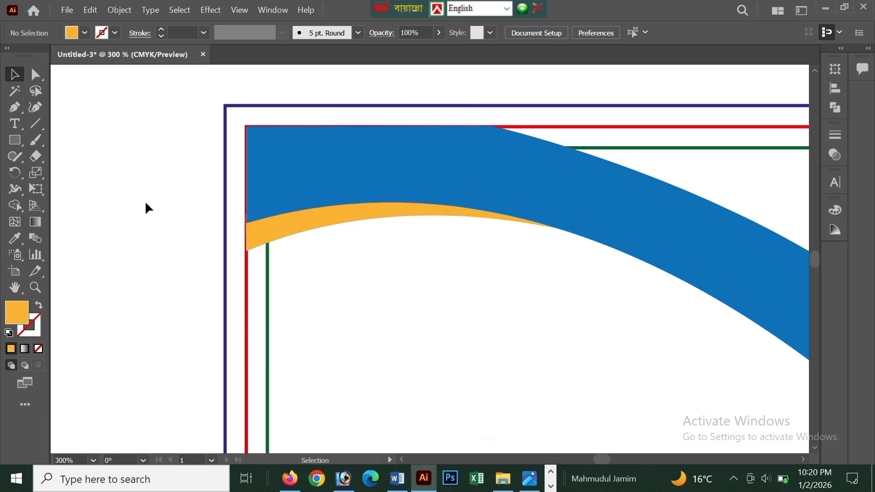
Duplicate the orange crescent just below the original and fill the copy with light blue (C=70 M=15 Y=0 K=0).
scroll(146, 204, "down", 1)
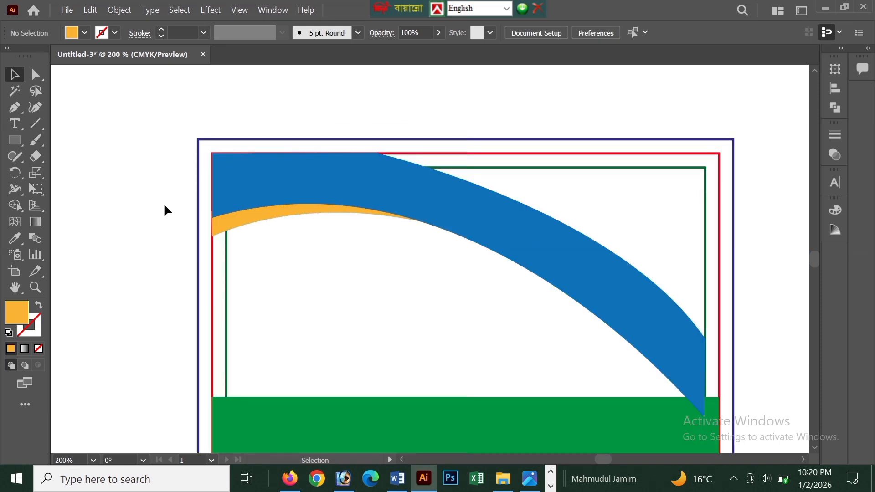
scroll(164, 205, "up", 1)
left_click(313, 222)
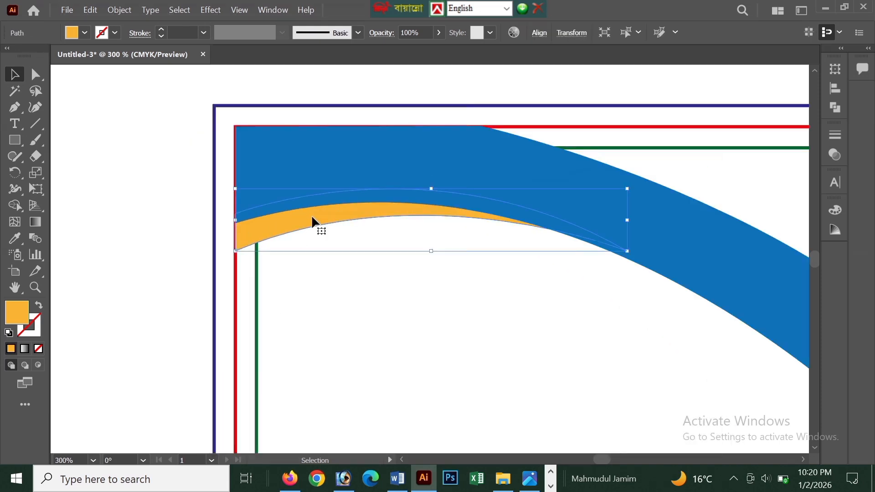
left_click_drag(312, 220, 304, 278)
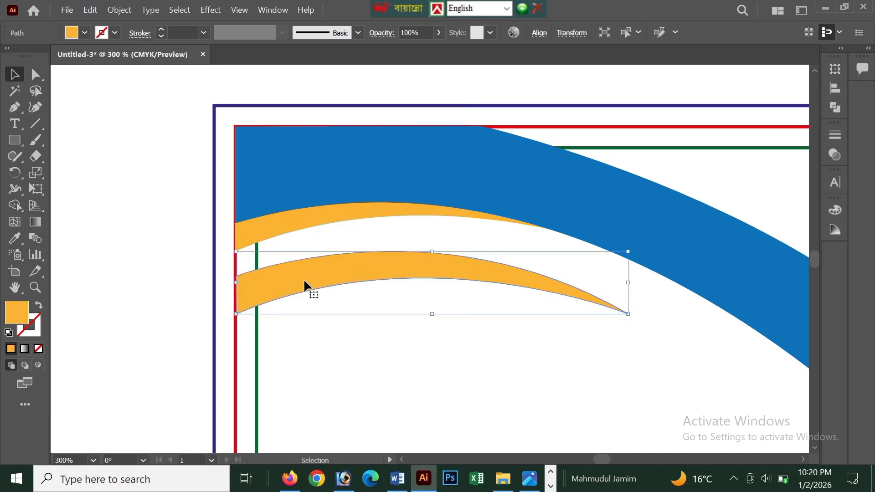
right_click(304, 278)
left_click(287, 264)
left_click(85, 34)
left_click(100, 69)
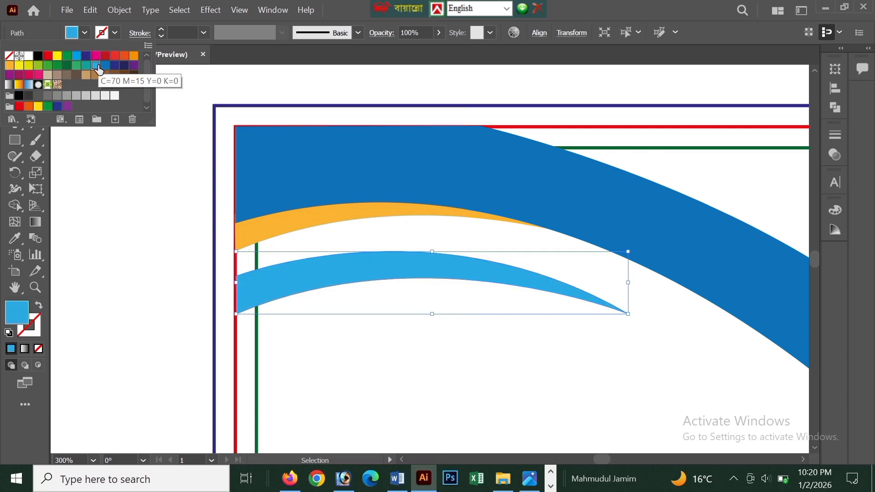
Bring the light-blue crescent to the front, move it up onto the blue header shape above the orange crescent, and deselect it.
right_click(331, 279)
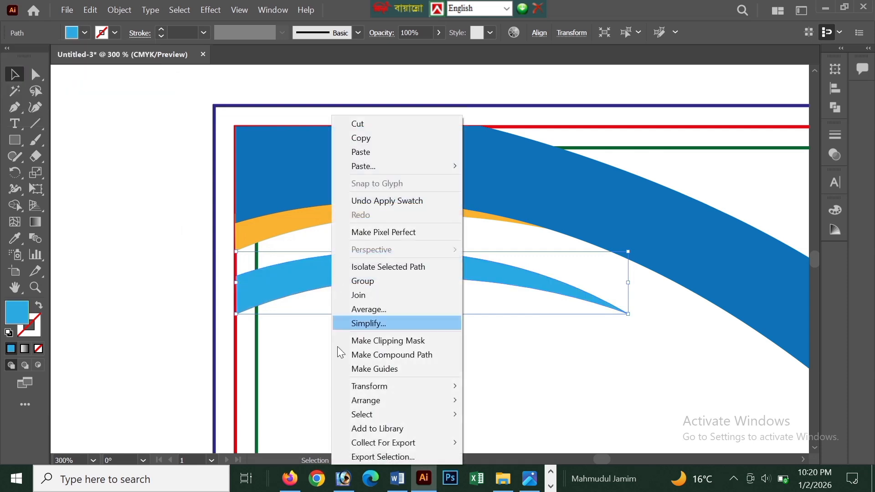
mouse_move(365, 402)
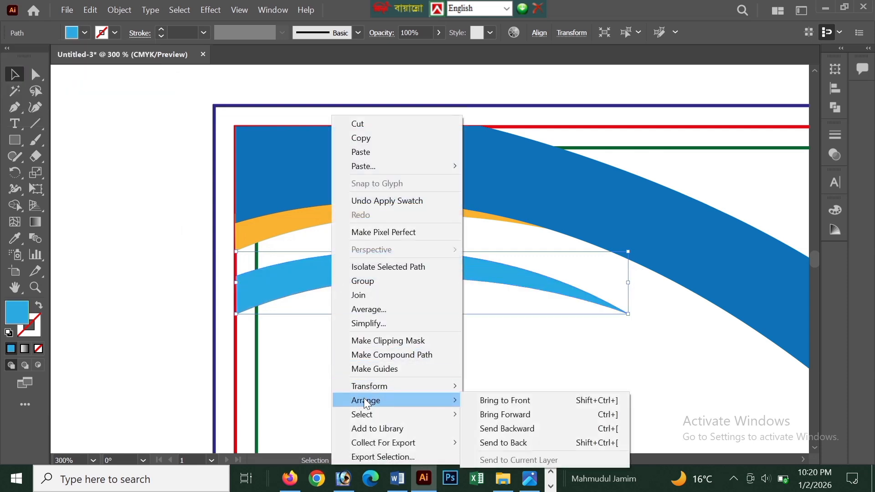
left_click(508, 401)
left_click_drag(383, 276, 391, 173)
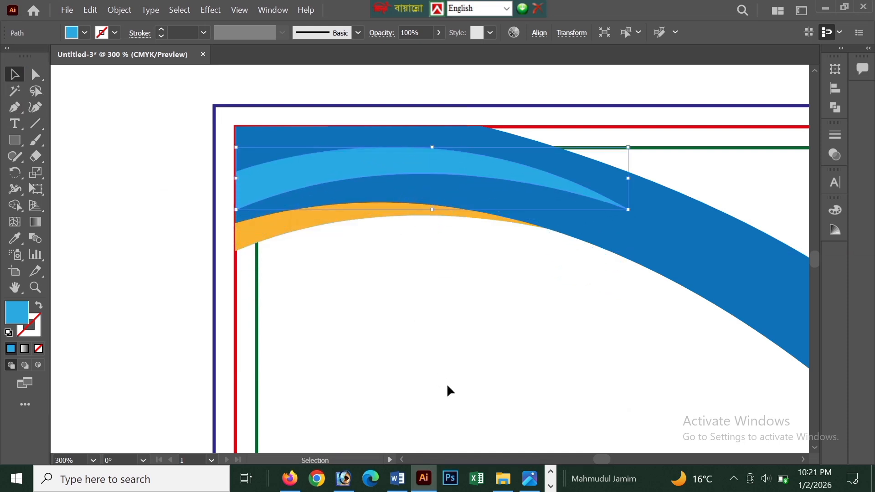
scroll(475, 318, "down", 1)
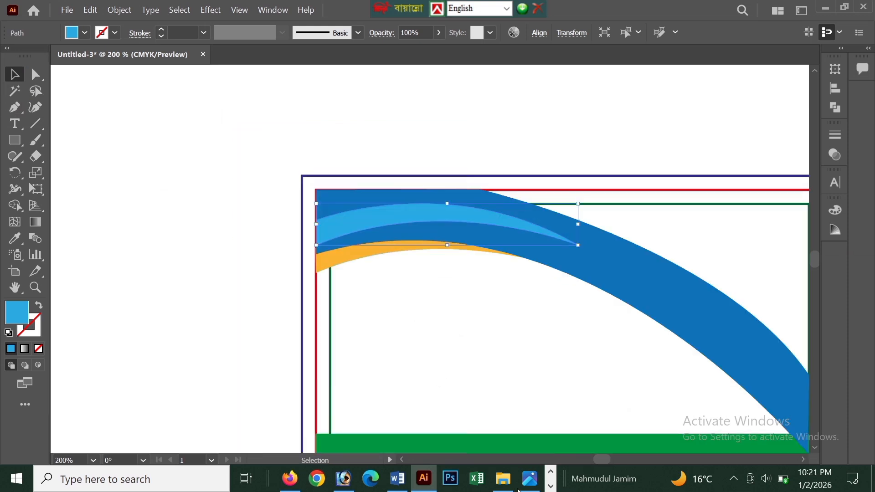
left_click(443, 114)
scroll(443, 113, "down", 1)
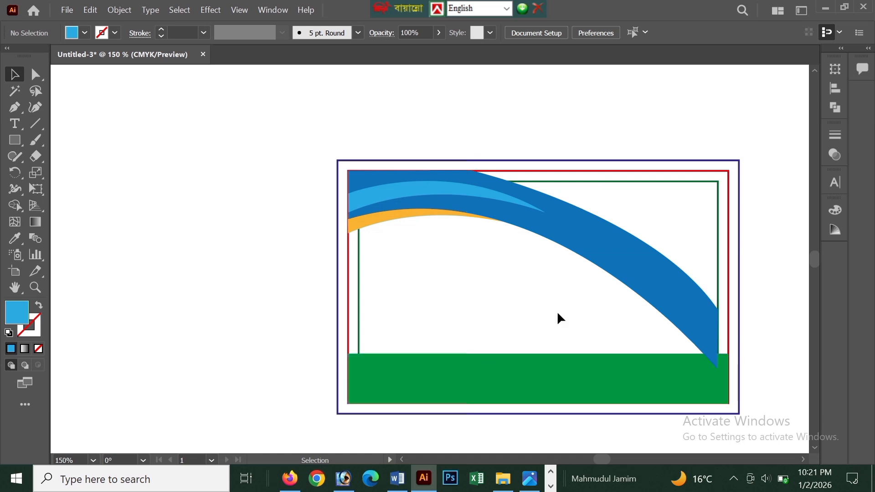
scroll(680, 311, "up", 1)
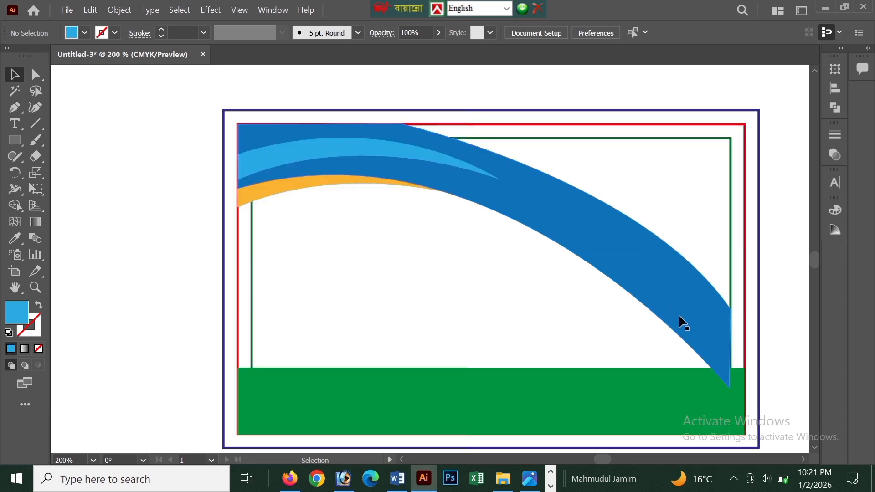
Send the orange crescent and the blue header shape backward together so they lie behind the green bottom band, and deselect them.
left_click(289, 188)
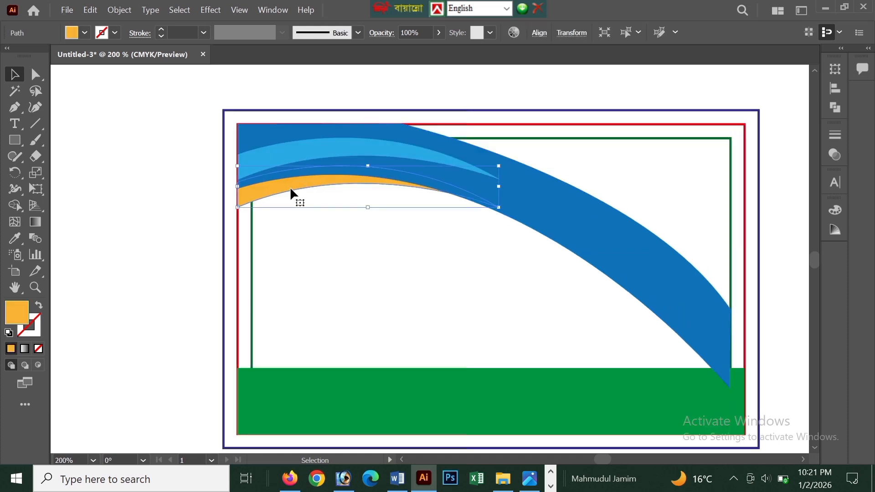
left_click(550, 221, "shift")
right_click(550, 222)
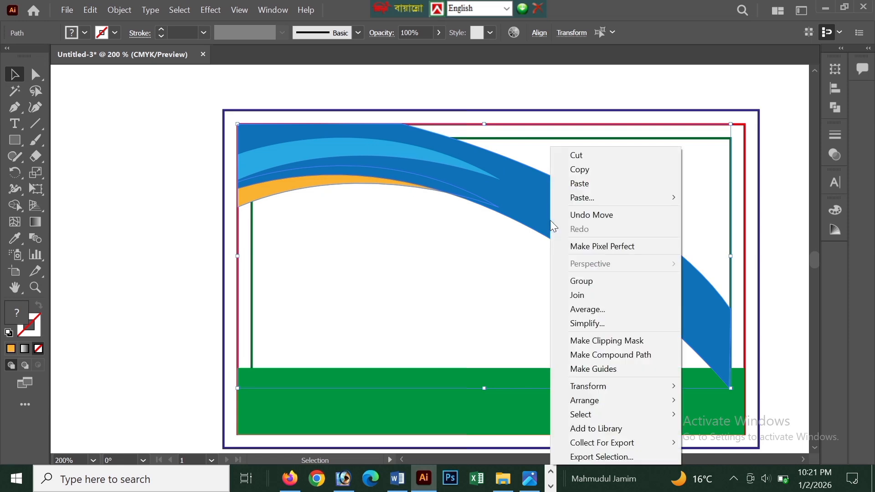
mouse_move(589, 387)
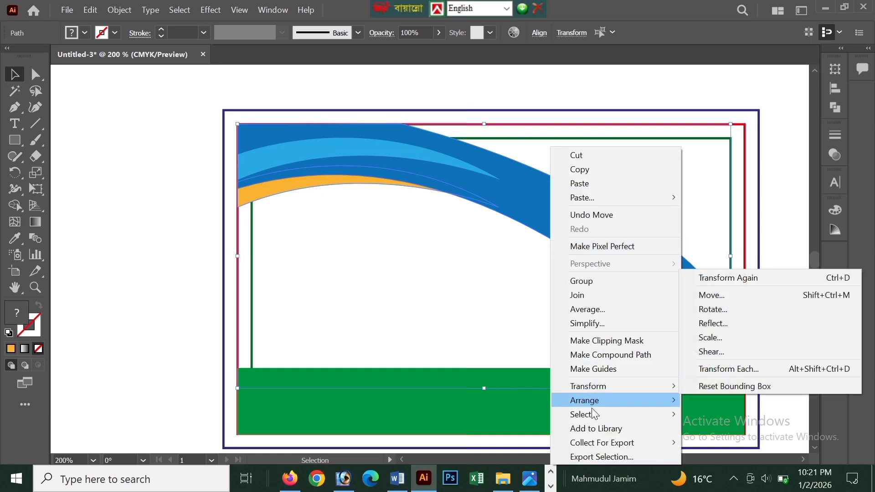
mouse_move(592, 405)
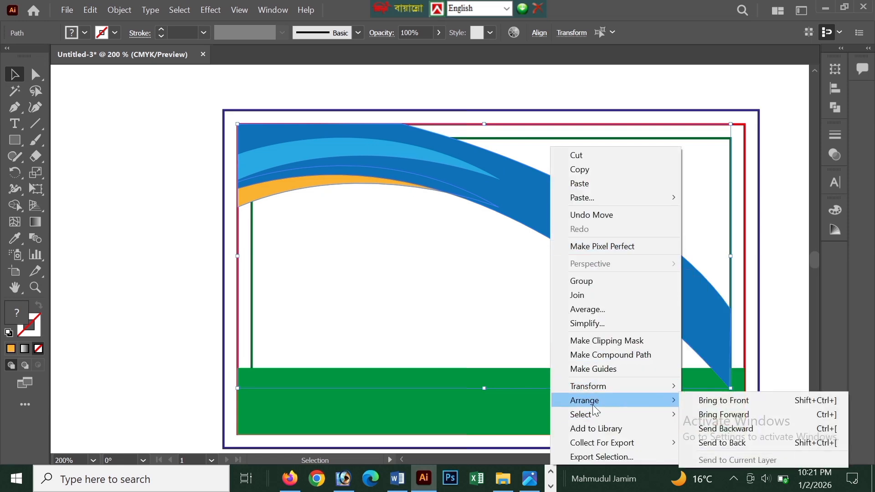
left_click(712, 430)
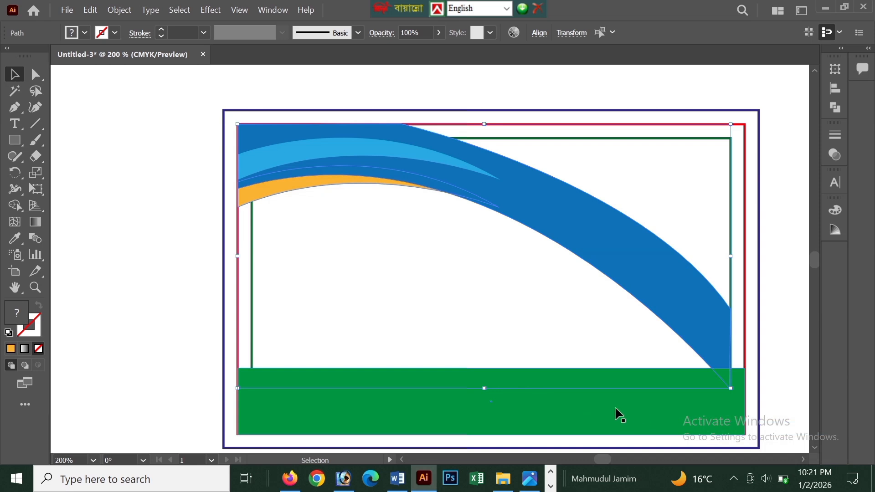
left_click(156, 197)
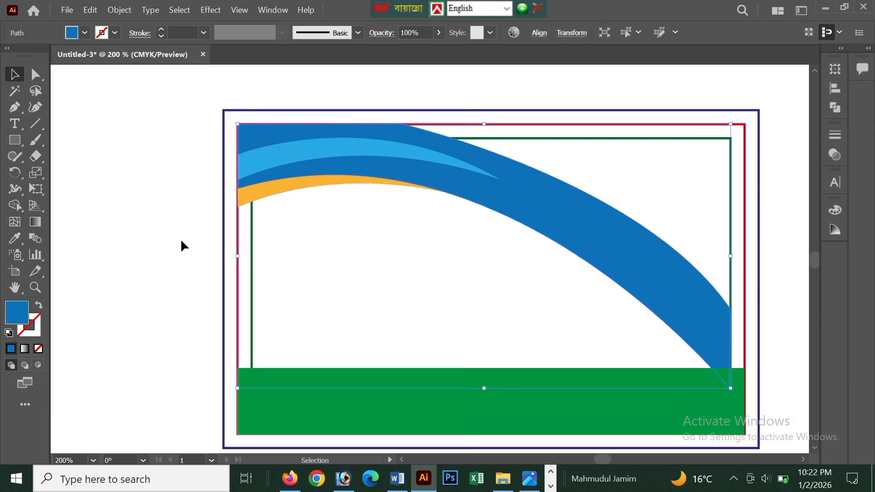
left_click(180, 239)
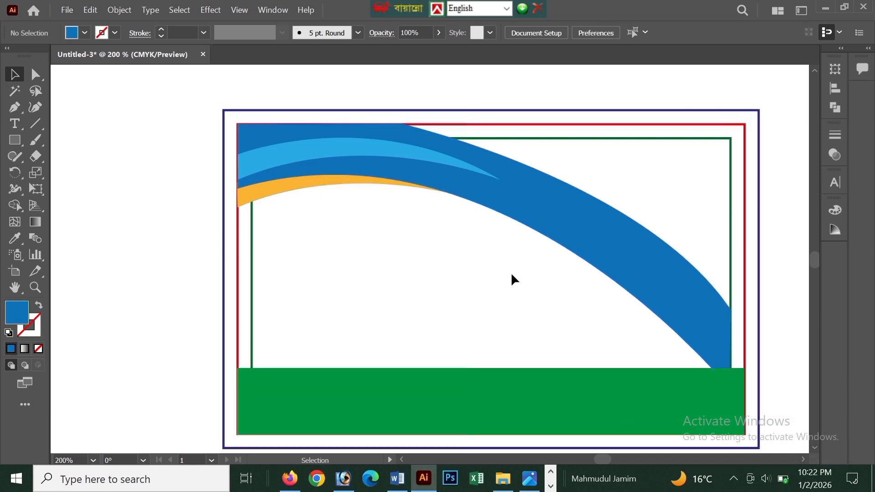
Stretch the blue header shape's right edge out to the red outline and deselect it.
left_click(635, 279)
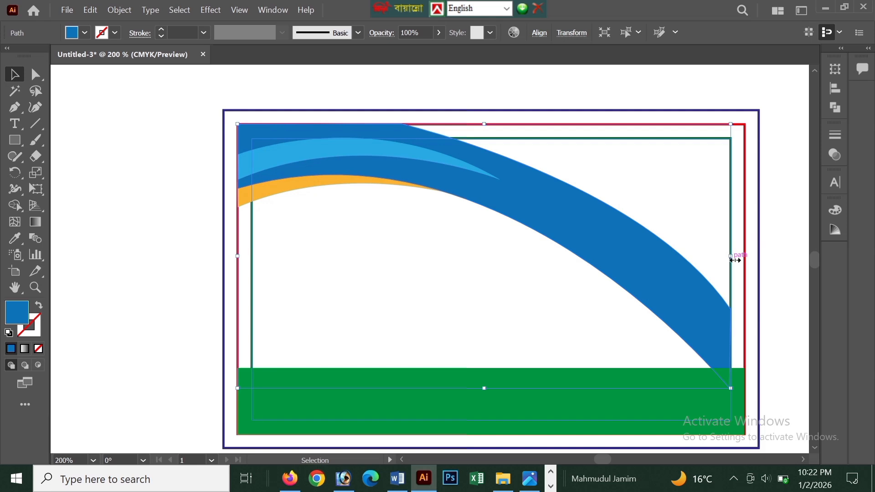
left_click_drag(734, 259, 748, 261)
left_click(188, 124)
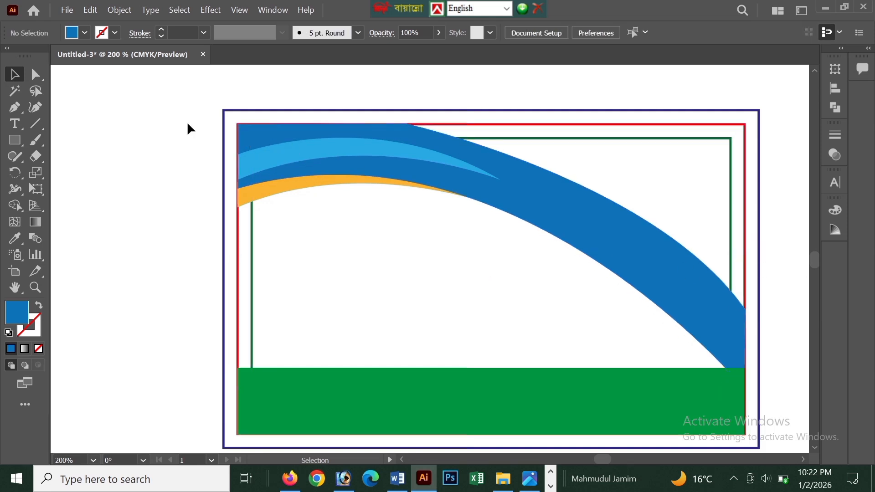
Draw a blue rectangle from the red outline's top edge across the card's upper-right area to its right edge, and send it to the back.
left_click_drag(13, 137, 90, 138)
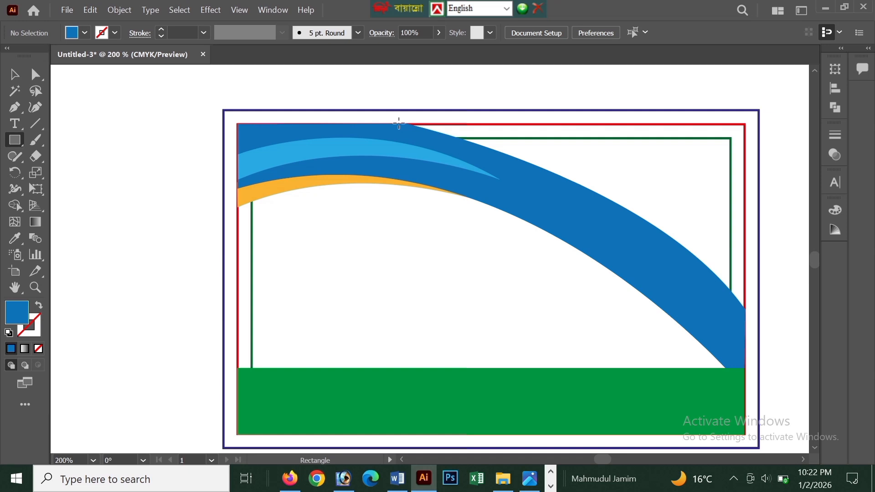
left_click_drag(404, 123, 746, 320)
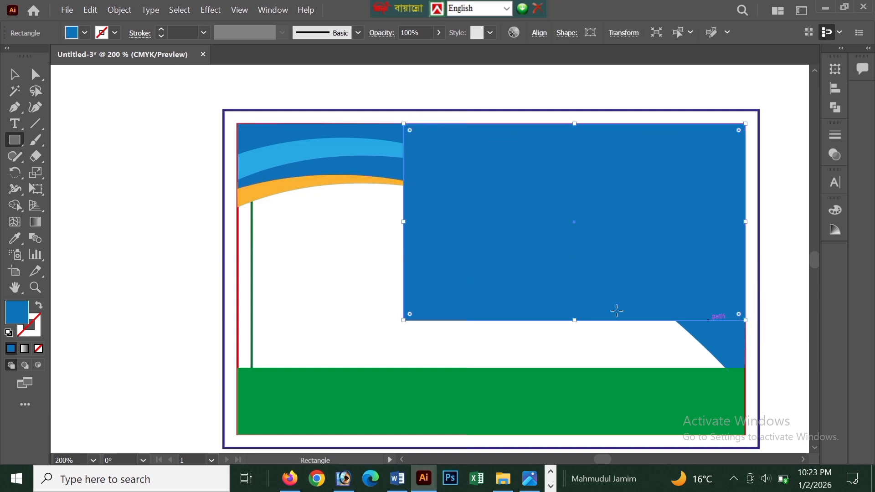
left_click(24, 77)
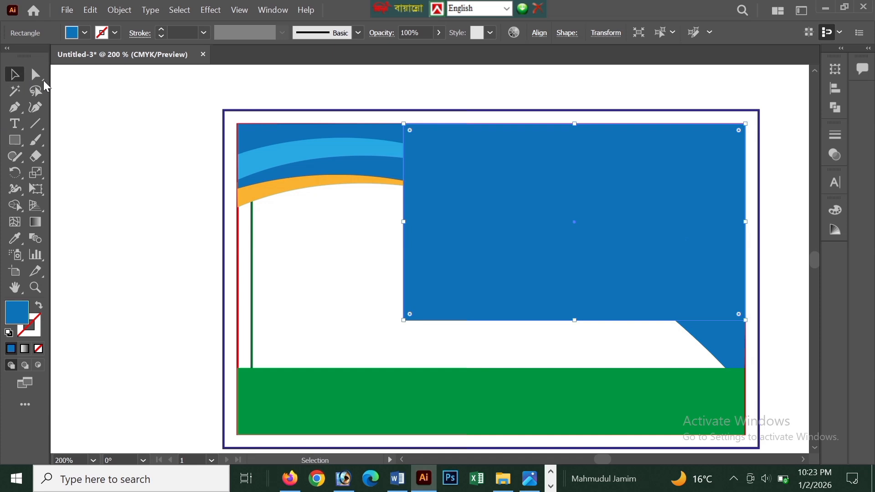
right_click(547, 231)
mouse_move(602, 413)
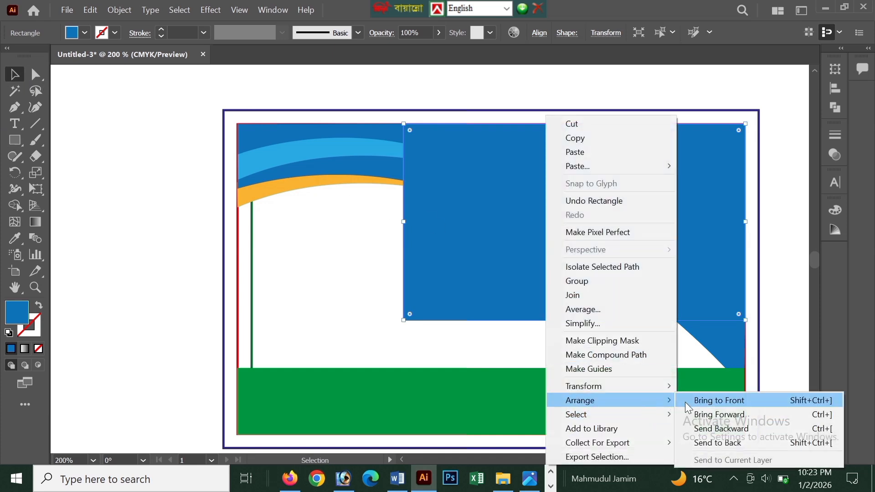
left_click(700, 445)
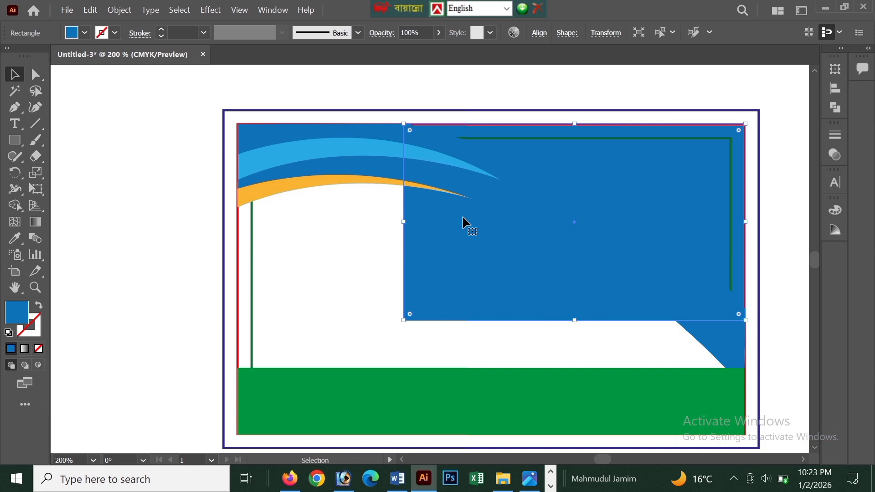
Move the blue rectangle's lower-left corner anchor up and right onto the curved header shape so the rectangle stays above the curve.
key("a")
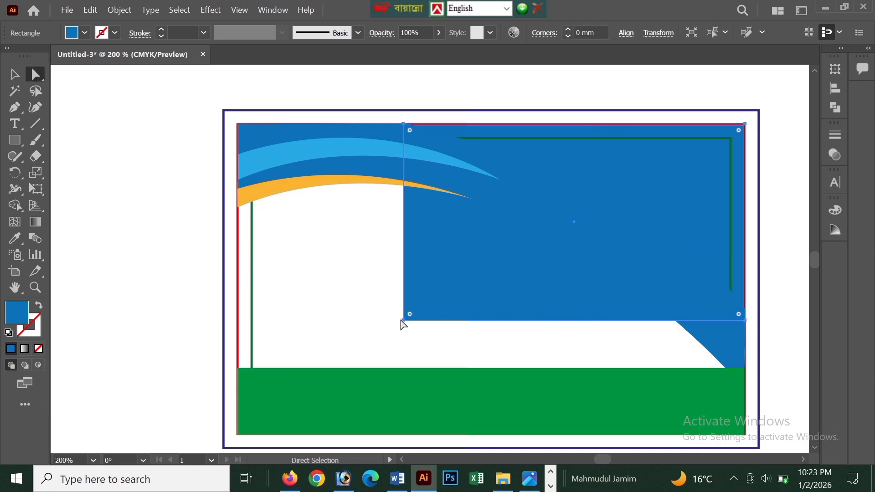
left_click_drag(404, 321, 666, 293)
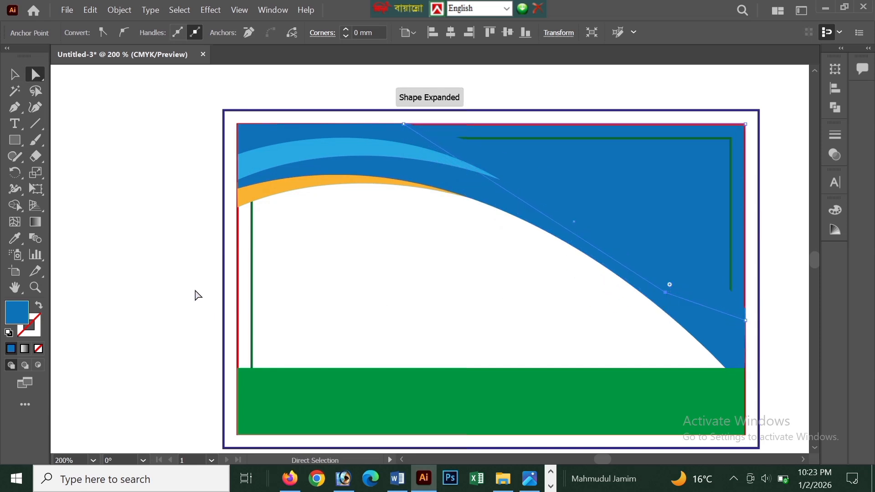
left_click(15, 74)
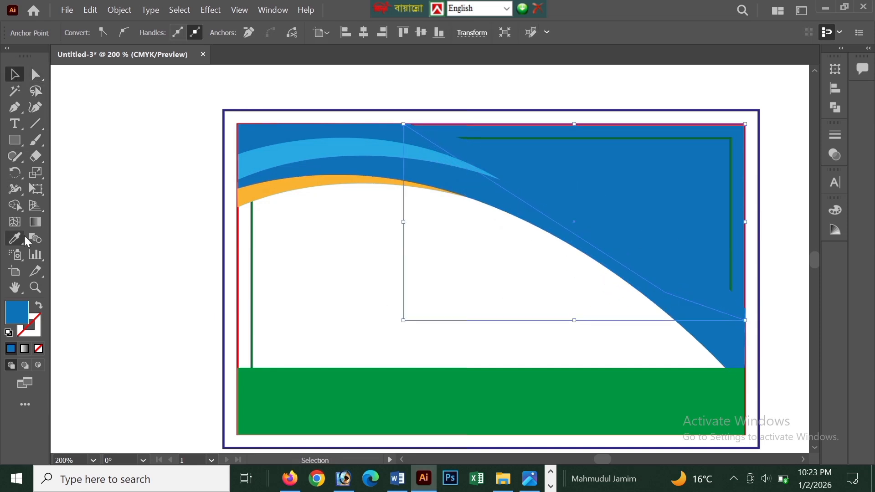
Fill the blue upper-right shape with a linear gradient and colour the gradient's end stop red.
left_click(37, 222)
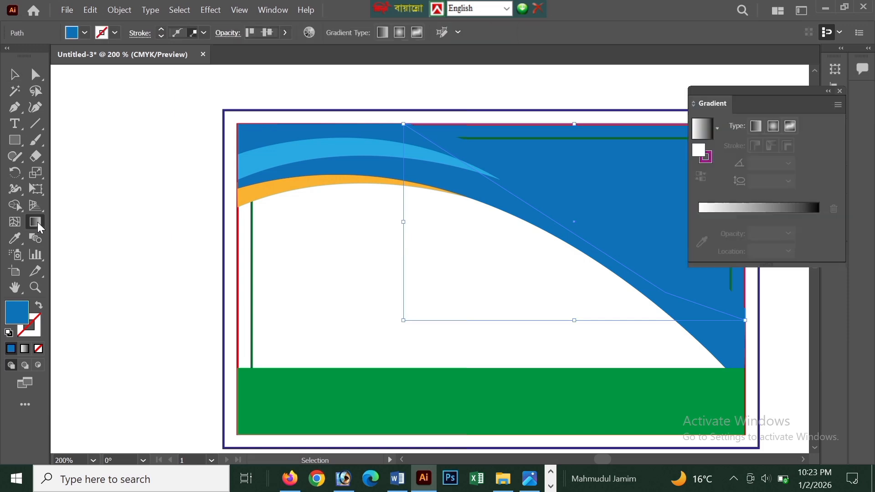
left_click(751, 209)
double_click(819, 216)
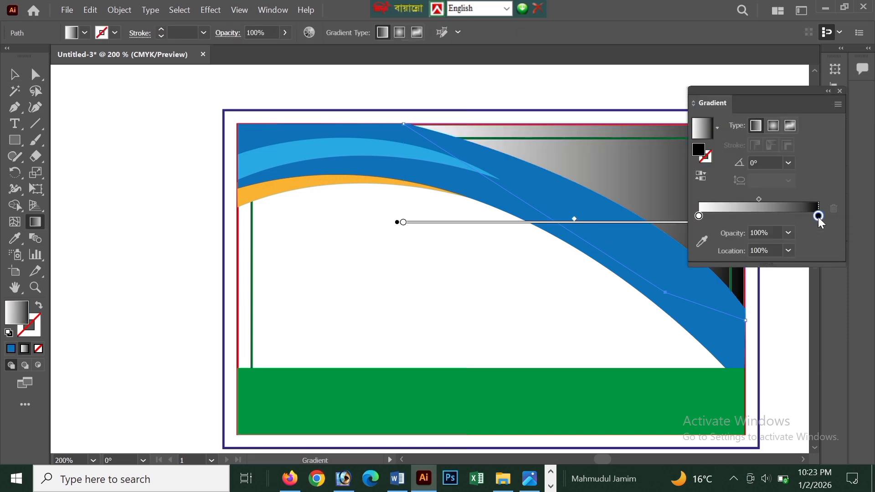
left_click(743, 357)
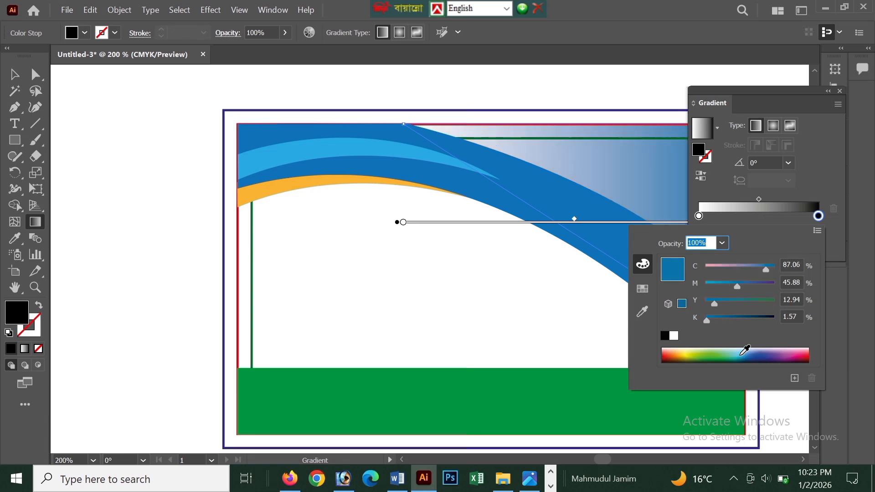
left_click(743, 354)
left_click(794, 356)
left_click(804, 354)
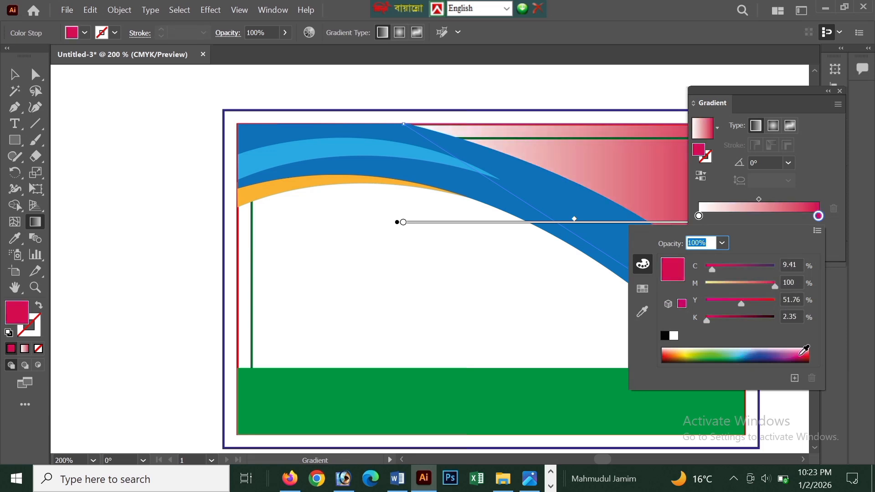
left_click(810, 353)
left_click(811, 347)
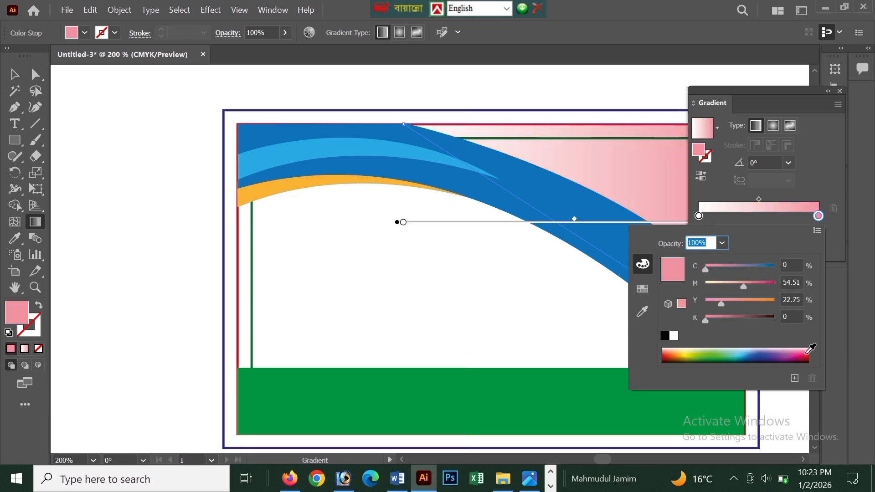
left_click(811, 351)
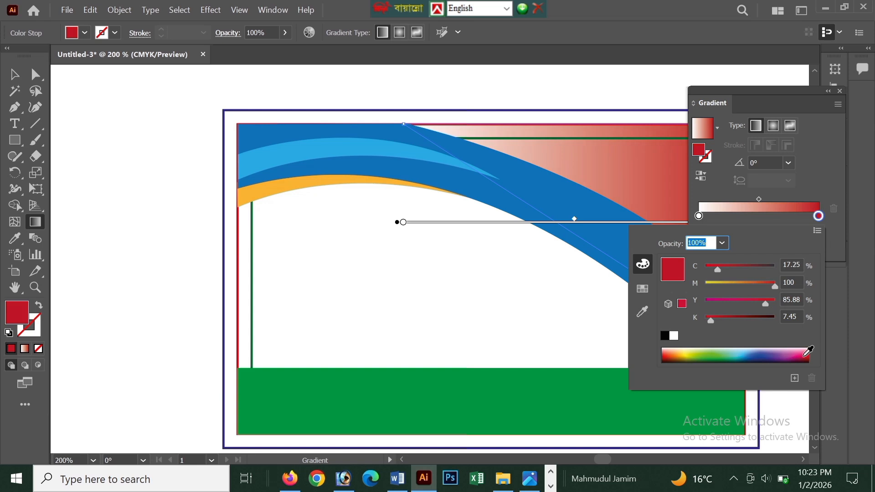
Recolour the gradient's end stop orange, with C 0, M 38.04, Y 80 and K 0.
left_click(818, 216)
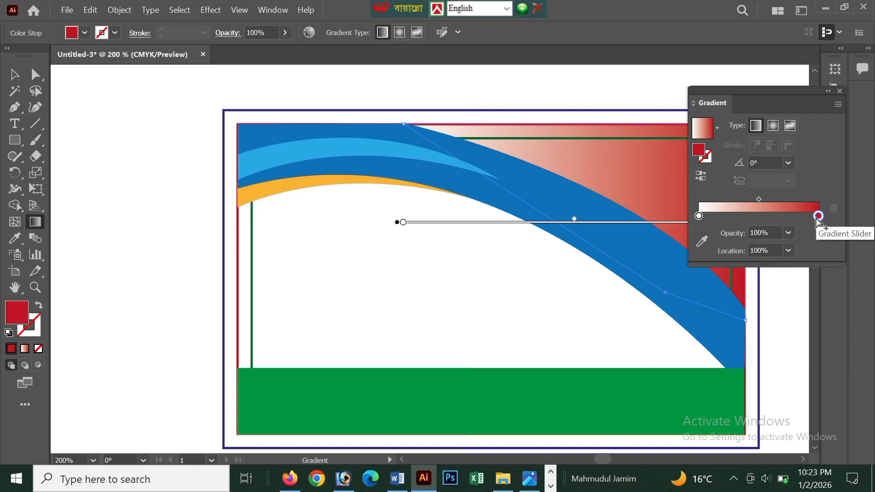
double_click(820, 216)
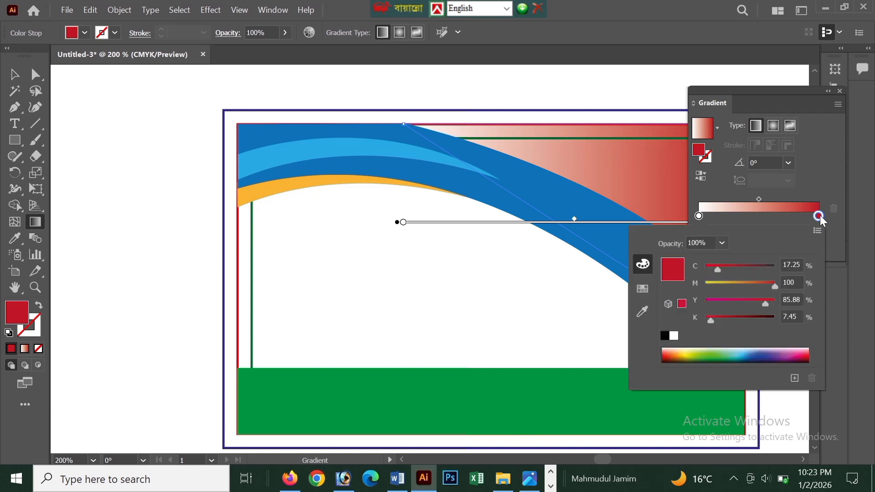
left_click(805, 353)
left_click(808, 349)
left_click(779, 301)
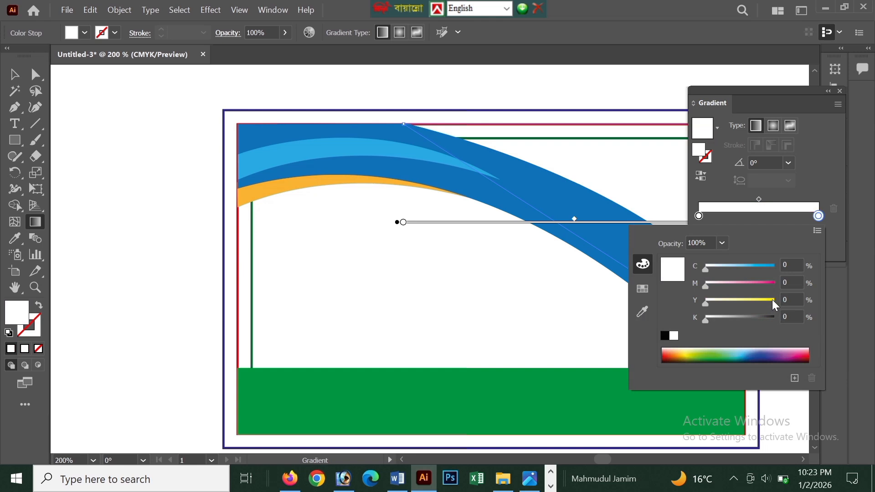
left_click(677, 349)
left_click(679, 348)
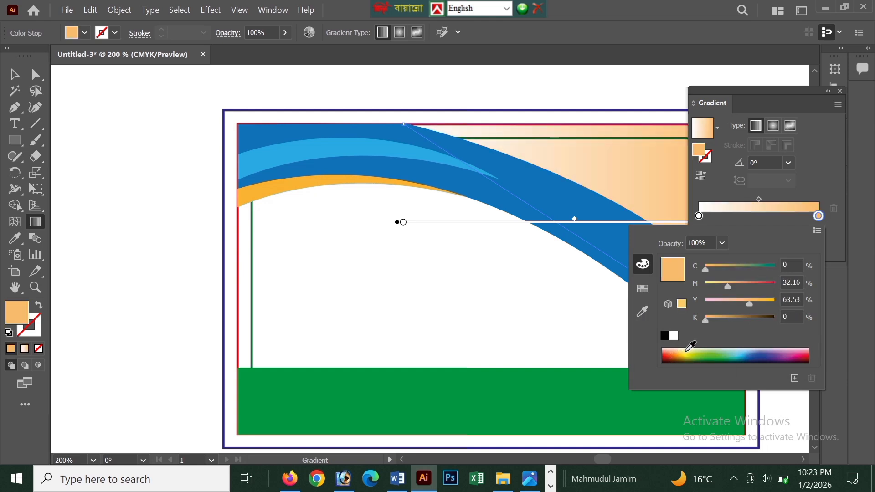
left_click(690, 347)
left_click(681, 347)
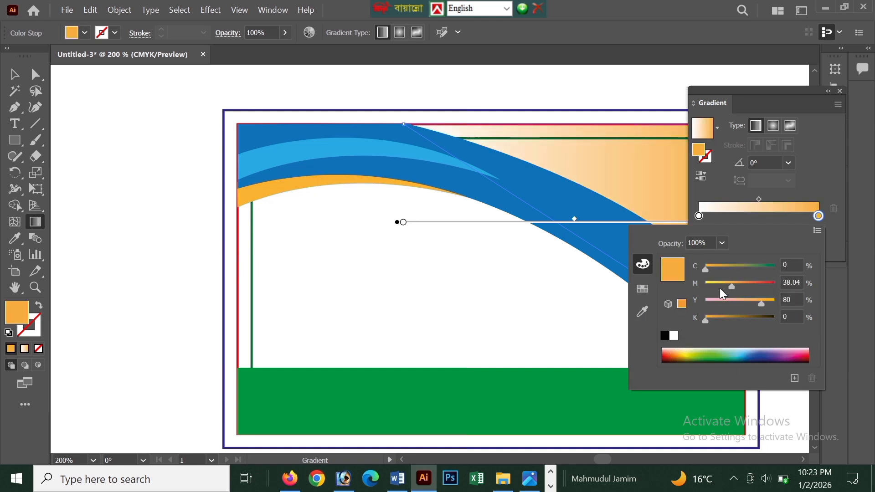
Colour the gradient's start stop dark red (C 29.8, M 100, Y 100, K 40.39), and deselect the shape.
left_click(702, 220)
double_click(700, 217)
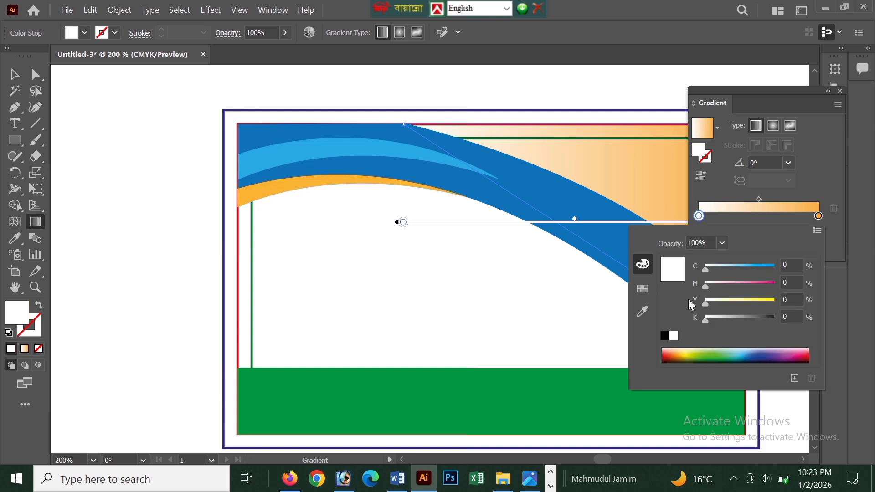
left_click(690, 347)
left_click(721, 356)
left_click(712, 353)
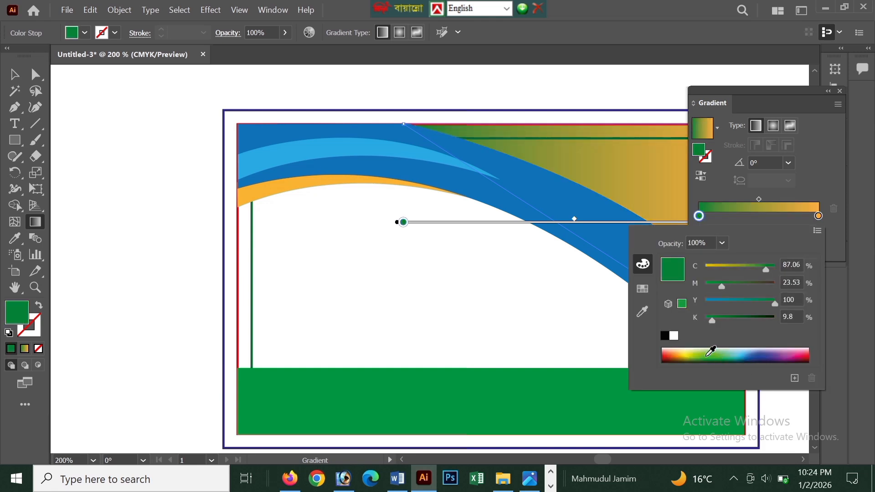
left_click(706, 352)
left_click(671, 353)
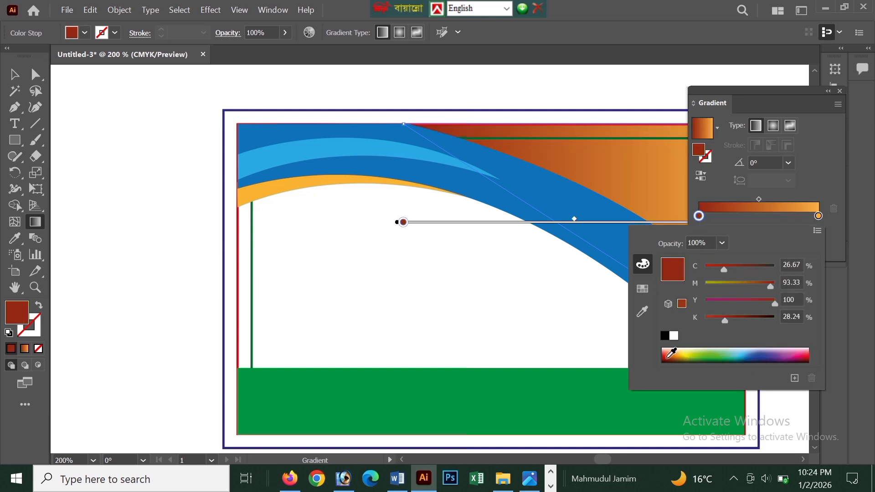
left_click(670, 354)
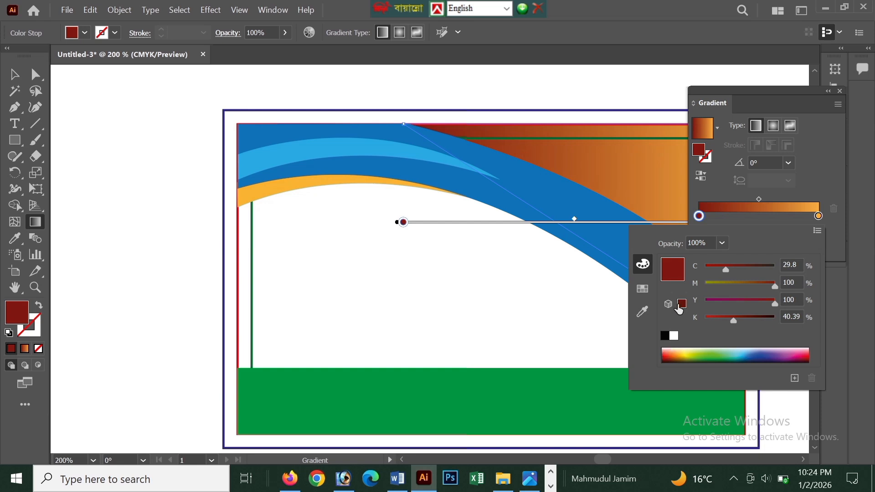
left_click(844, 89)
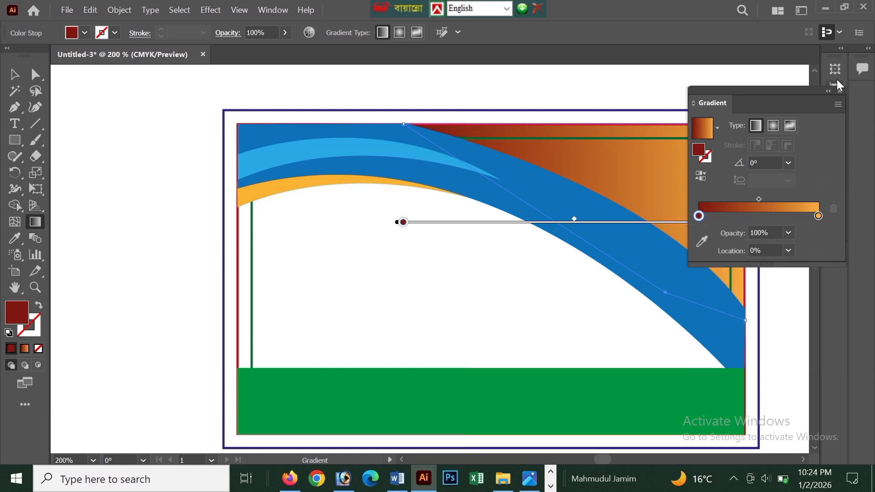
left_click(841, 91)
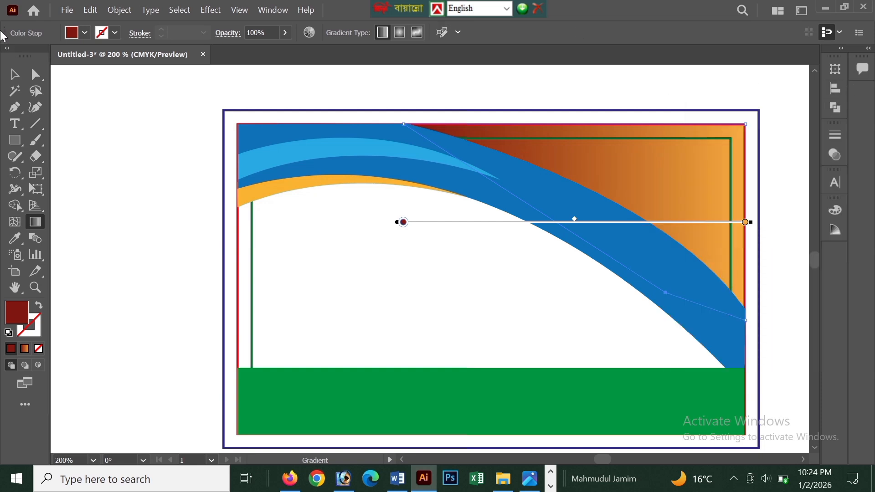
left_click(20, 79)
left_click(92, 168)
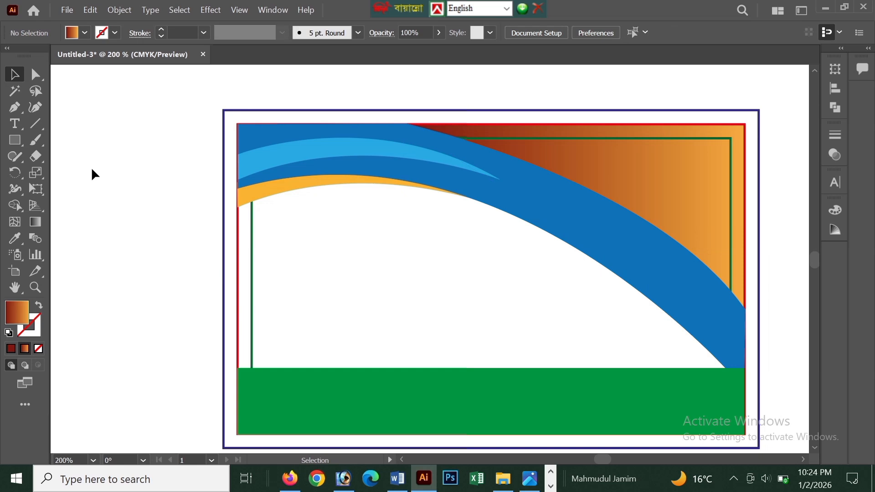
Draw a circle in the white area below the blue curve and swap its fill and stroke, leaving a gradient outline without fill.
scroll(92, 168, "down", 3)
left_click(17, 141)
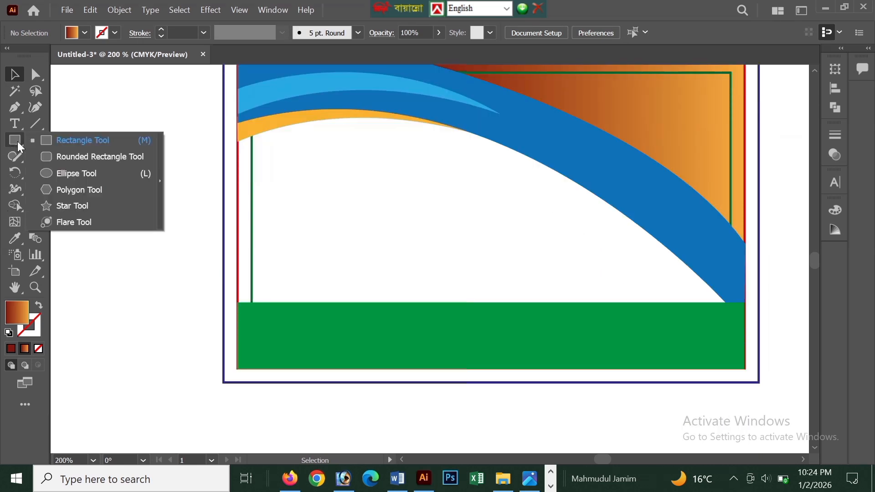
left_click(69, 173)
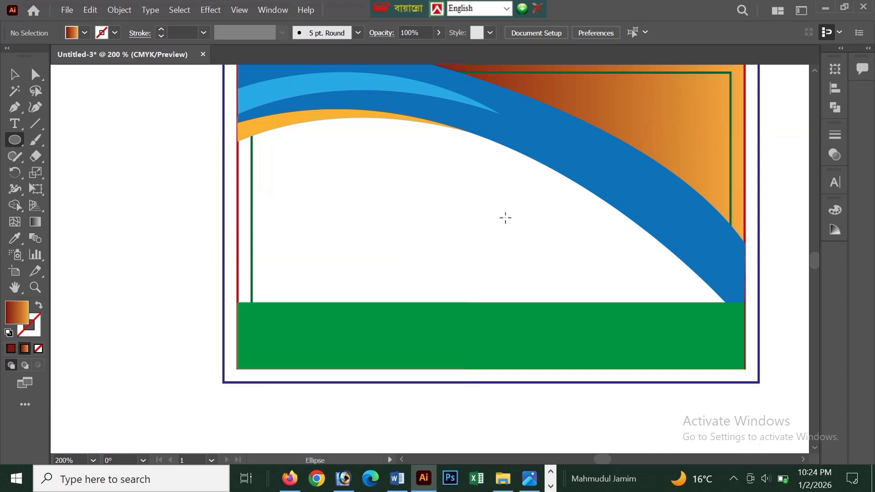
left_click_drag(506, 219, 561, 273)
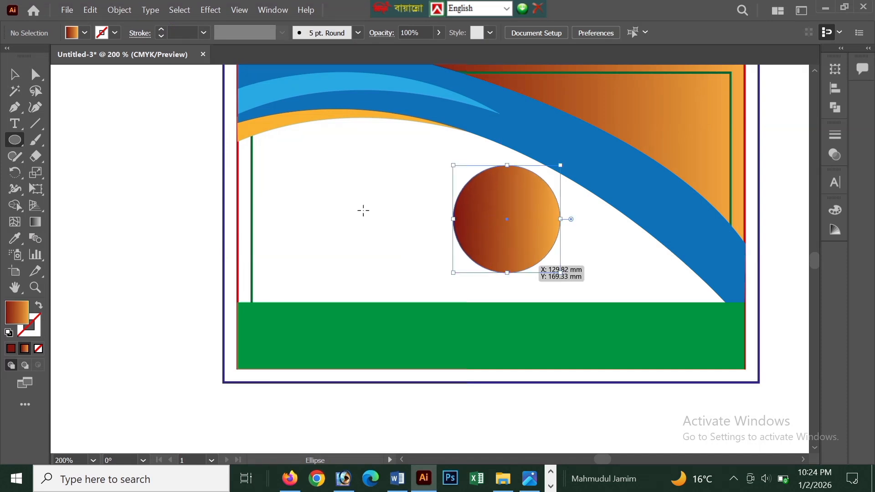
left_click(39, 305)
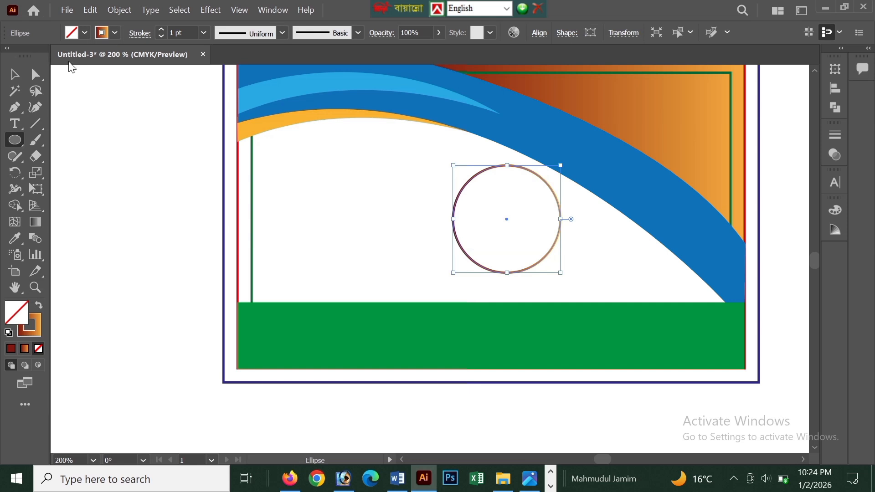
left_click(116, 34)
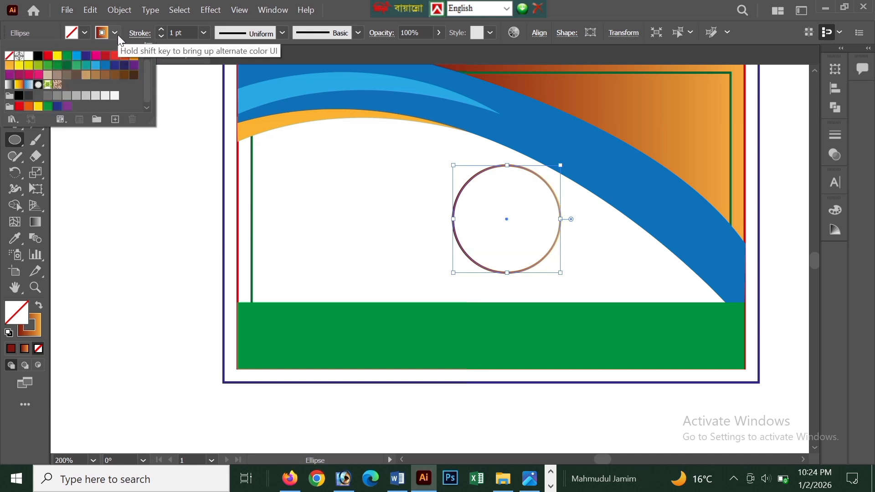
key("v")
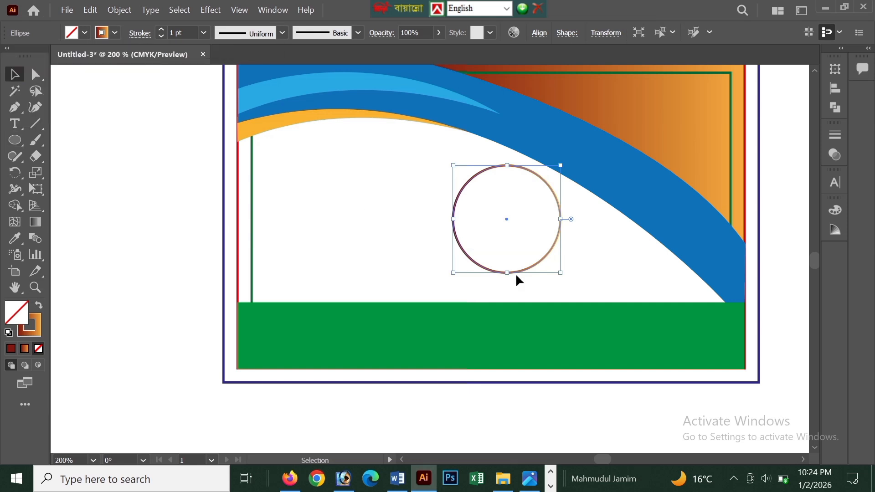
Move the circle down and right so it overlaps the green band's top edge, and give it a CMYK Yellow stroke.
left_click_drag(519, 272, 632, 313)
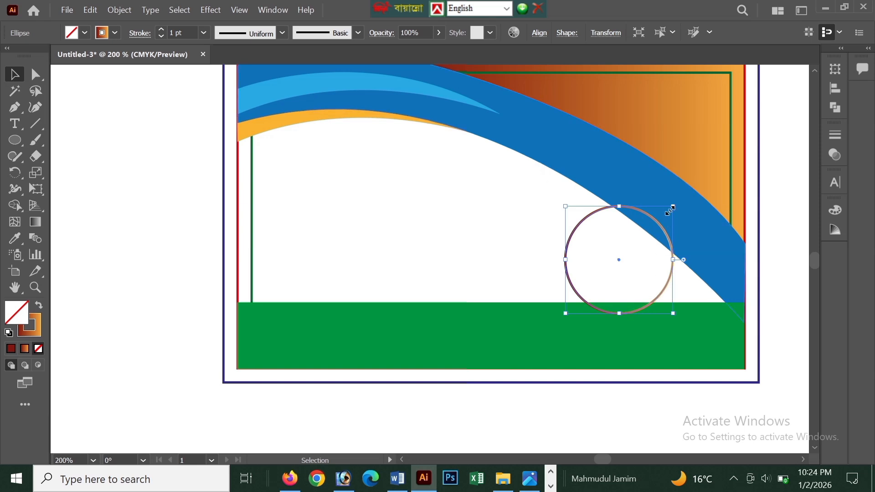
left_click(115, 32)
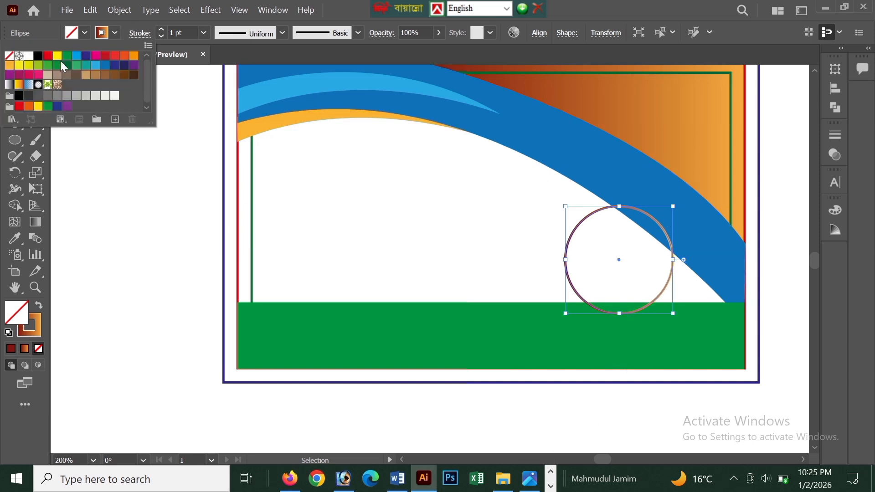
left_click(57, 57)
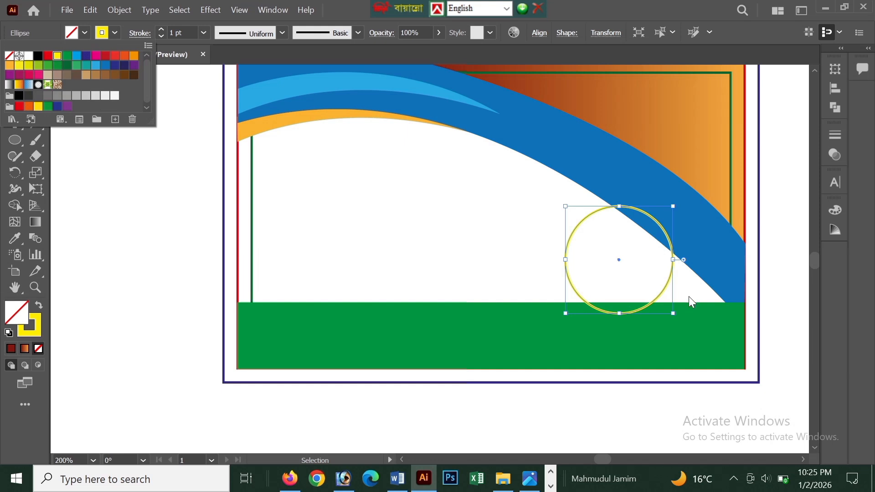
left_click(151, 255)
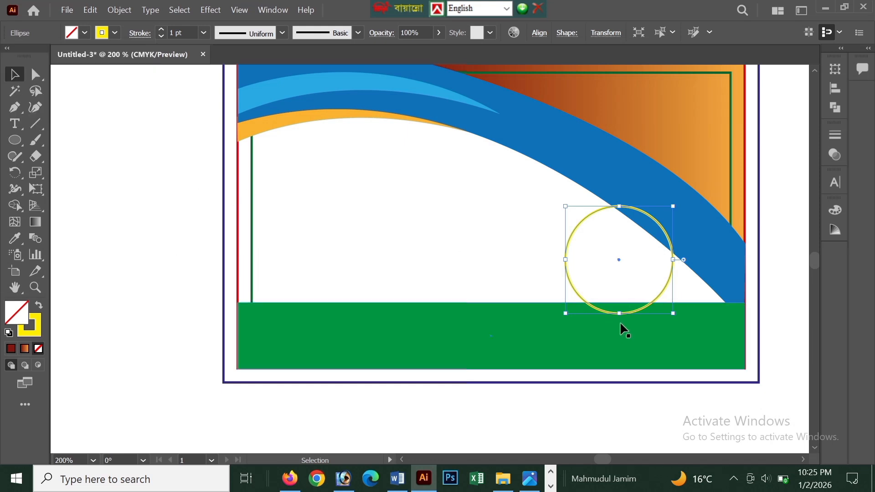
left_click(153, 250)
Shift the circle slightly left along the green band and change its stroke colour to red.
left_click_drag(590, 308, 576, 303)
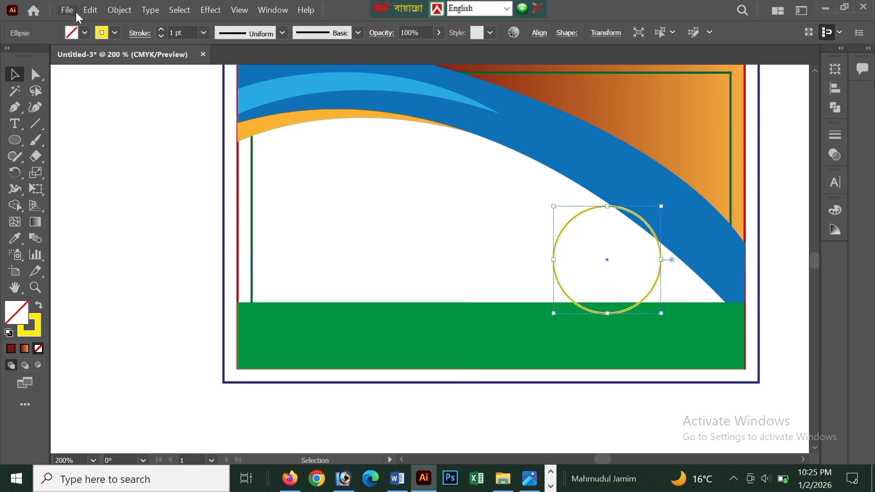
left_click(115, 32)
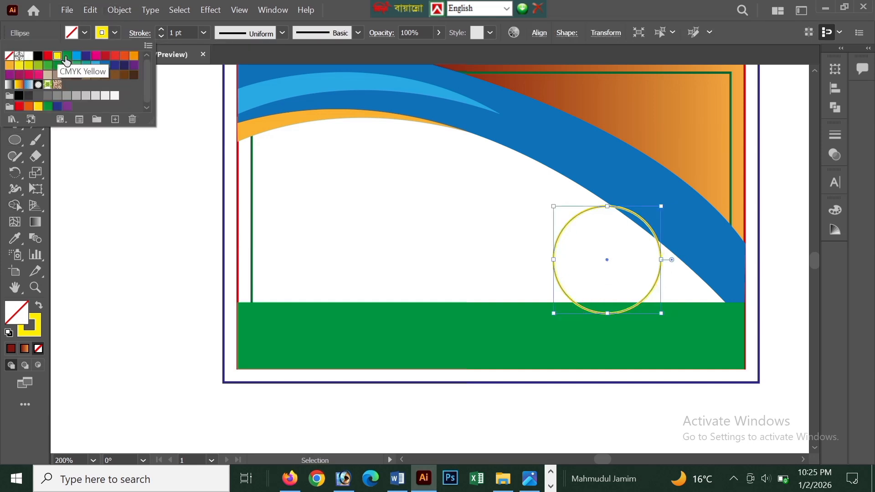
left_click(108, 60)
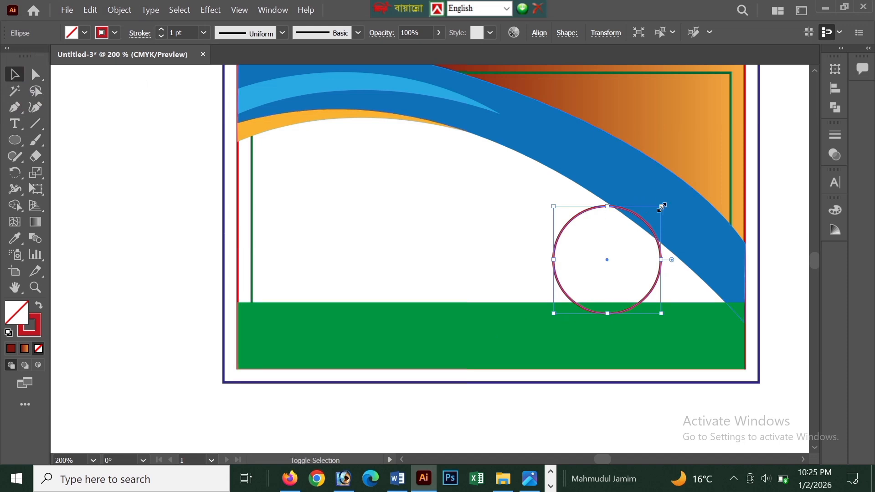
Scale the circle down and fit it between the blue curve and the green band's top edge, and copy it to the clipboard.
left_click_drag(661, 206, 644, 237)
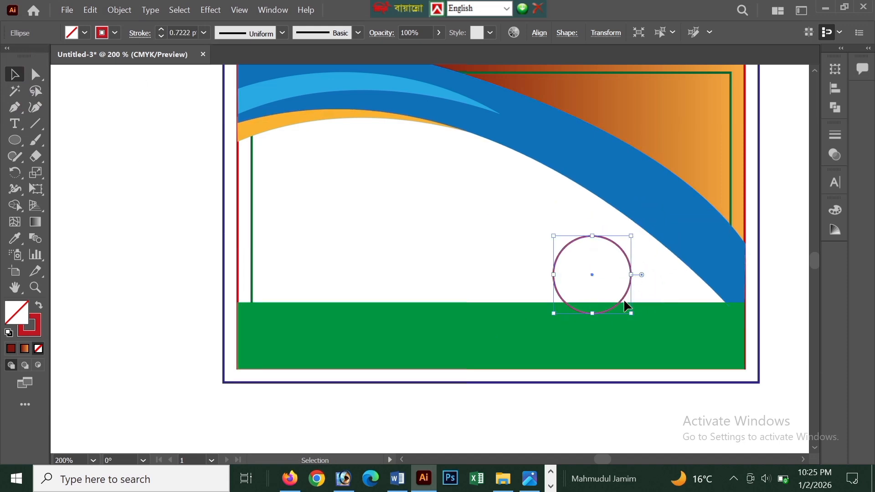
left_click_drag(624, 298, 644, 294)
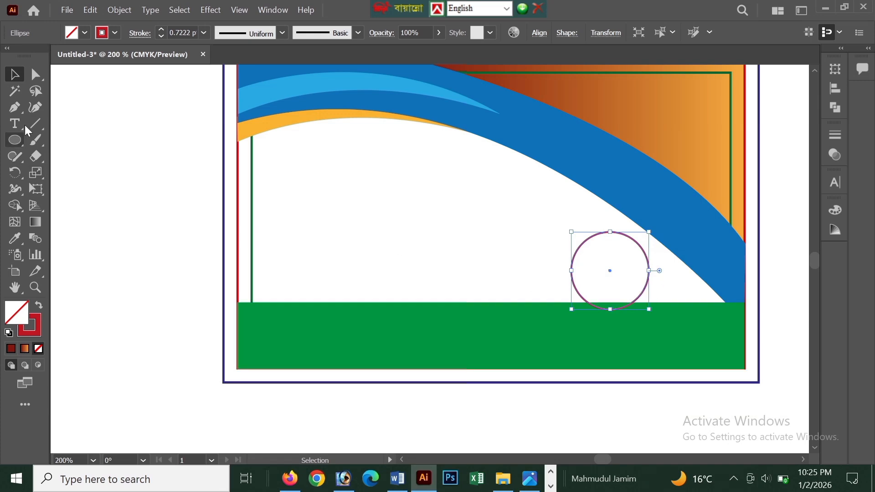
left_click(89, 11)
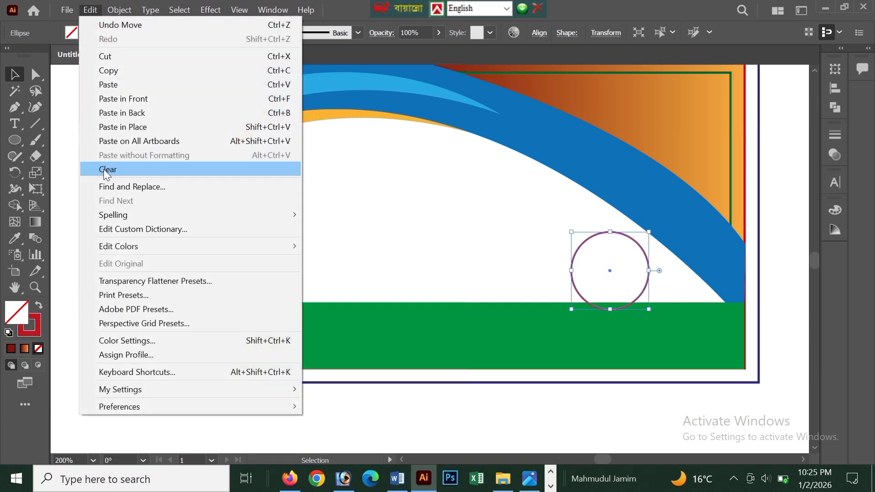
left_click(116, 72)
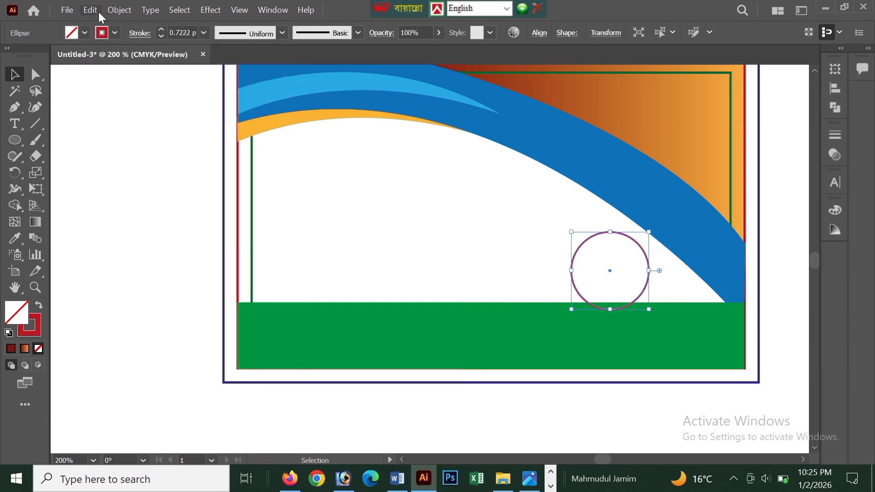
Paste a copy of the red circle in front and scale it down around its centre to form an inner ring.
left_click(99, 12)
left_click(105, 99)
left_click_drag(650, 233, 654, 297)
scroll(652, 338, "up", 2)
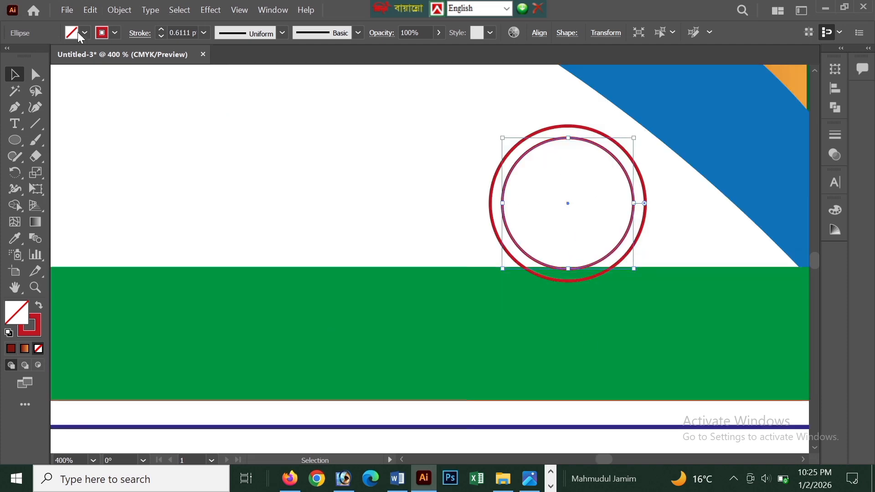
Give the inner circle a CMYK Yellow stroke and deselect it.
left_click(115, 32)
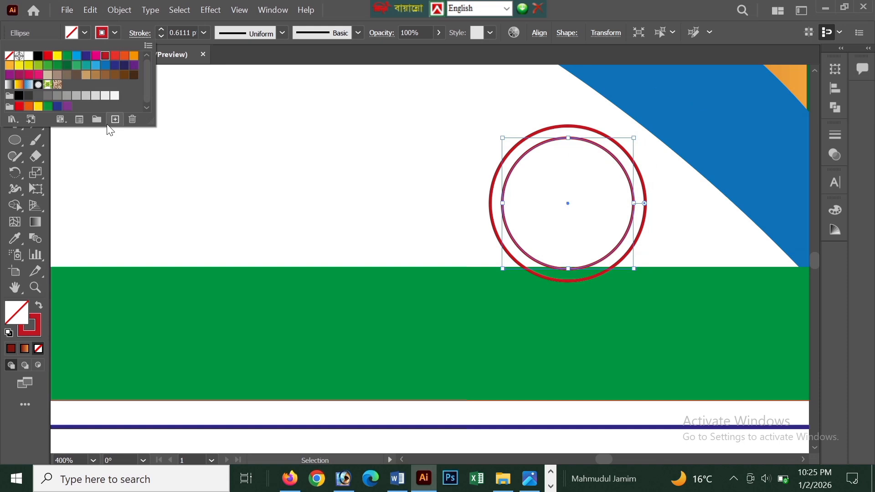
left_click(58, 56)
left_click(479, 242)
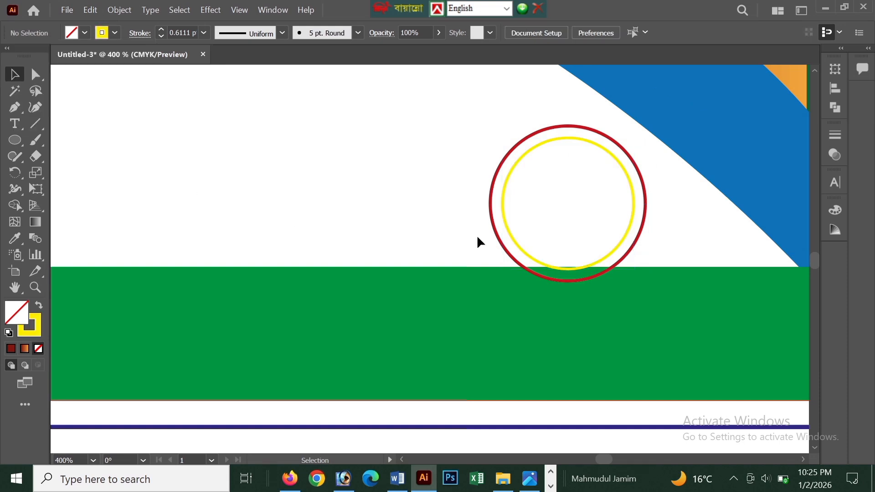
Select both the yellow and red circles and send them backward until they sit behind the green band.
left_click(513, 243)
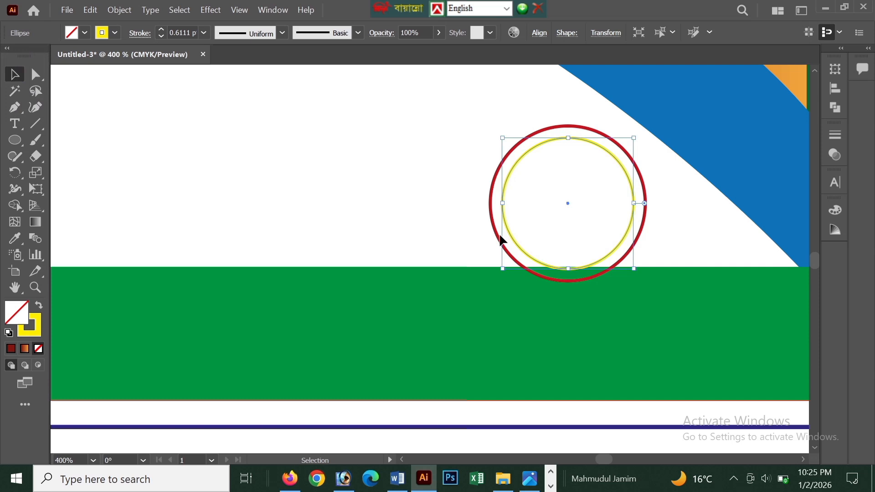
left_click(495, 231, "shift")
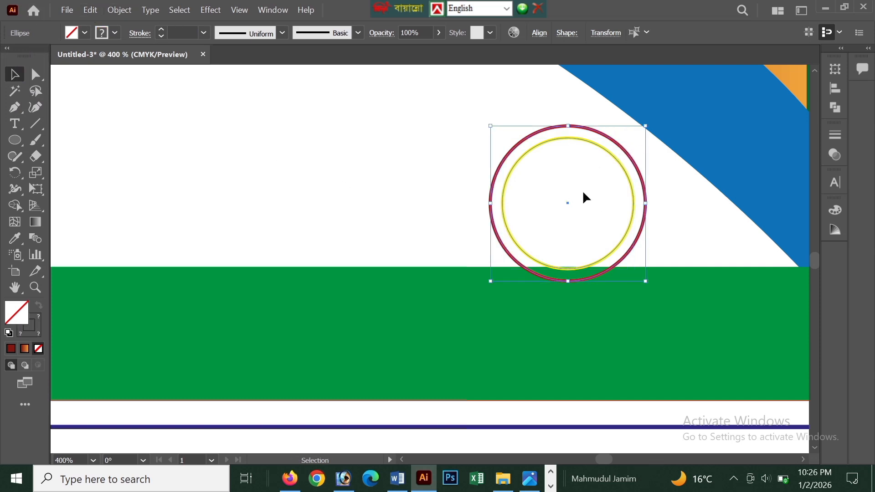
left_click(114, 10)
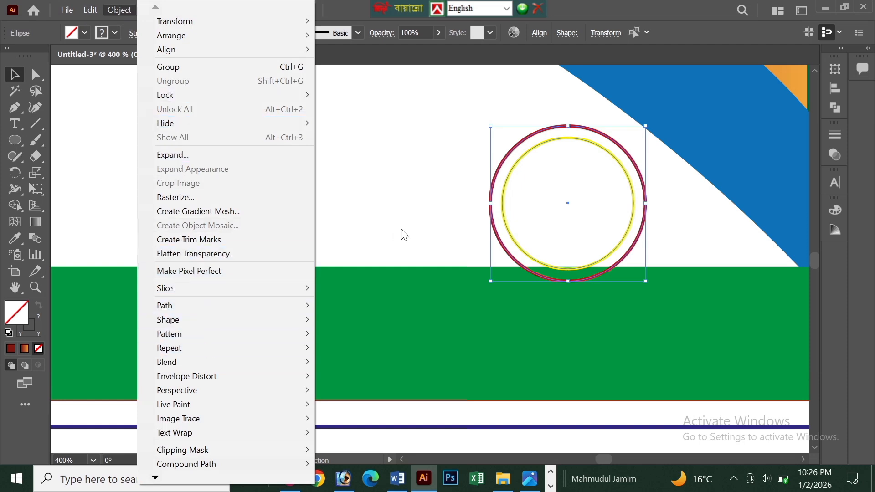
right_click(520, 230)
mouse_move(588, 400)
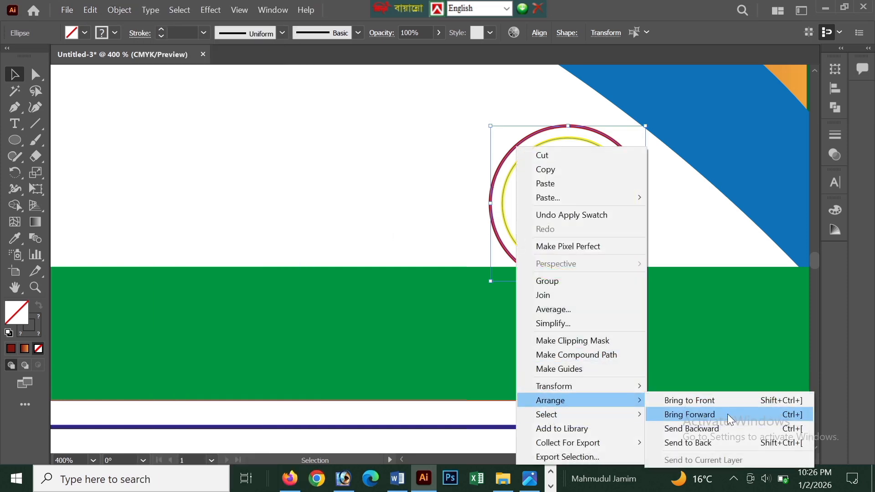
left_click(731, 435)
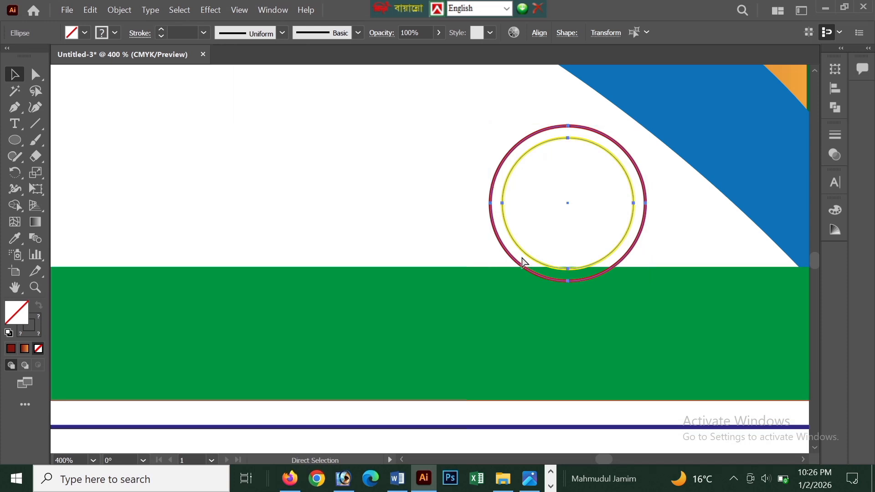
key("ctrl+bracketleft")
scroll(521, 255, "down", 1)
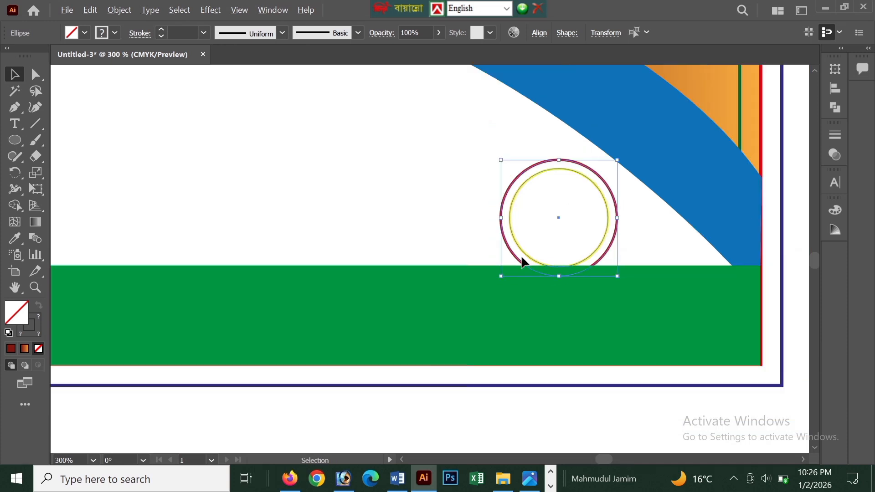
Enlarge both circles slightly around their shared centre and nudge them a little up and to the left.
scroll(602, 201, "up", 2)
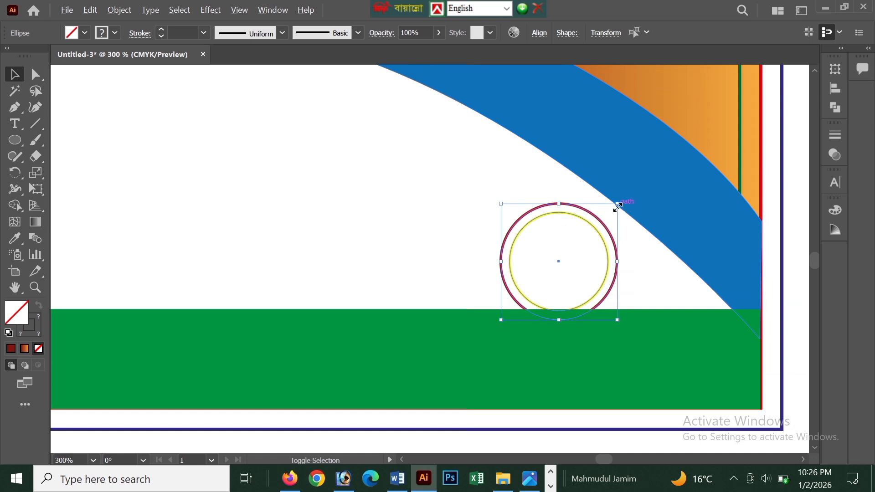
left_click_drag(617, 204, 624, 196)
key("Up")
key("Up")
key("Up")
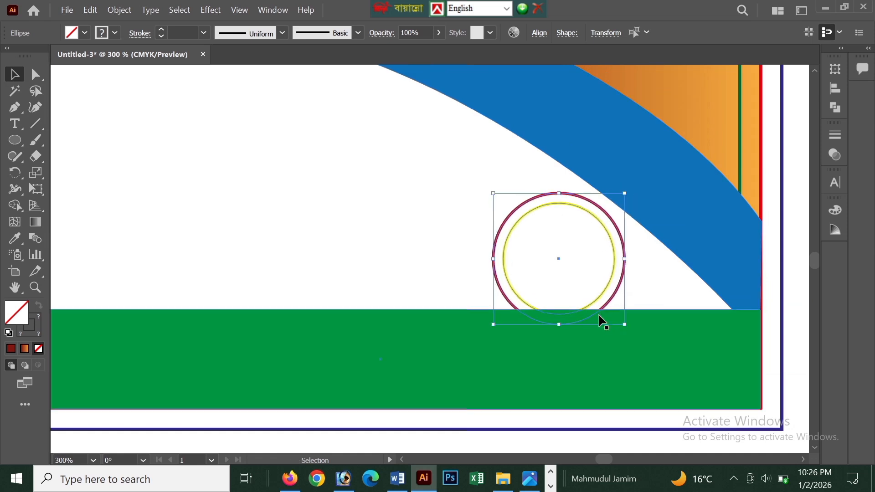
key("Left")
key("Left")
key("Left")
key("Left")
key("Left")
key("Left")
scroll(599, 315, "down", 3)
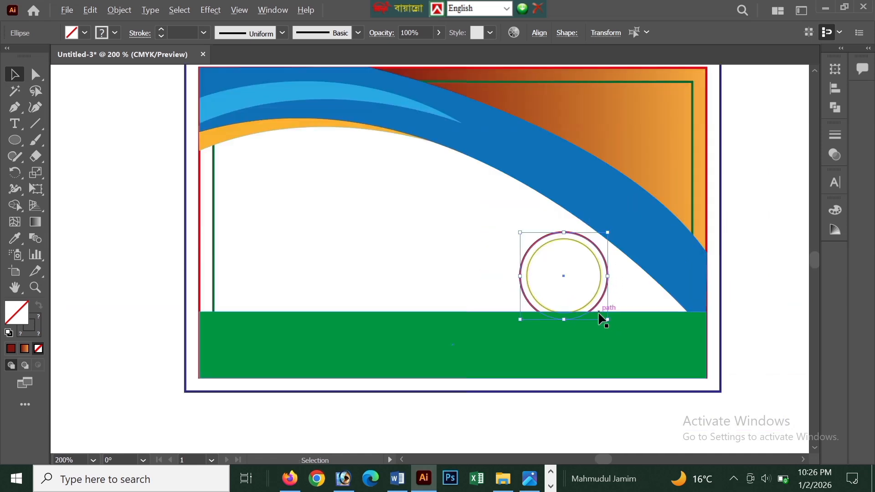
scroll(598, 294, "up", 3)
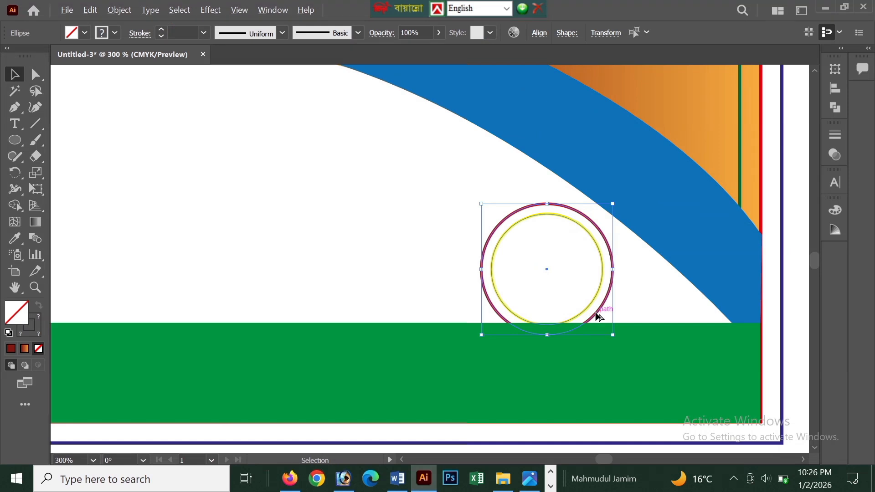
left_click_drag(598, 317, 598, 245)
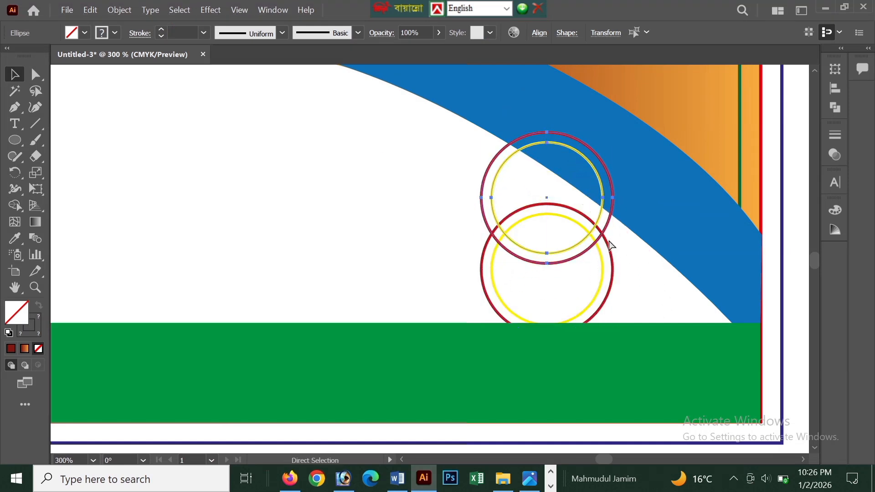
key("ctrl+z")
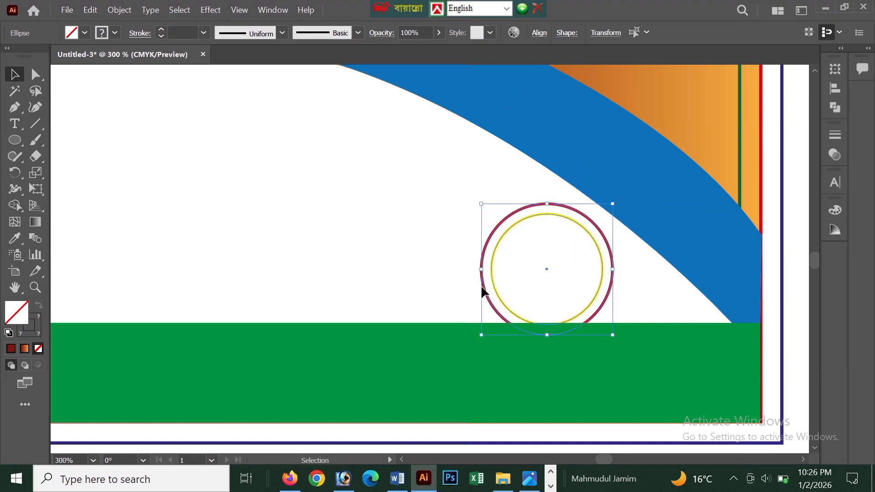
Fill the outer red-stroked circle with CMYK Yellow.
left_click(514, 314)
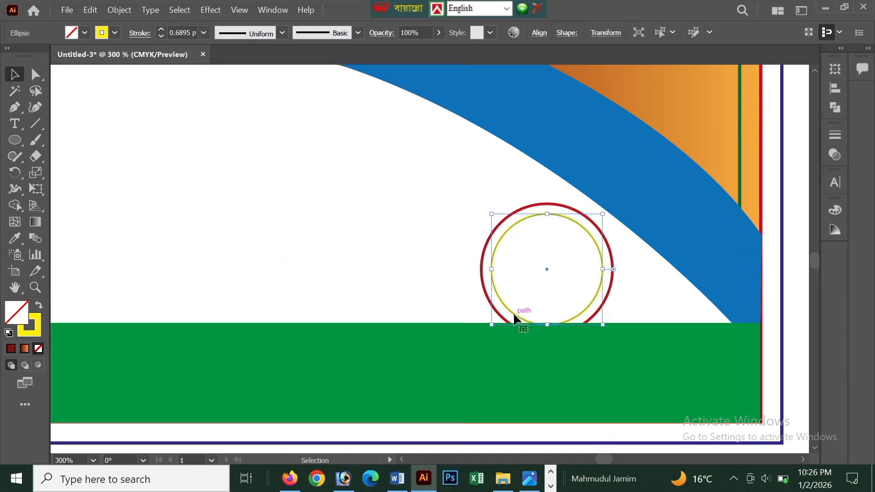
left_click(484, 285)
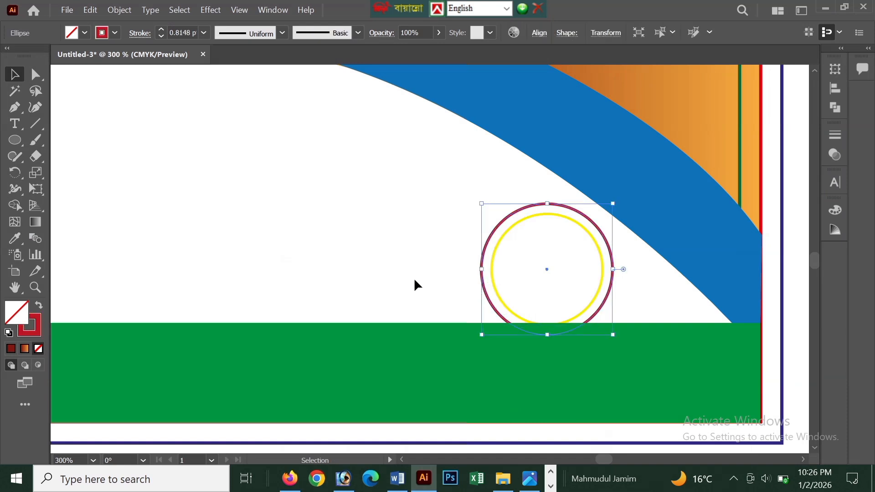
left_click(85, 32)
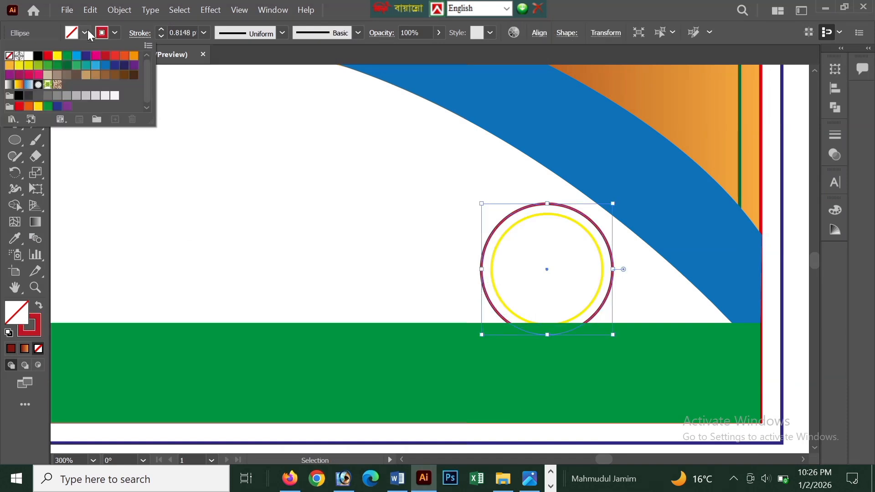
left_click(57, 56)
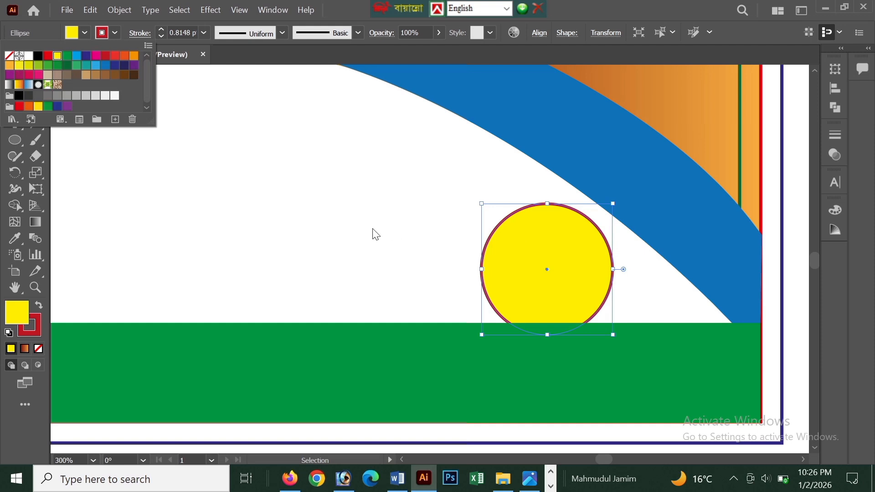
Fill the inner yellow-stroked circle with white, leaving a yellow ring around it.
left_click(505, 236)
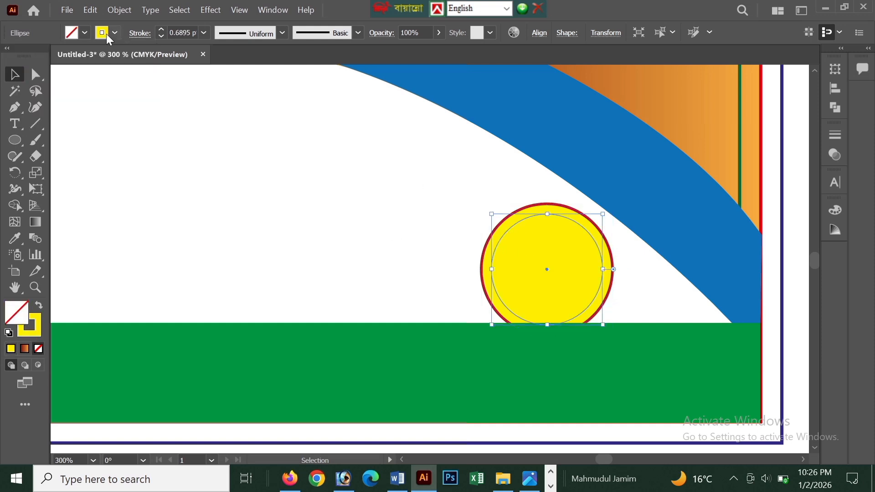
left_click(86, 31)
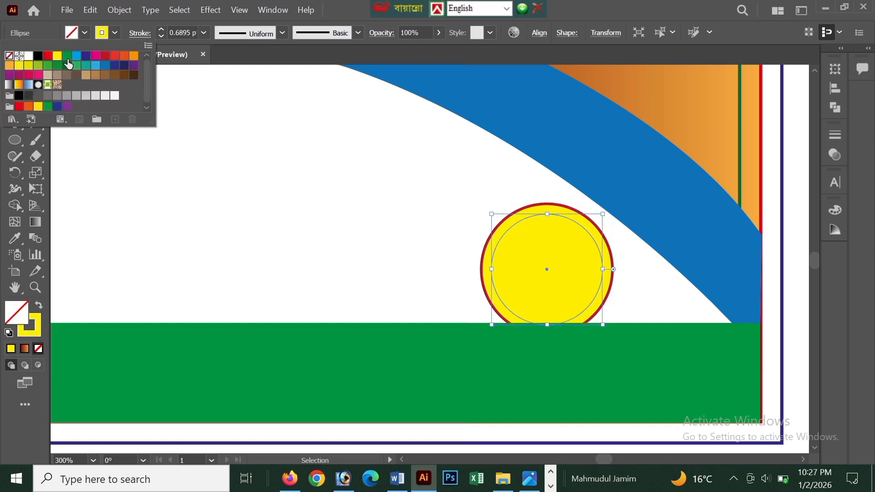
left_click(29, 56)
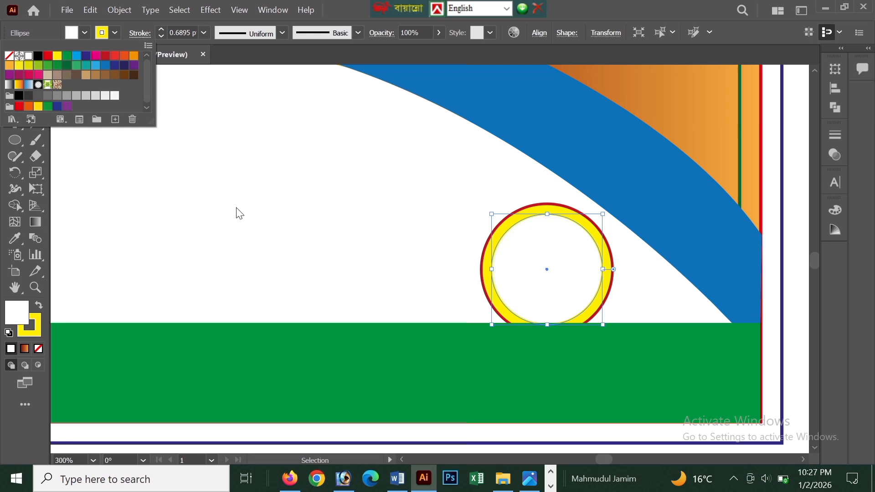
left_click(400, 250)
Copy the white inner circle, paste it in front, and scale the copy down slightly around its centre.
left_click(90, 9)
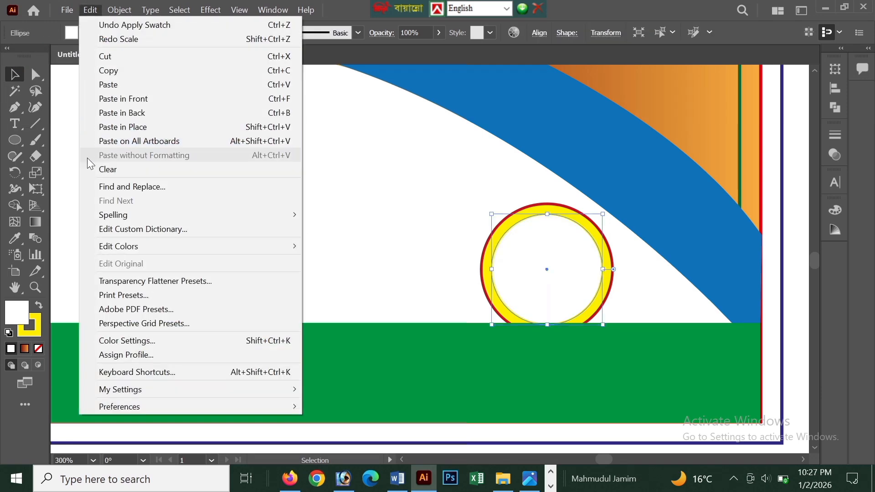
left_click(109, 70)
left_click(90, 9)
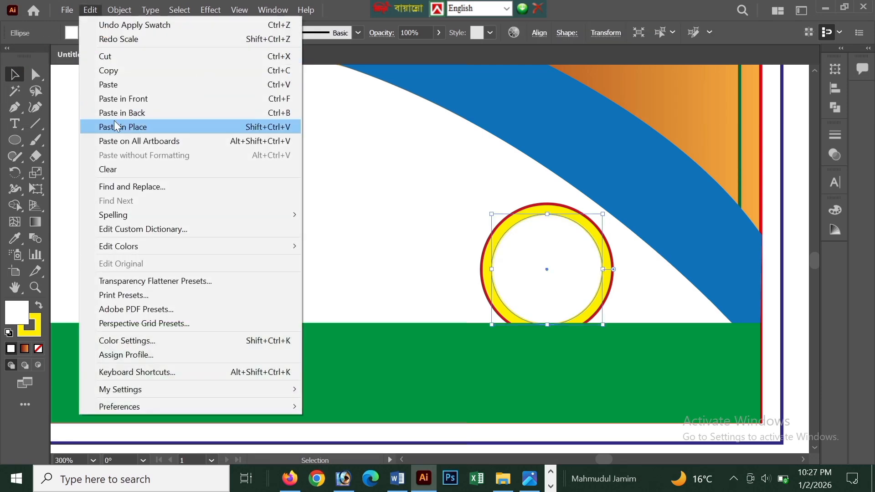
left_click(118, 98)
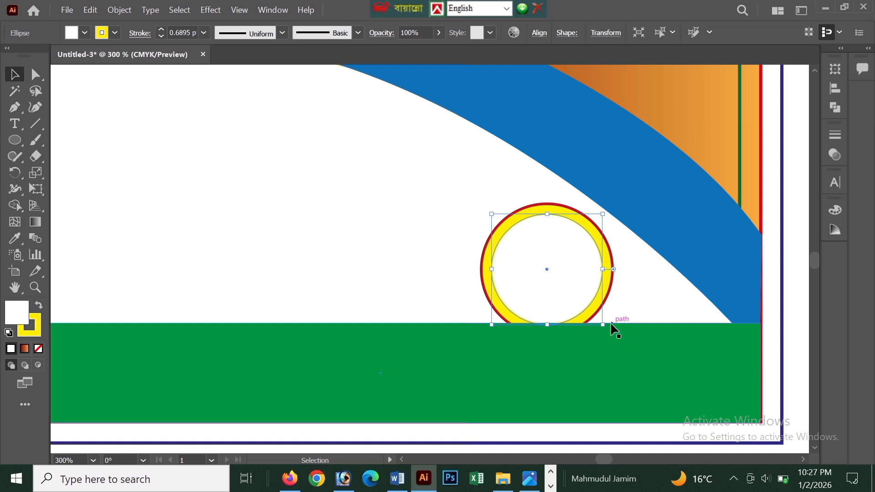
left_click_drag(603, 325, 597, 318)
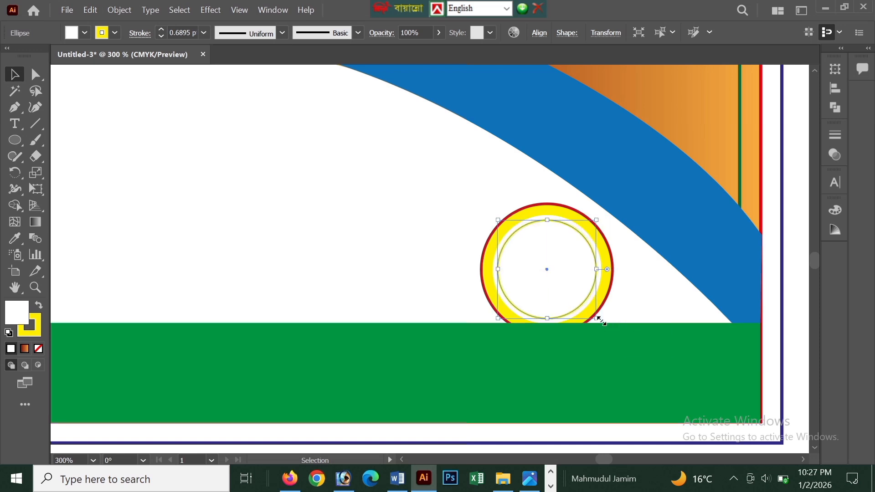
Change the stroke colour of the innermost circle to dark blue and deselect it.
left_click(116, 34)
left_click(86, 55)
left_click(283, 263)
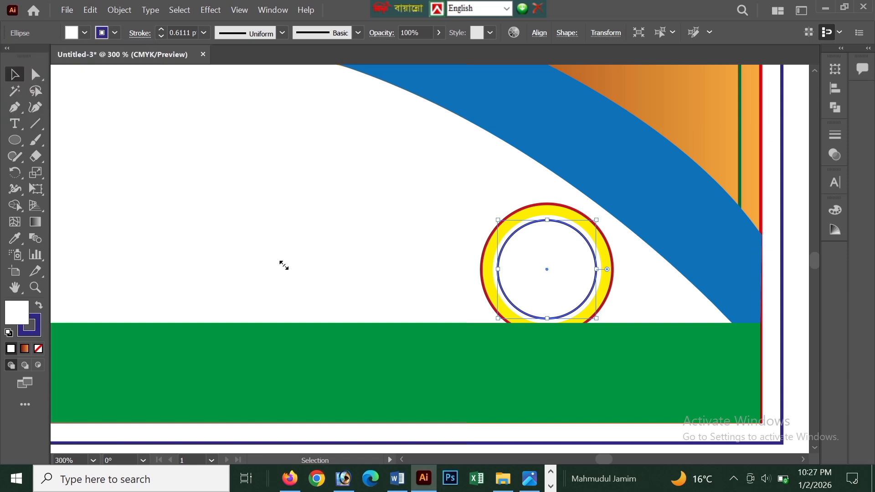
left_click(283, 263)
Select all three concentric circles, enlarge them slightly, and duplicate them up and to the right over the blue curve.
left_click(549, 308)
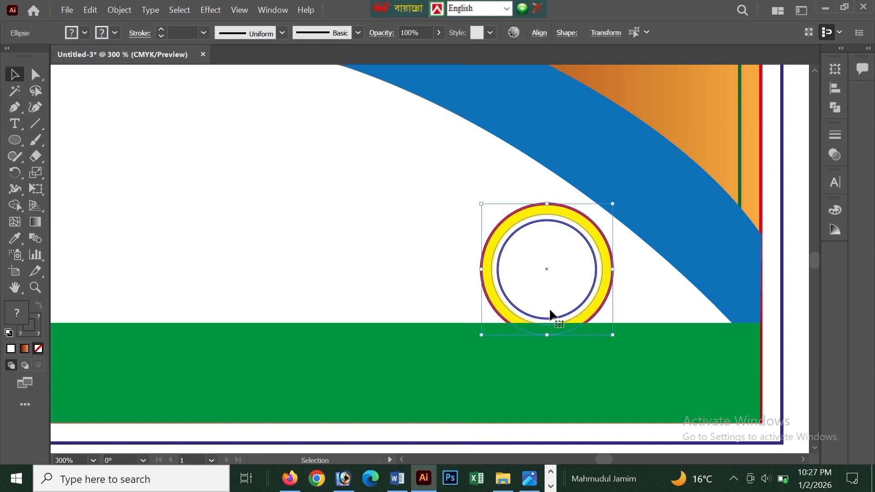
scroll(592, 323, "down", 1)
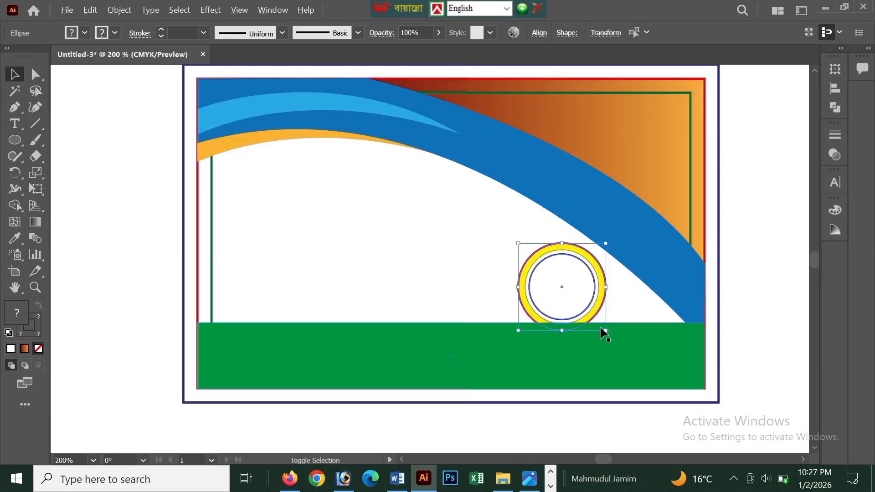
left_click_drag(605, 332, 683, 237)
scroll(605, 323, "up", 1)
left_click(795, 325)
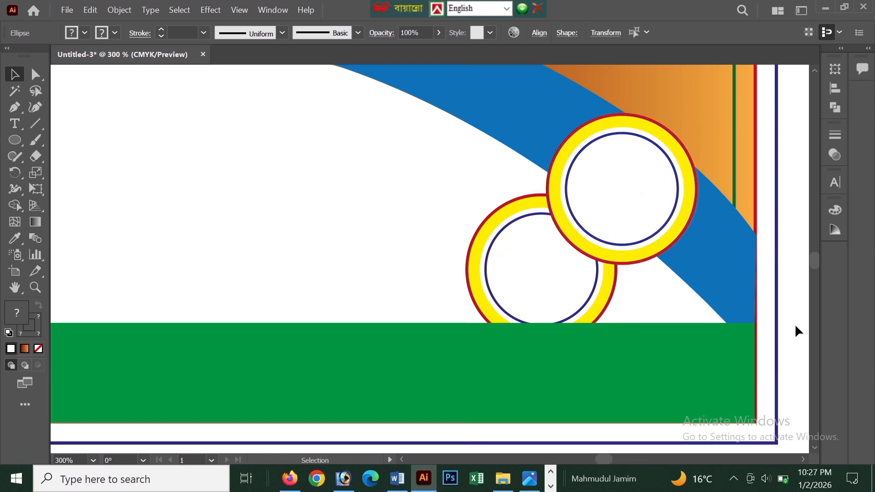
Duplicate the new circle badge up and to the left, placing a third badge over the blue curve's lower edge.
scroll(795, 324, "up", 1)
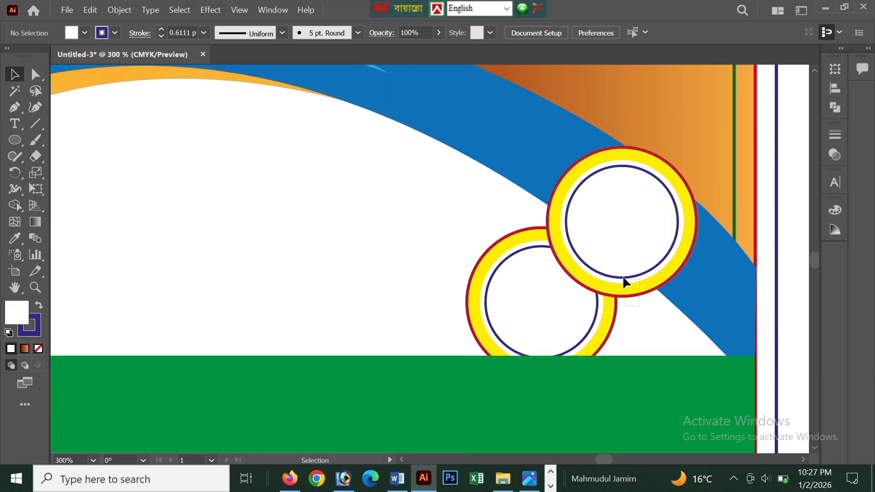
left_click(622, 281)
left_click_drag(623, 277, 500, 248)
left_click(798, 251)
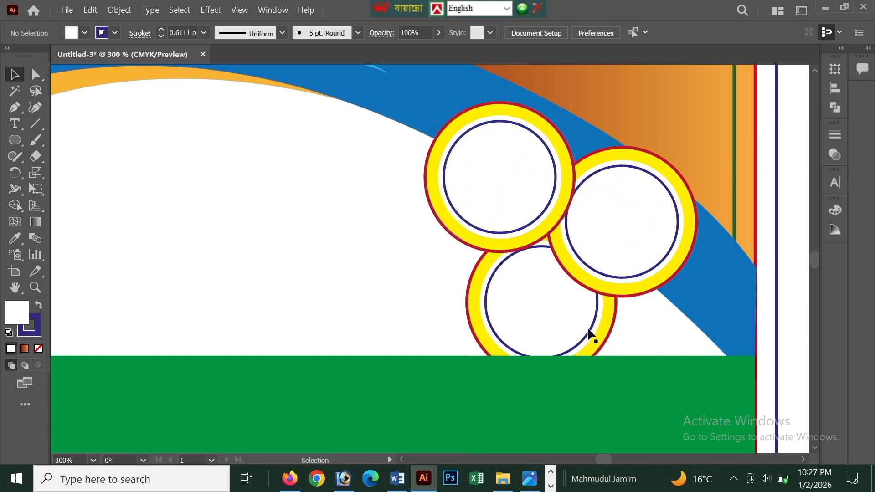
Change the innermost circle's stroke in the rightmost badge to the blue swatch C=85 M=50 Y=0 K=0.
left_click(642, 239)
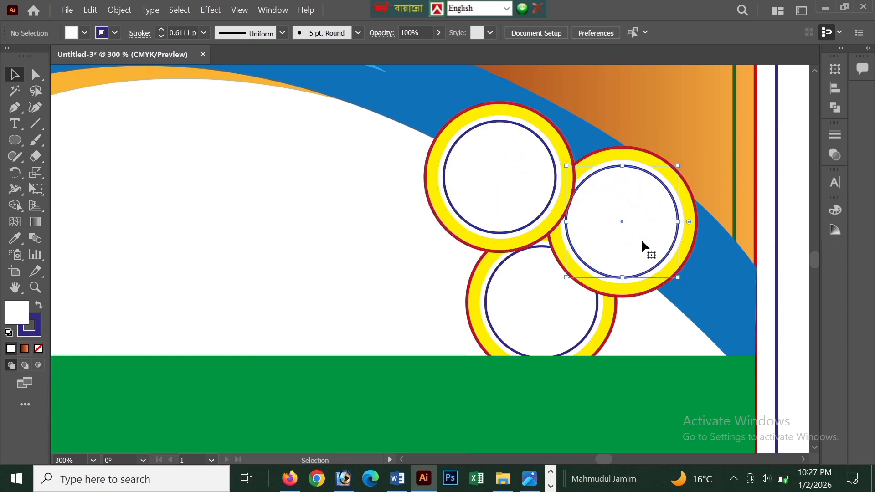
left_click(114, 34)
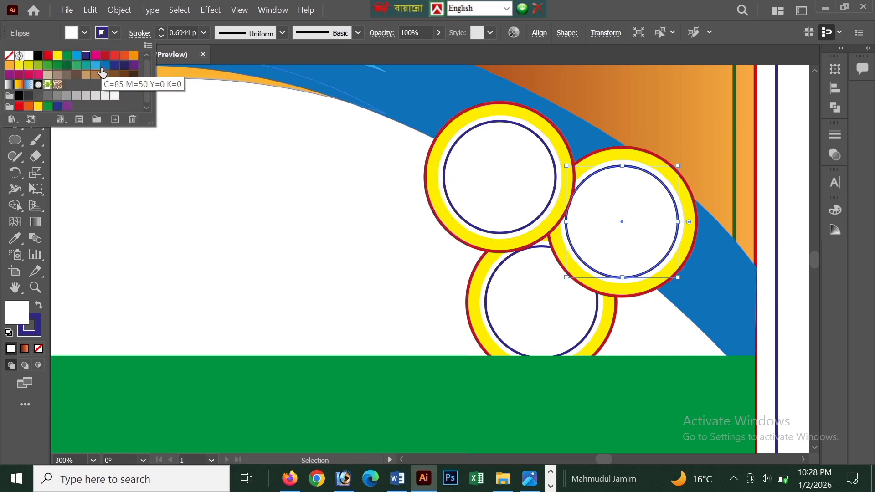
left_click(104, 67)
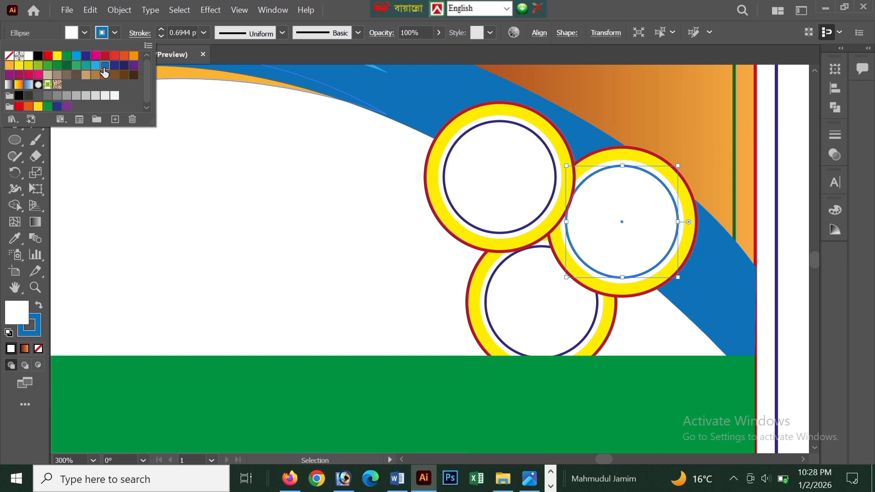
Fill the outermost circle of the rightmost badge with a magenta-pink swatch and deselect it.
left_click(619, 296)
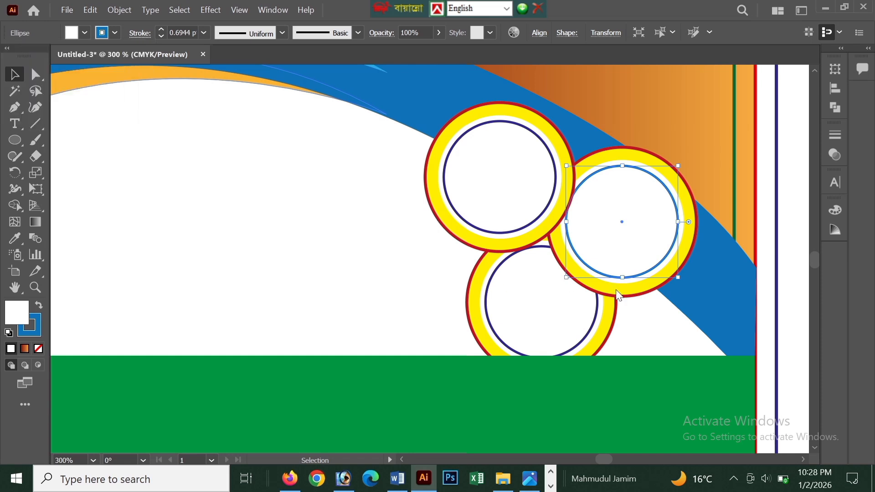
left_click(619, 295)
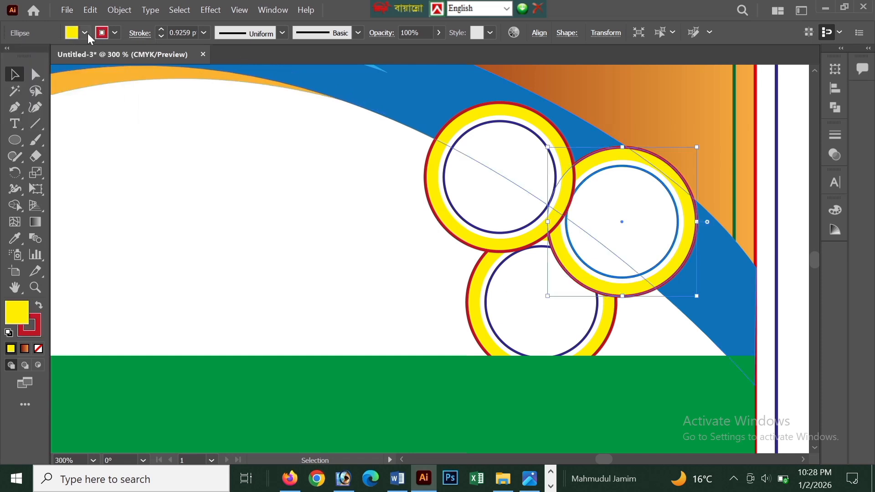
left_click(86, 33)
left_click(47, 66)
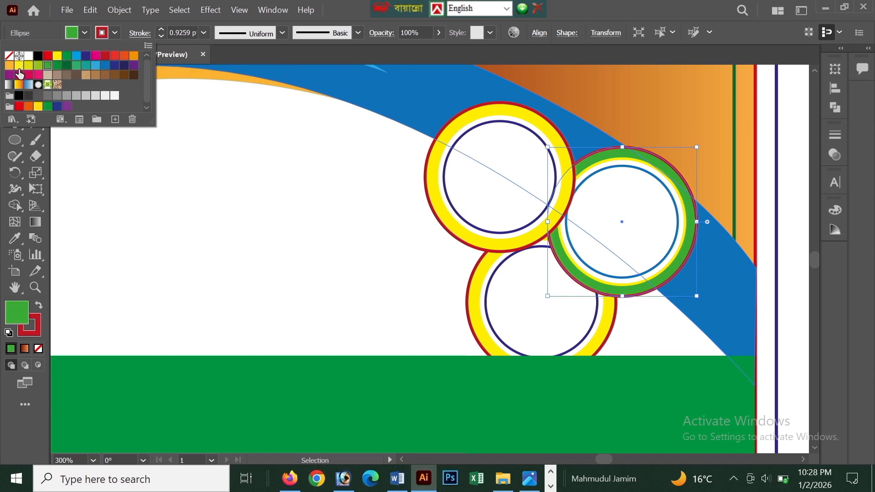
left_click(38, 75)
left_click(230, 229)
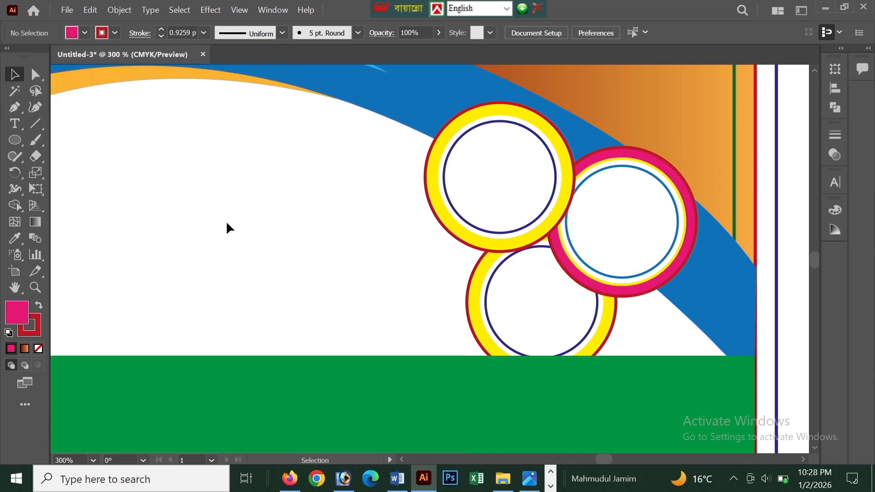
Fill the outermost circle of the upper-left badge with a teal swatch and deselect it.
left_click(430, 177)
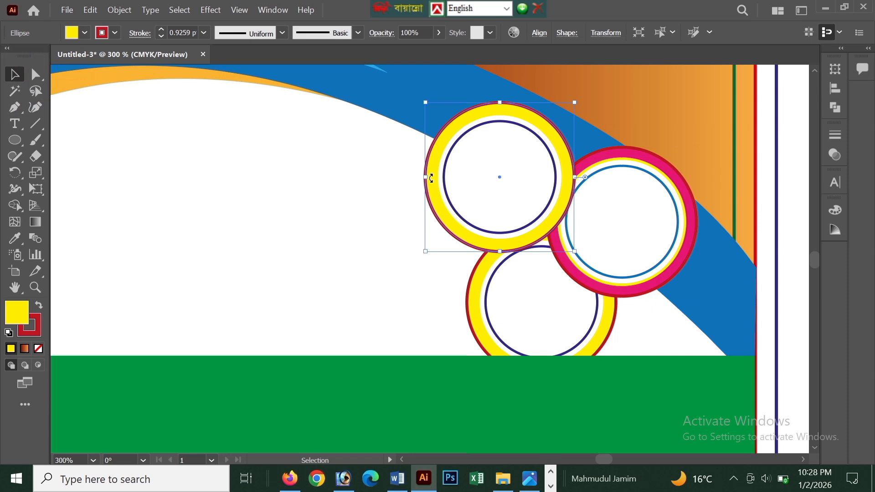
left_click(85, 33)
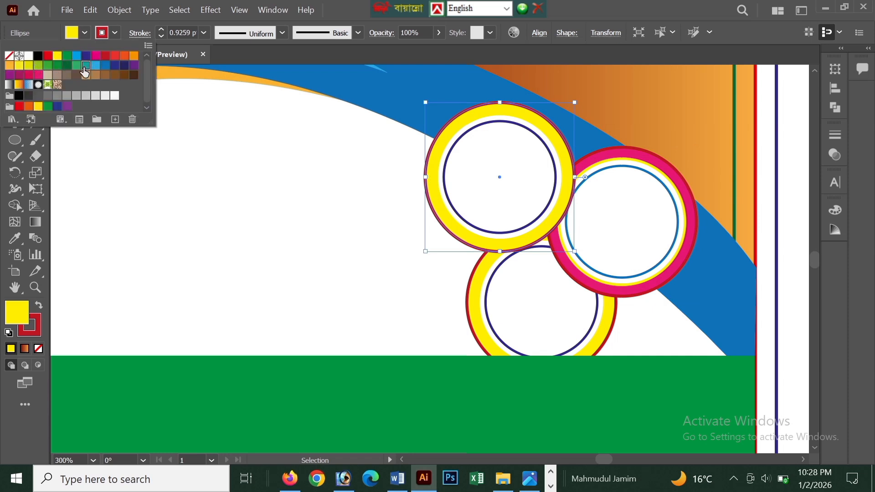
left_click(84, 69)
left_click(165, 209)
scroll(167, 214, "down", 2, "alt")
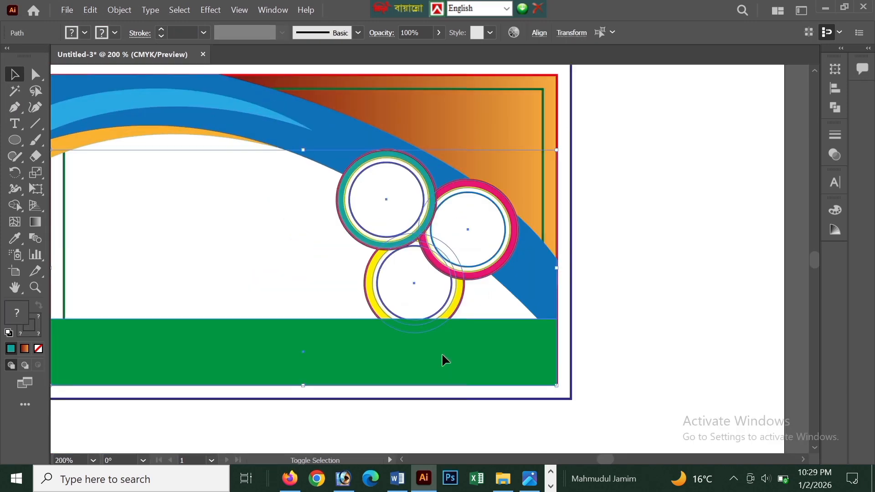
Select all three ringed badges, scale them down together, and move the group slightly down and to the right.
left_click(443, 355, "shift")
left_click_drag(518, 151, 499, 173)
key("a")
key("ctrl+z")
key("v")
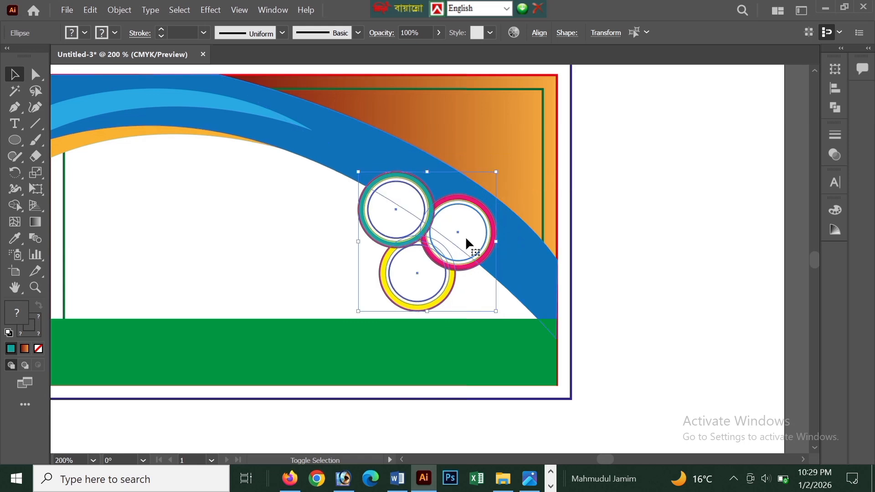
left_click_drag(467, 242, 484, 264)
left_click(683, 328)
scroll(326, 300, "down", 1)
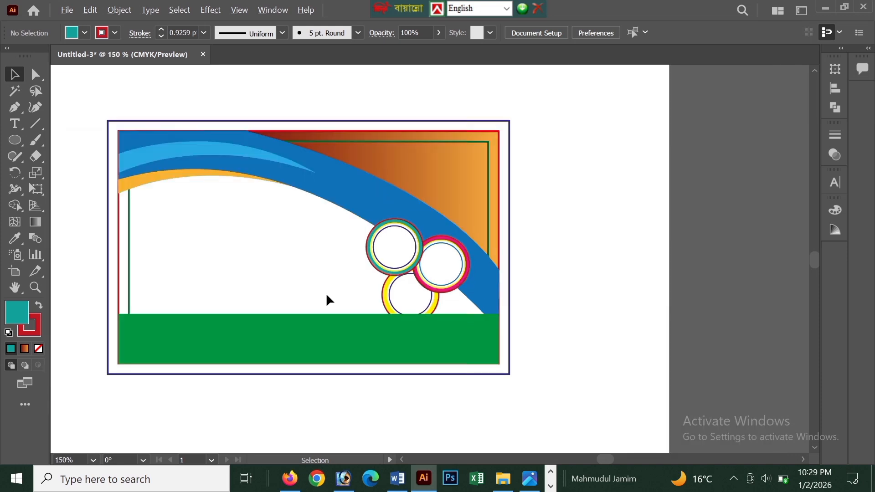
scroll(567, 257, "left", 1)
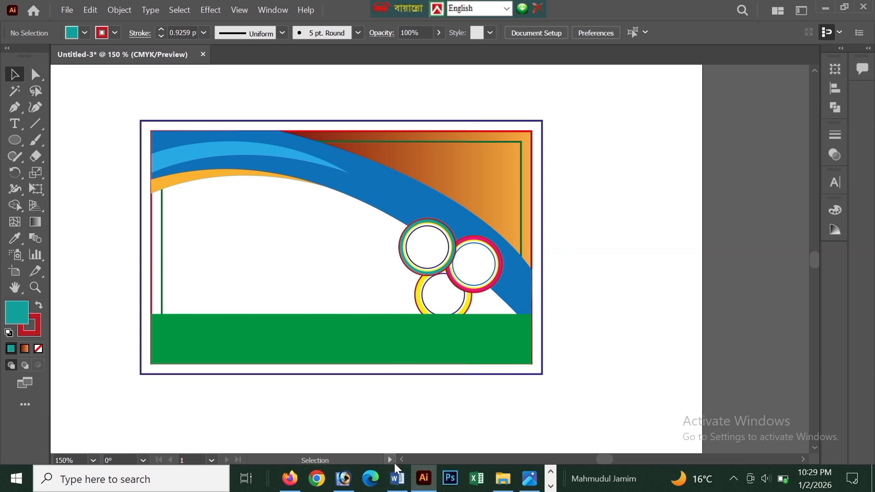
Switch to Word and cut the shop name line at the start of the document.
left_click(401, 487)
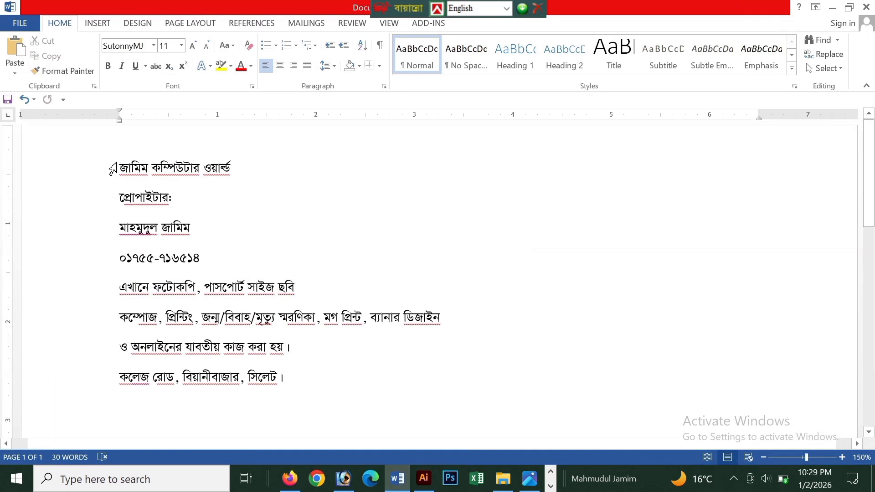
left_click(423, 479)
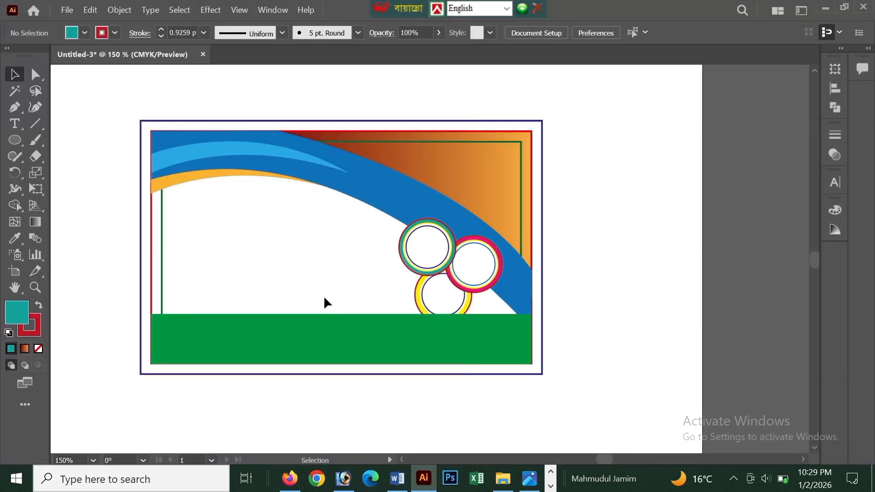
left_click(398, 480)
left_click_drag(120, 169, 225, 173)
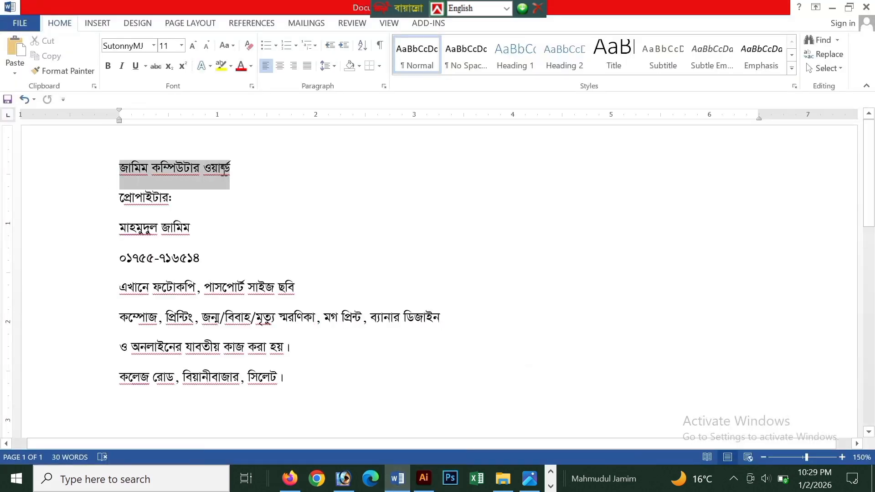
key("Delete")
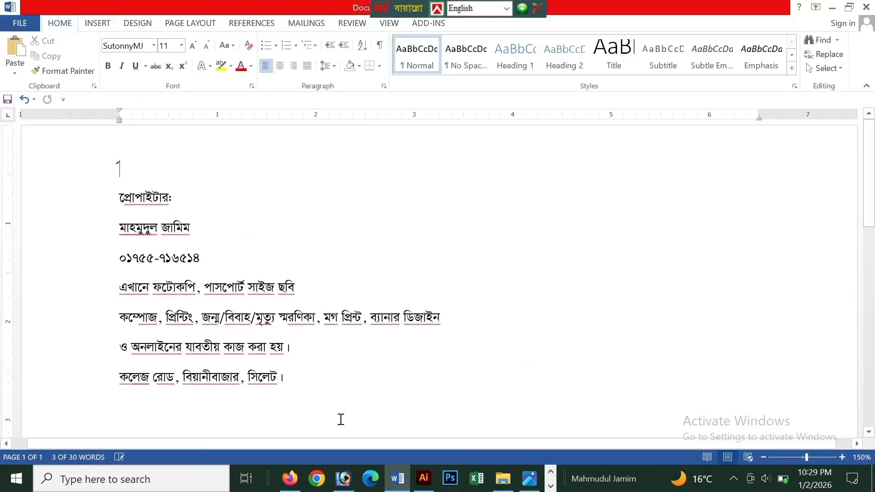
Return to Illustrator and paste the shop name as a text object in the card's white area.
left_click(424, 480)
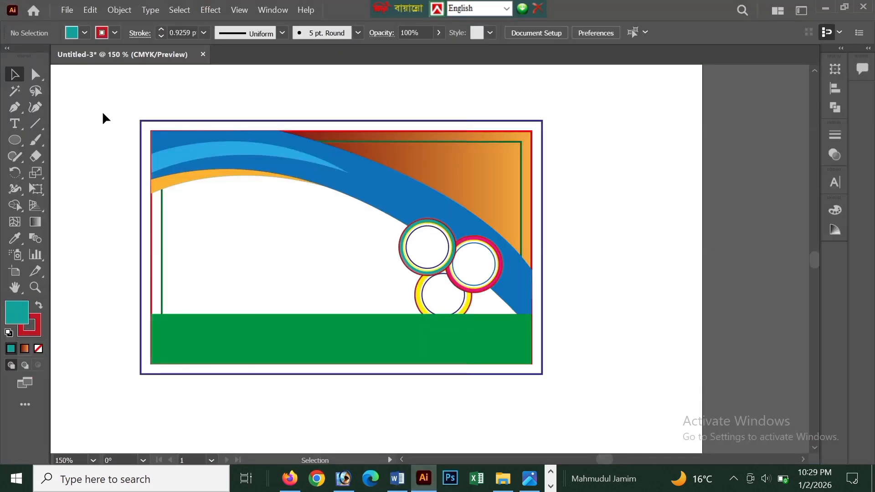
left_click(15, 124)
left_click(237, 237)
type("Rvwgg Kw¤úDUvi Iqvì")
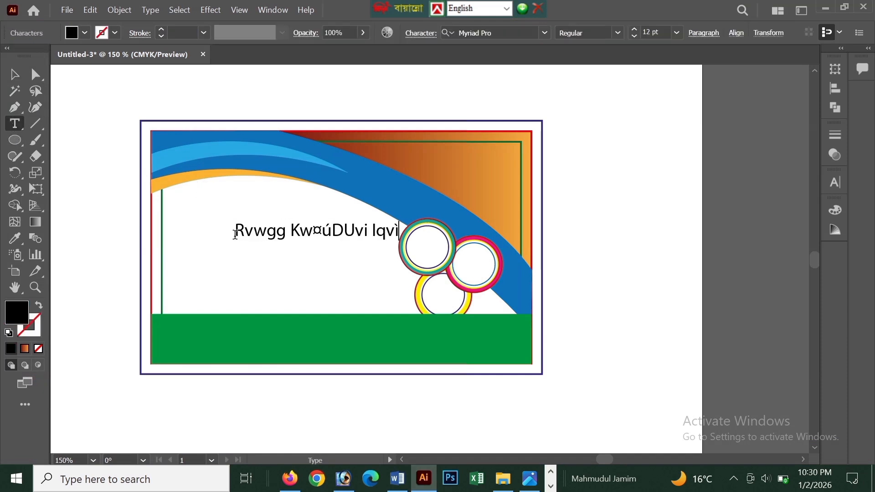
left_click(15, 72)
Set the shop name's font to SutonnyMJ so that it displays in Bengali script.
left_click(838, 182)
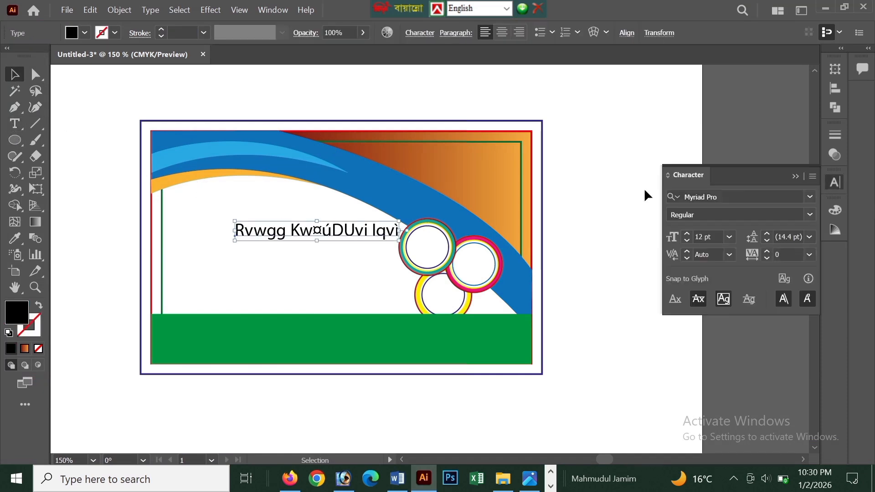
left_click(810, 197)
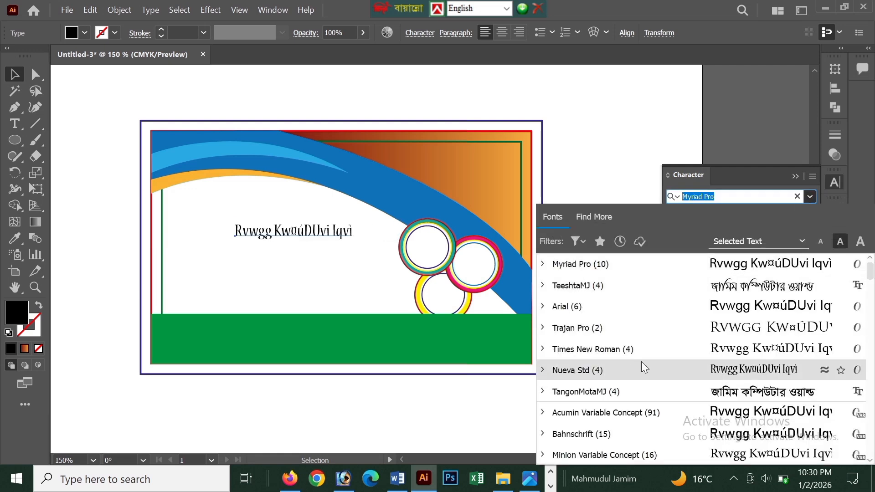
left_click(652, 292)
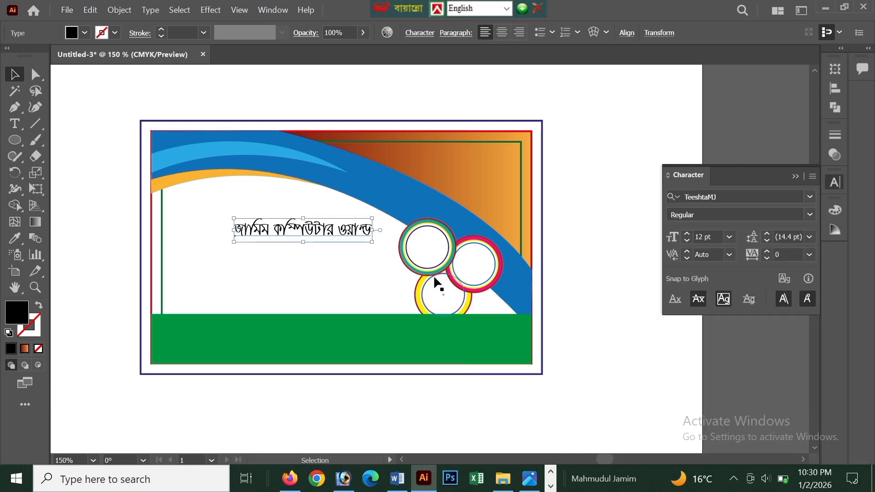
left_click(814, 200)
scroll(734, 375, "down", 5)
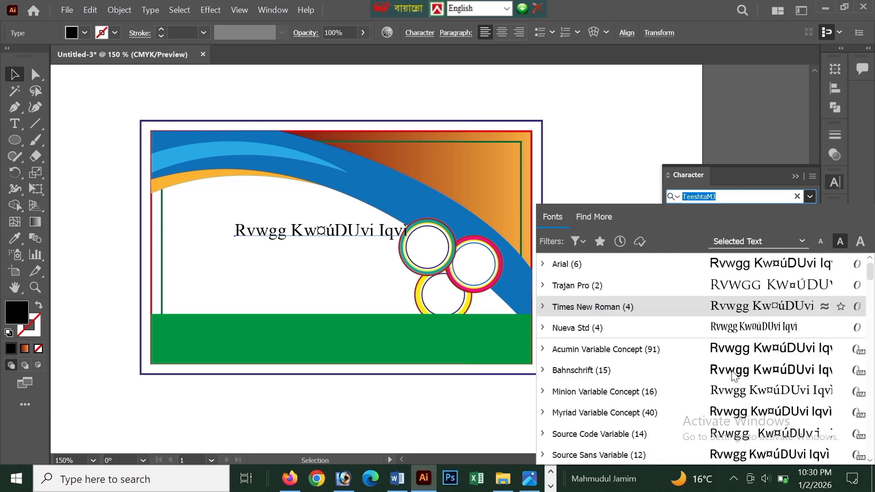
scroll(735, 377, "down", 3)
scroll(687, 286, "up", 10)
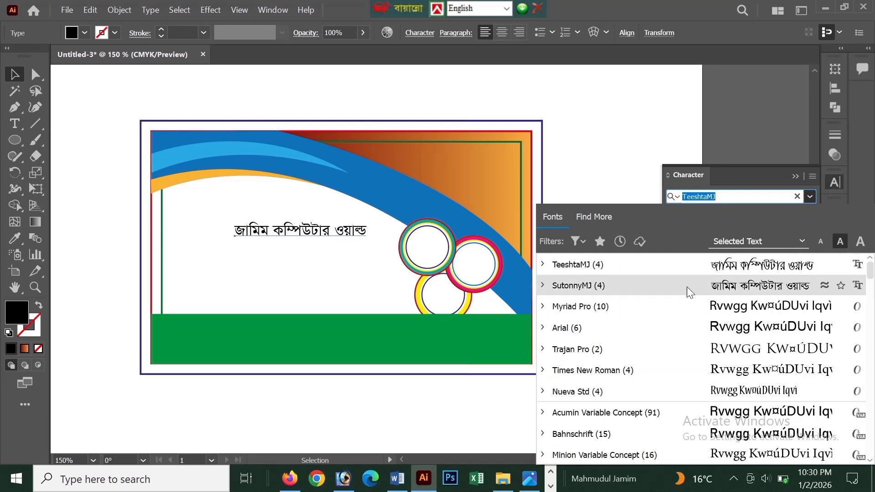
left_click(688, 286)
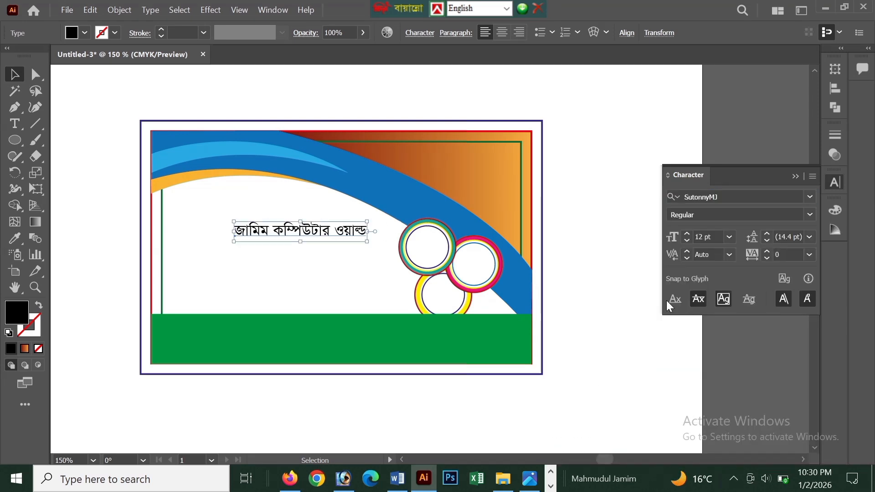
Correct the shop name's last word to ওয়ার্ল্ড using Bijoy Classic input, then enlarge the text to about 15.2 pt beneath the blue curve.
double_click(360, 231)
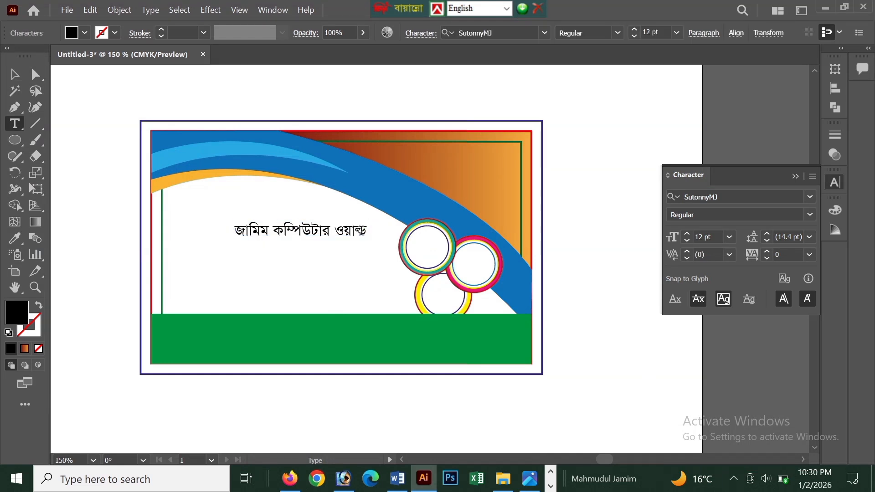
key("ctrl+alt+b")
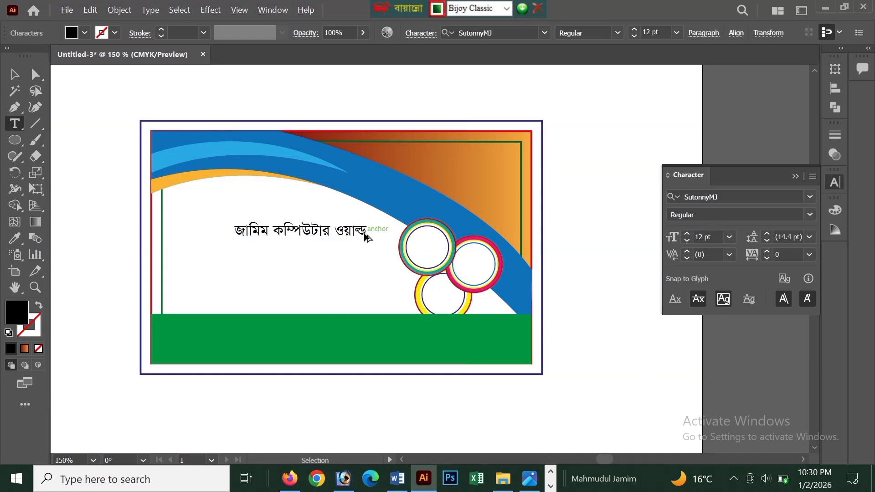
left_click(14, 74)
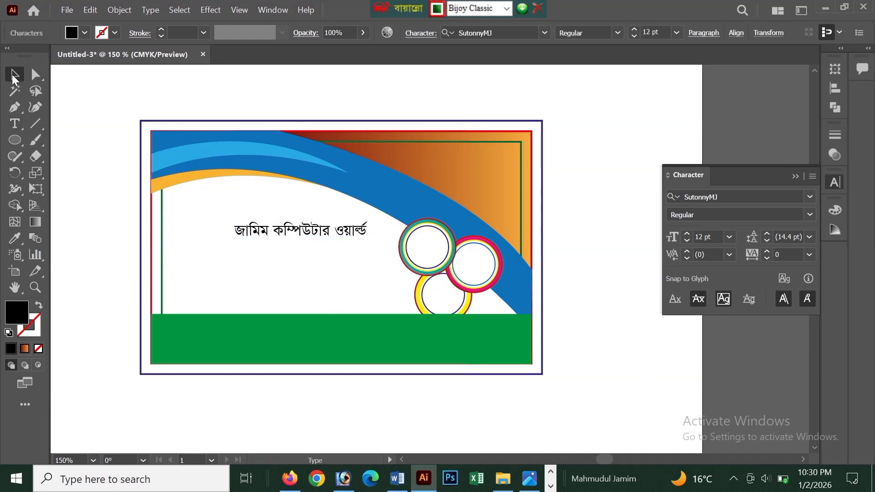
left_click_drag(368, 241, 302, 212)
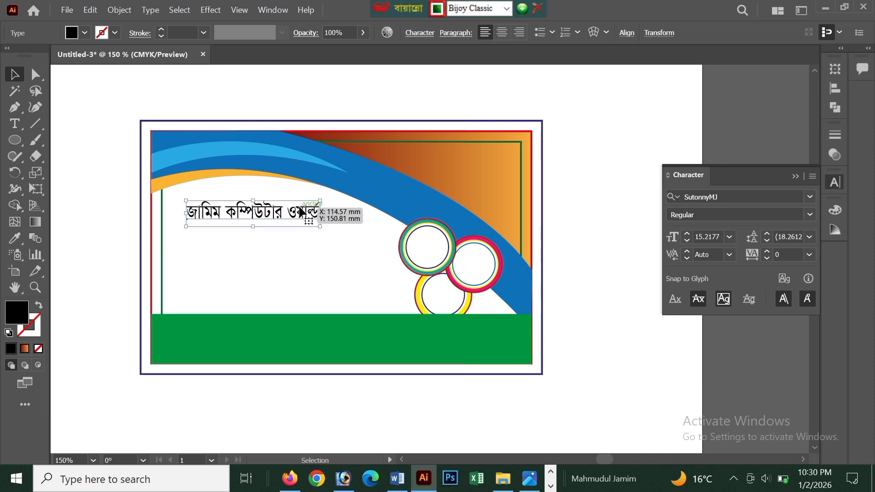
Switch to Word and cut the line প্রোপাইটার: from the document.
left_click(397, 479)
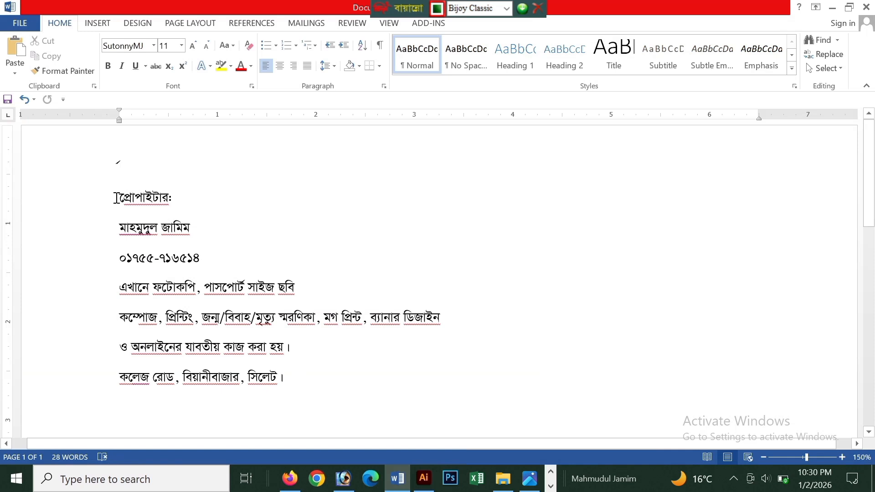
left_click_drag(115, 198, 190, 209)
key("ctrl+c")
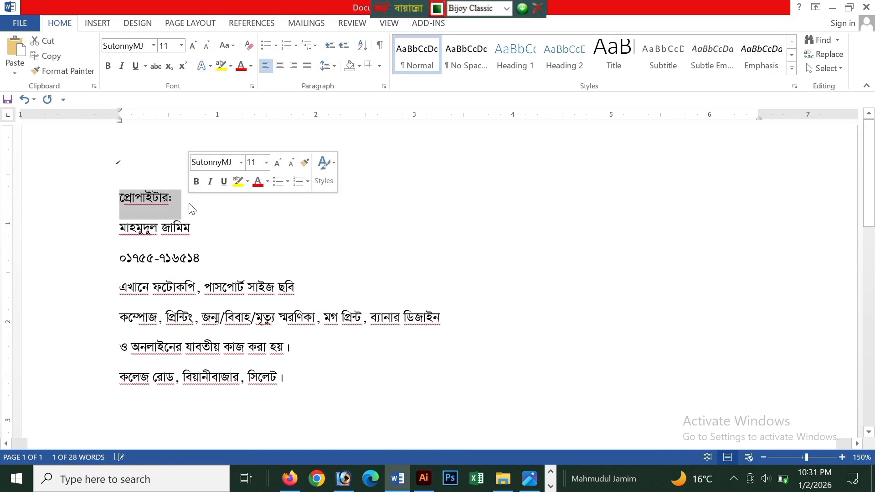
key("BackSpace")
In Illustrator, replace the text of a copy of the shop name with প্রোপাইটার: and place it on the orange gradient corner.
left_click(429, 484)
left_click_drag(258, 214, 310, 276)
key("t")
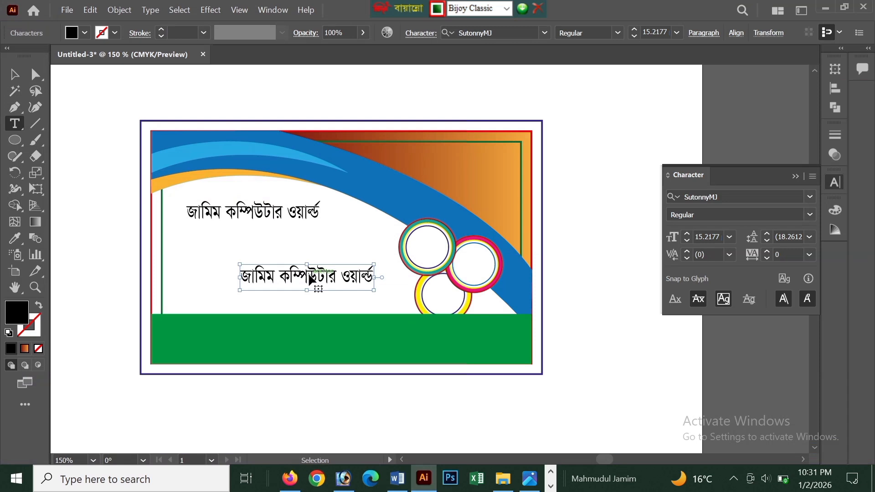
triple_click(311, 279)
key("ctrl+v")
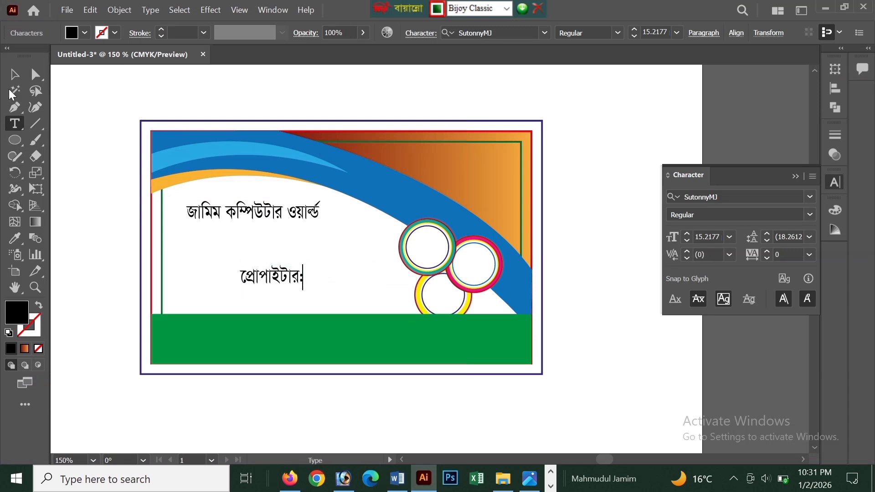
left_click(15, 75)
left_click_drag(316, 280, 500, 164)
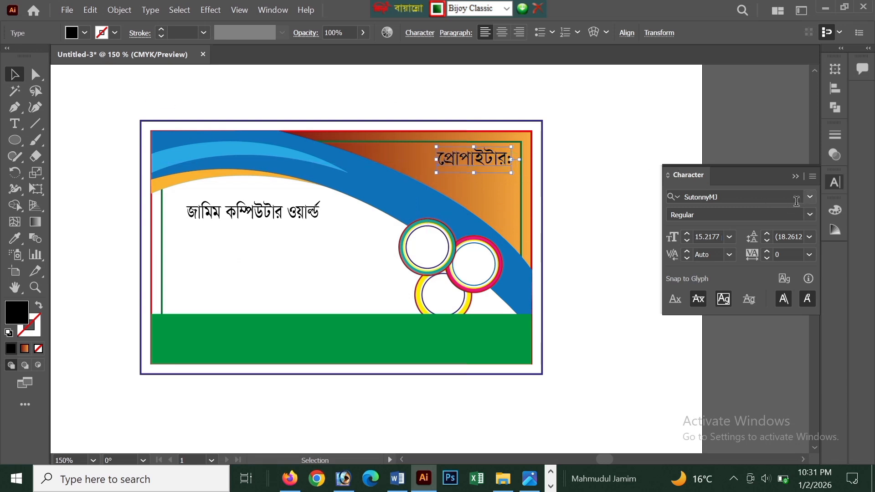
Change the fill of the প্রোপাইটার: text on the orange gradient corner to white.
left_click(301, 217)
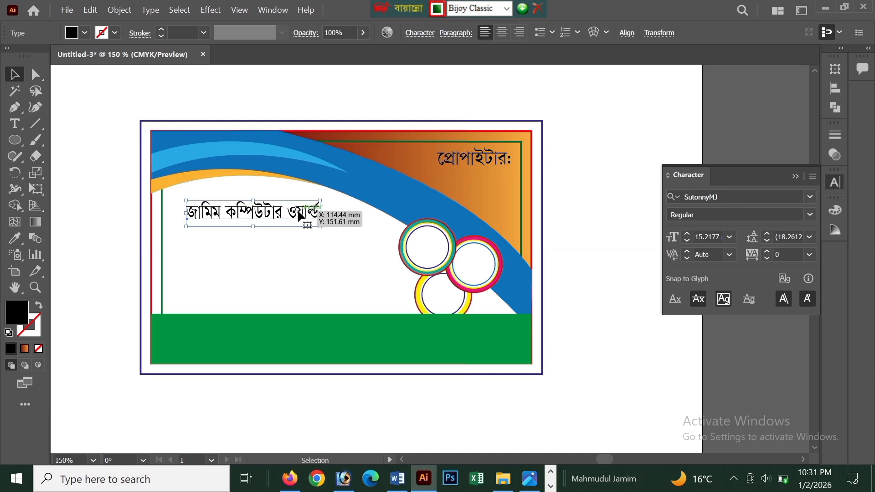
left_click(482, 165)
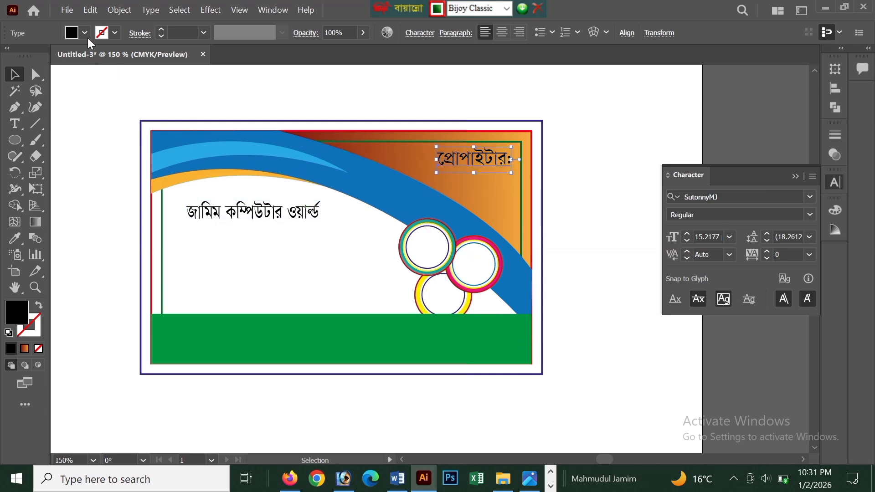
left_click(85, 33)
left_click(28, 56)
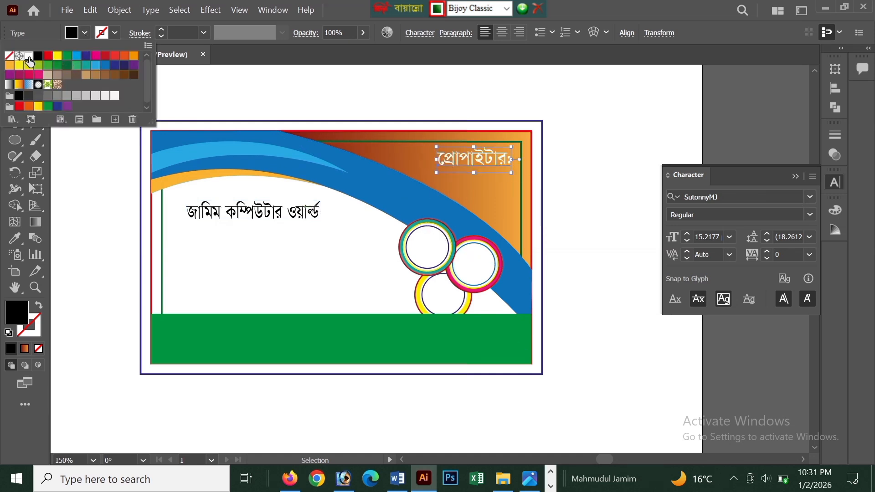
left_click(321, 94)
Duplicate the white প্রোপাইটার: label directly below itself and select the copy's text for replacement.
scroll(504, 207, "up", 1)
left_click_drag(481, 150, 480, 177)
key("t")
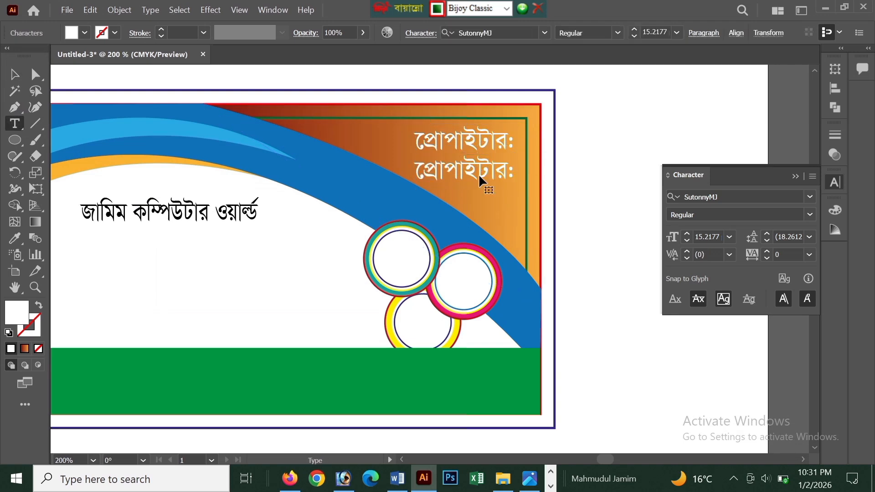
double_click(480, 179)
Switch to Word and cut the line with the proprietor's name.
left_click(397, 479)
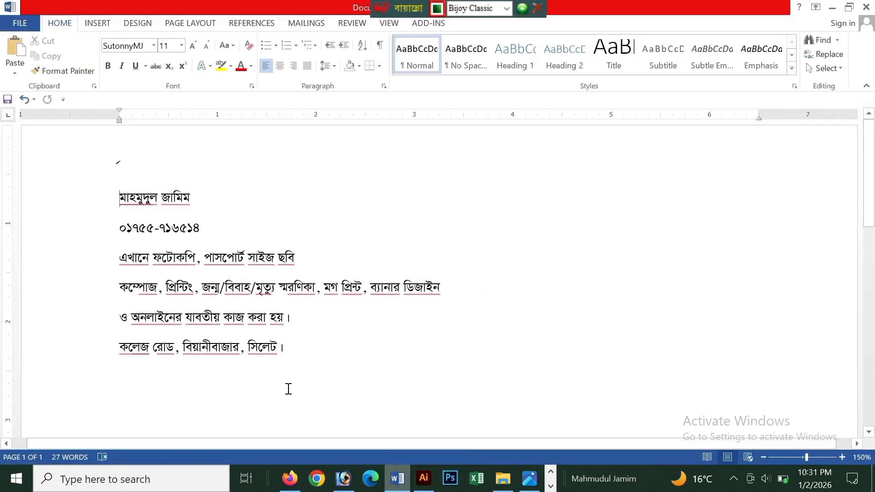
triple_click(118, 199)
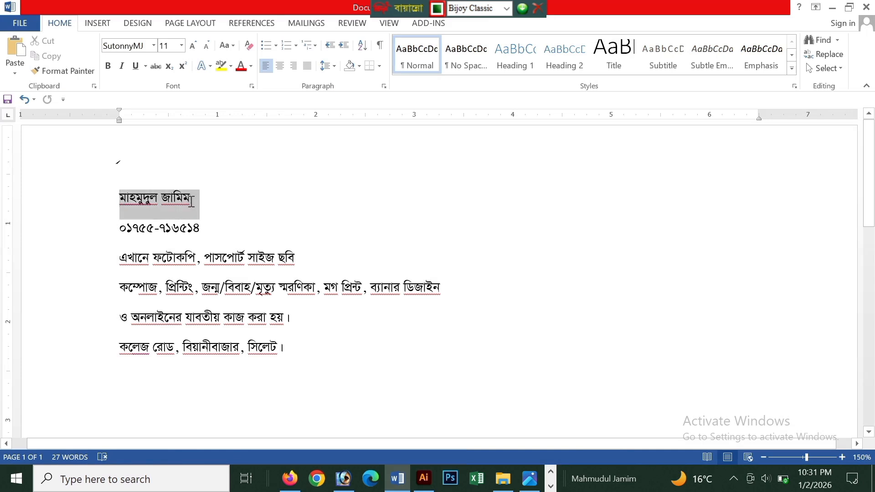
key("ctrl+x")
In Illustrator, replace the copied label's text with the proprietor's name and position it under প্রোপাইটার: inside the green border line.
left_click(423, 479)
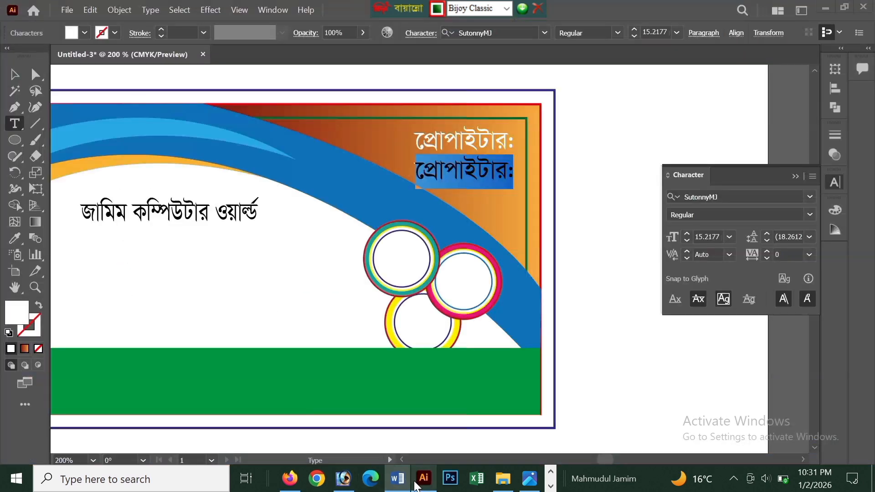
key("ctrl+v")
left_click(14, 74)
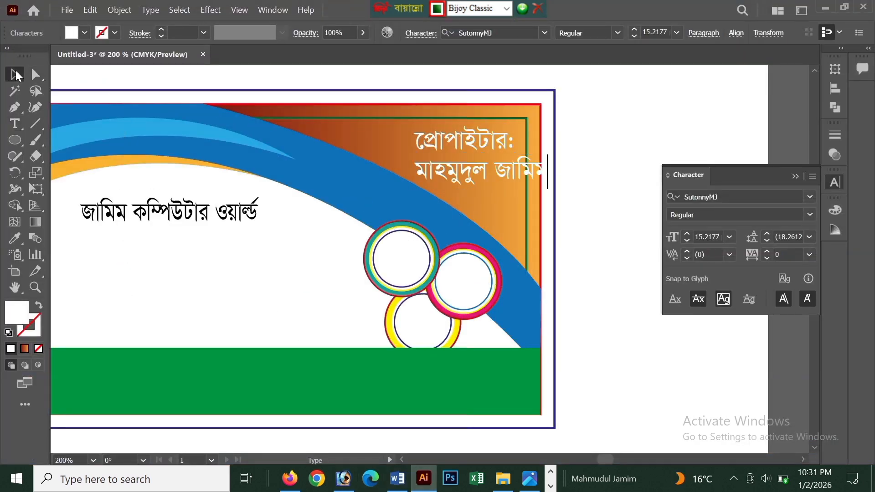
left_click(504, 184)
left_click_drag(493, 180, 467, 173)
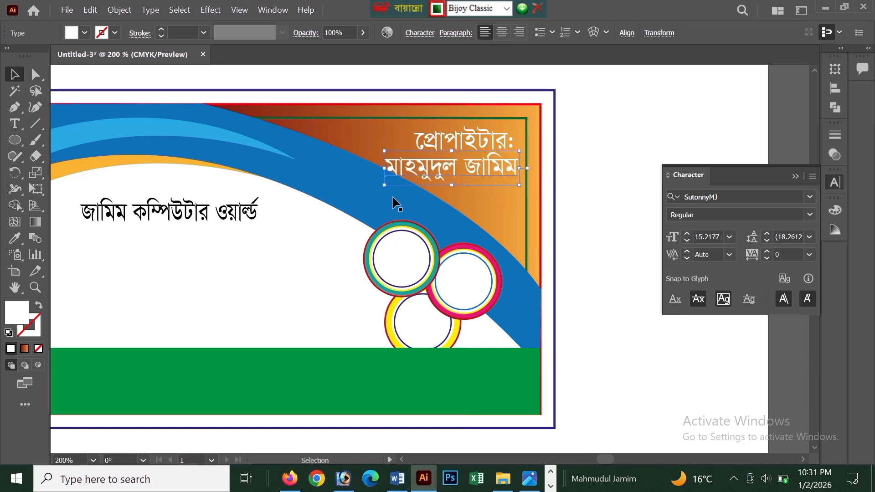
Lower the anchor at the right end of the blue curve's upper edge slightly to enlarge the orange corner.
scroll(341, 206, "down", 1)
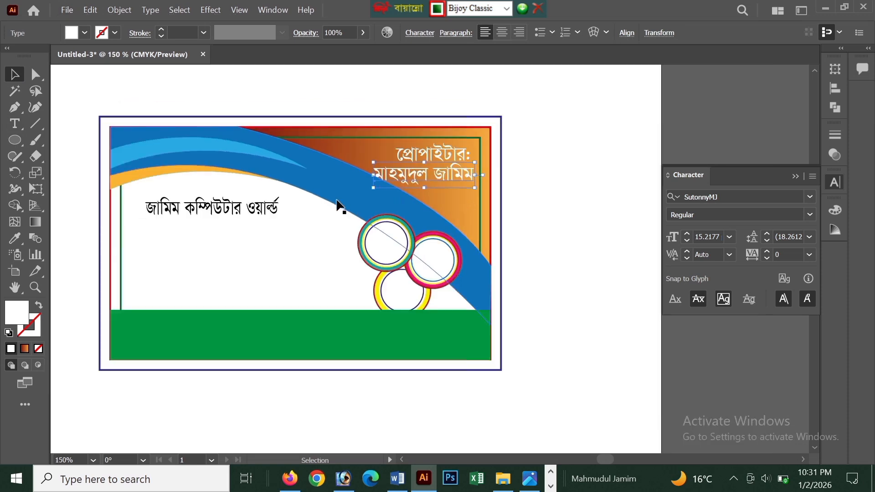
left_click(343, 192)
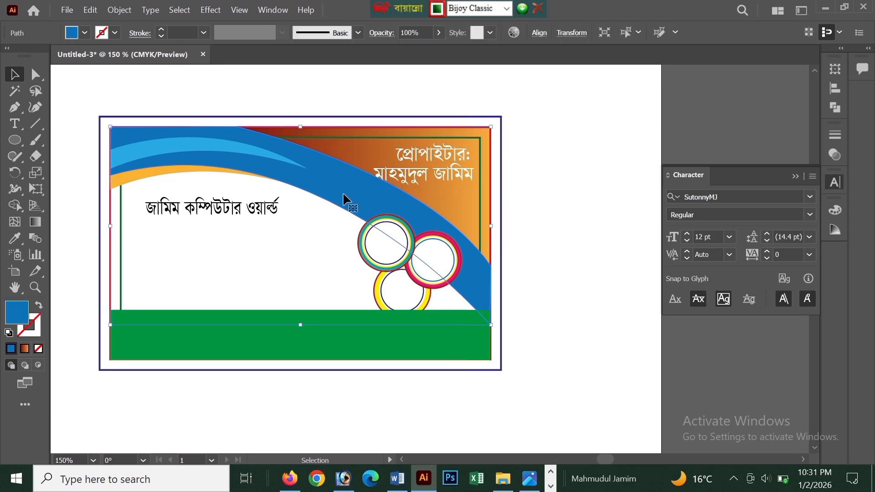
left_click_drag(300, 128, 301, 137)
key("ctrl+z")
key("a")
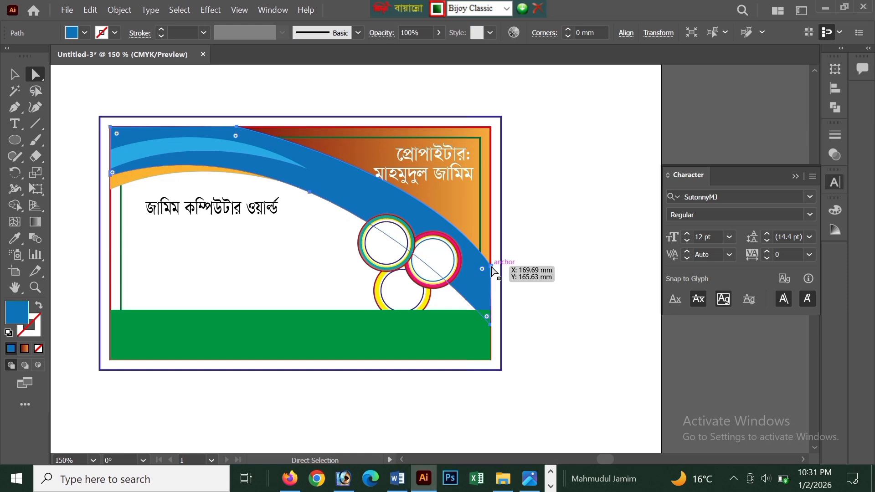
mouse_move(491, 267)
left_mouse_down()
mouse_move(493, 285)
mouse_move(492, 274)
left_mouse_up()
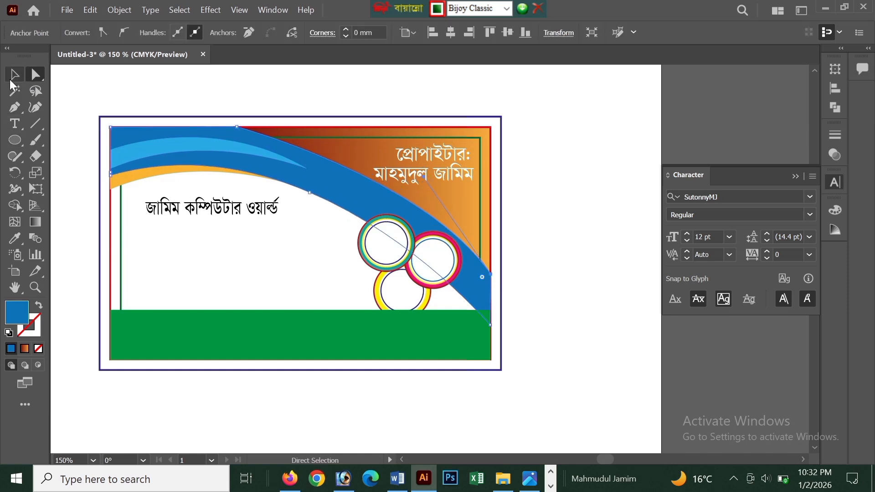
Shrink the প্রোপাইটার: label to about 13.2 pt and move it slightly up above the proprietor's name.
left_click(14, 76)
scroll(367, 151, "up", 1)
left_click(413, 160)
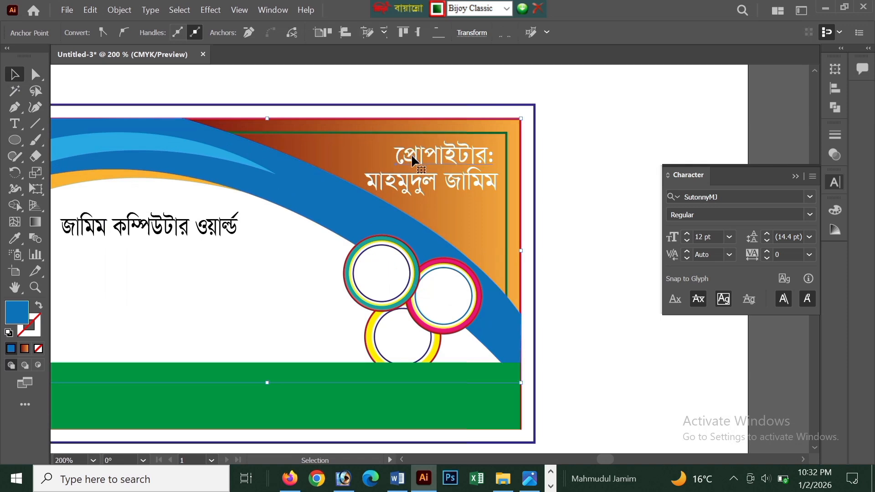
left_click(413, 160)
left_click_drag(394, 139, 407, 145)
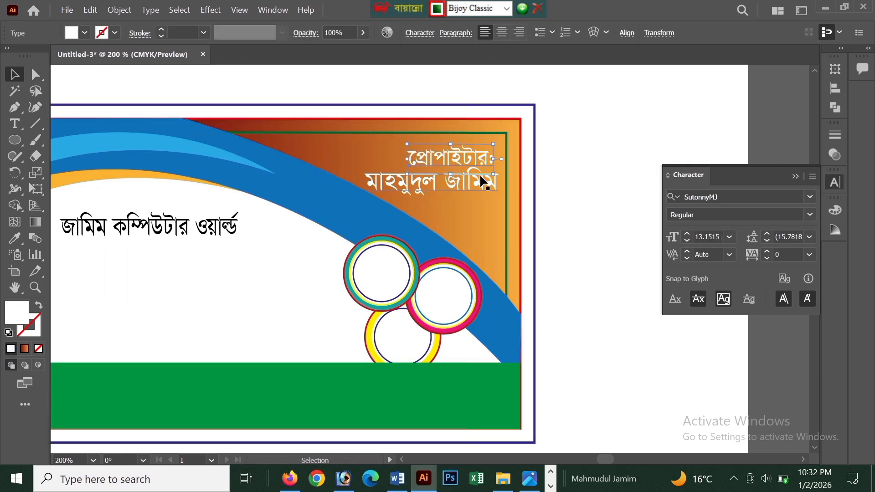
left_click_drag(459, 156, 456, 152)
Shrink the proprietor's name to about 13.5 pt and nudge it up closer to the প্রোপাইটার: label.
left_click(464, 180)
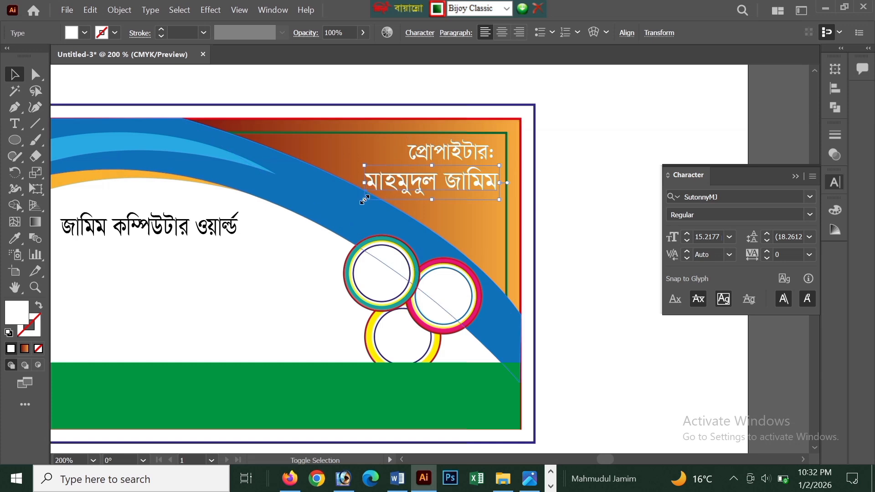
left_click_drag(365, 199, 379, 196)
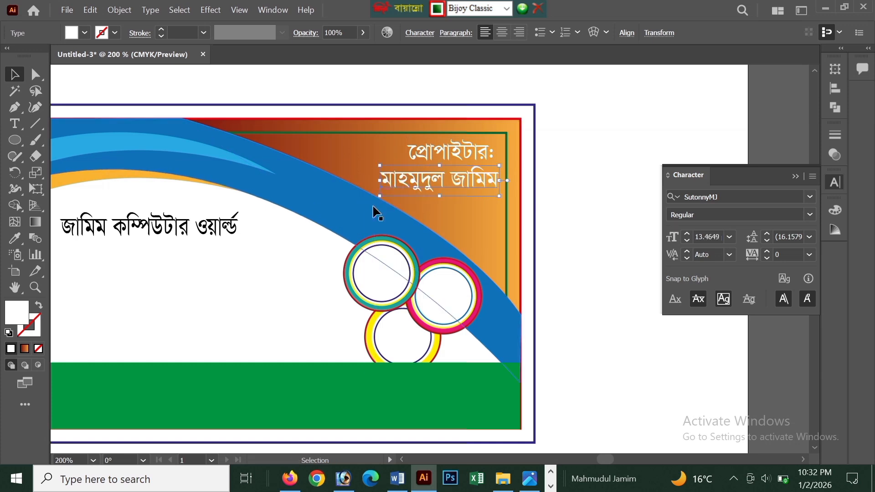
key("Up")
key("Up")
key("Up")
key("Up")
key("Up")
key("Down")
key("Down")
key("Down")
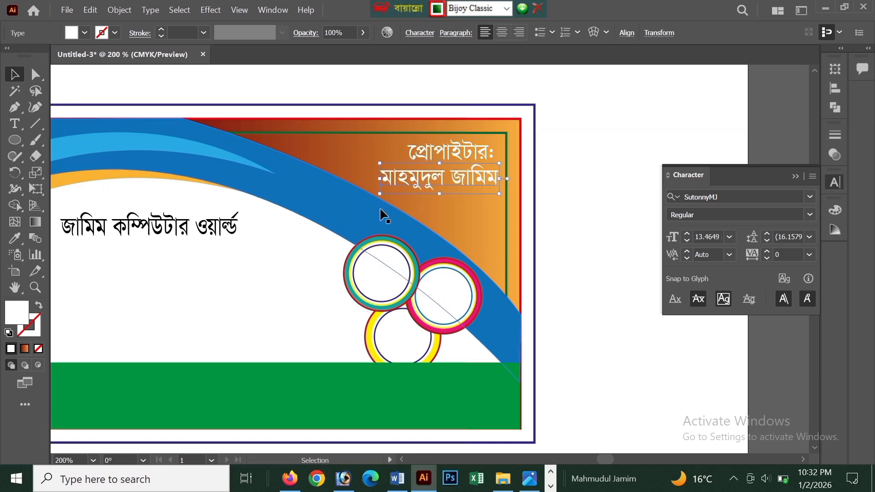
left_click(590, 205)
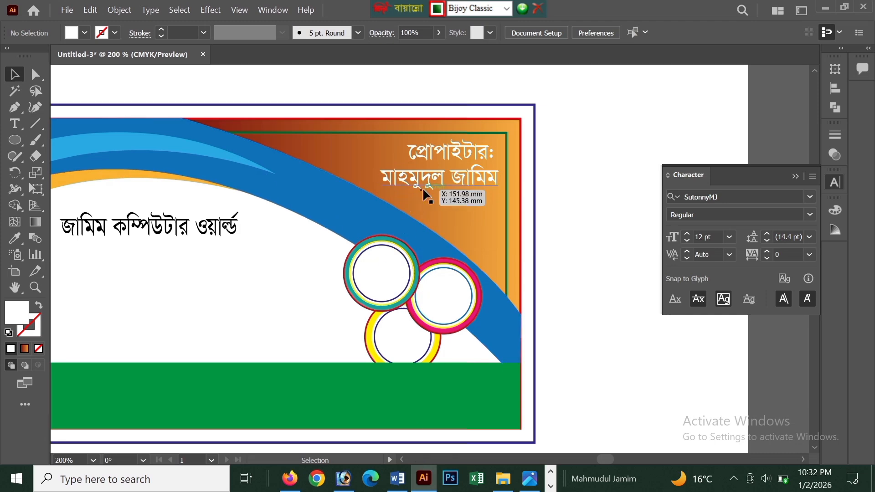
Switch to Word and cut the line with the phone number.
left_click(397, 479)
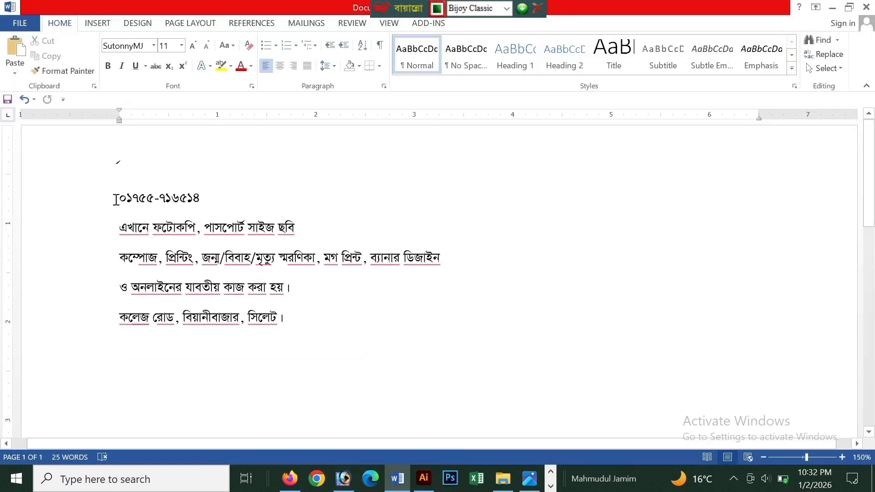
left_click_drag(115, 199, 184, 201)
key("ctrl+c")
key("Delete")
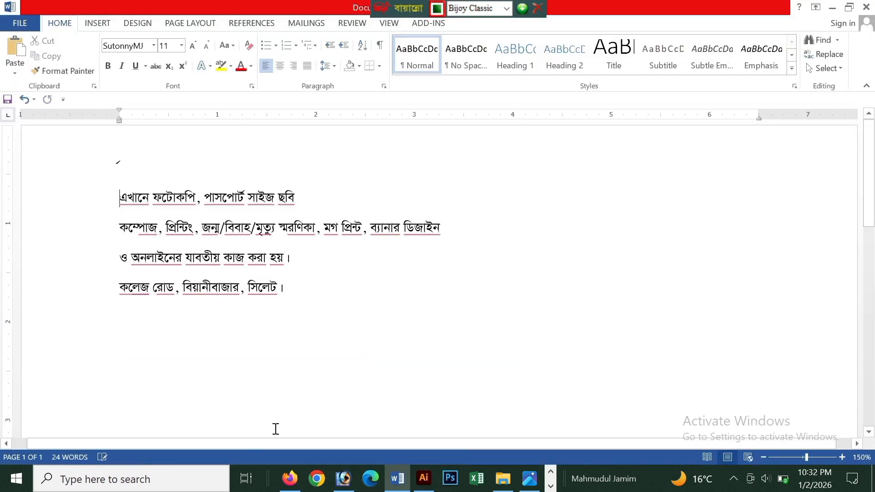
In Illustrator, duplicate the proprietor's name below itself and replace the copy's text with the phone number.
left_click(424, 478)
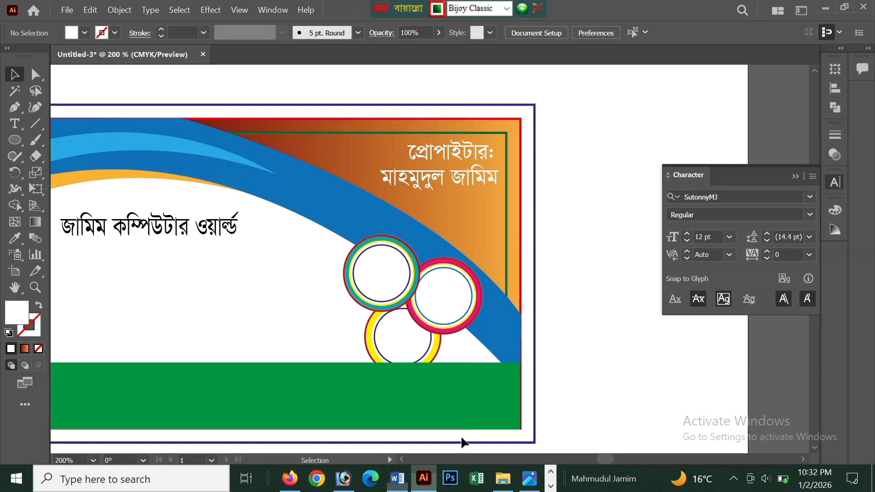
double_click(447, 179)
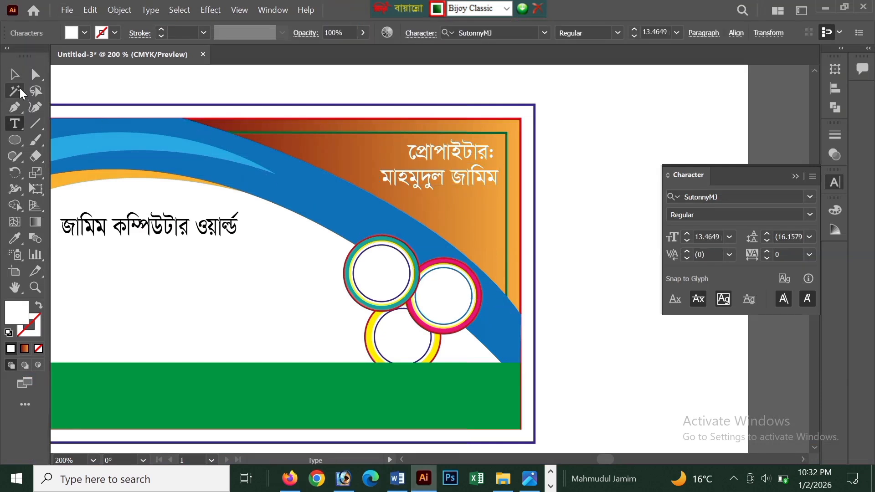
left_click(15, 74)
left_click_drag(449, 185, 447, 217)
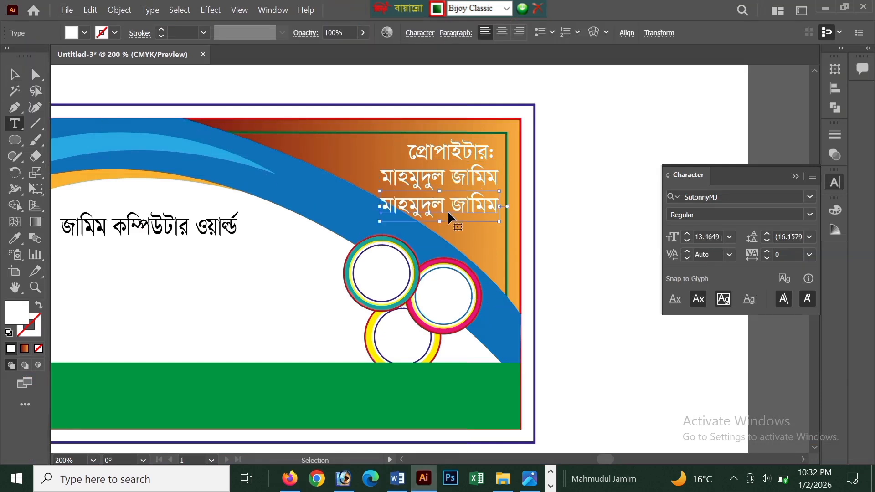
double_click(447, 210)
key("ctrl+a")
key("ctrl+v")
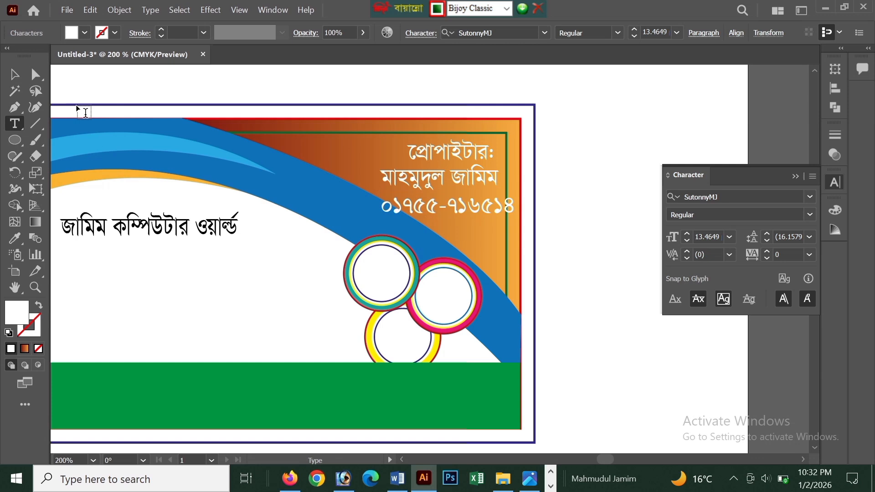
Shrink the phone number to about 10.6 pt and shift the three contact lines slightly up, with the number beneath the name.
left_click(15, 79)
left_click_drag(384, 222, 392, 221)
left_click_drag(431, 150, 423, 196)
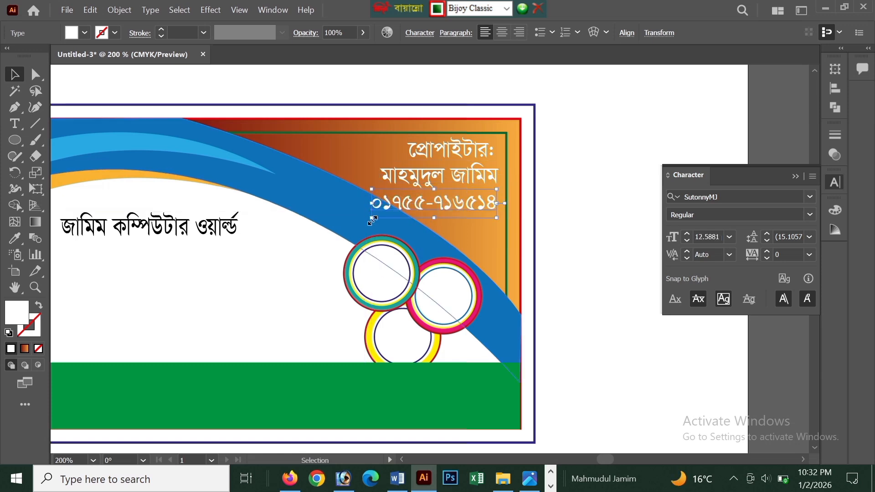
left_click_drag(372, 221, 393, 215)
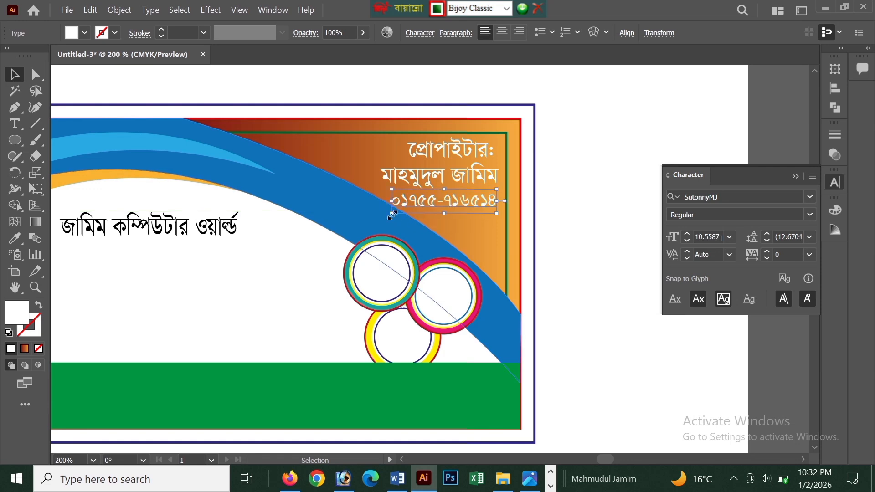
left_click(551, 219)
Switch to Word and cut the line এখানে ফটোকপি, পাসপোর্ট সাইজ ছবি from the document.
scroll(551, 219, "down", 1)
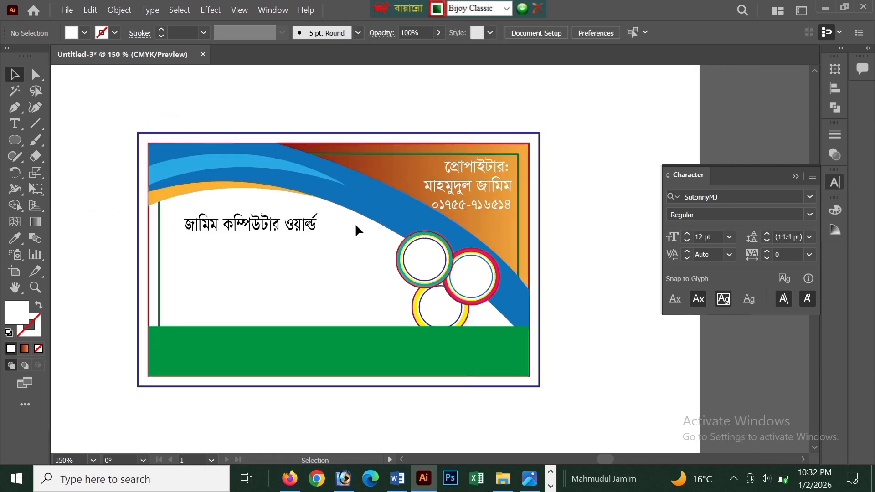
left_click_drag(333, 216, 267, 240)
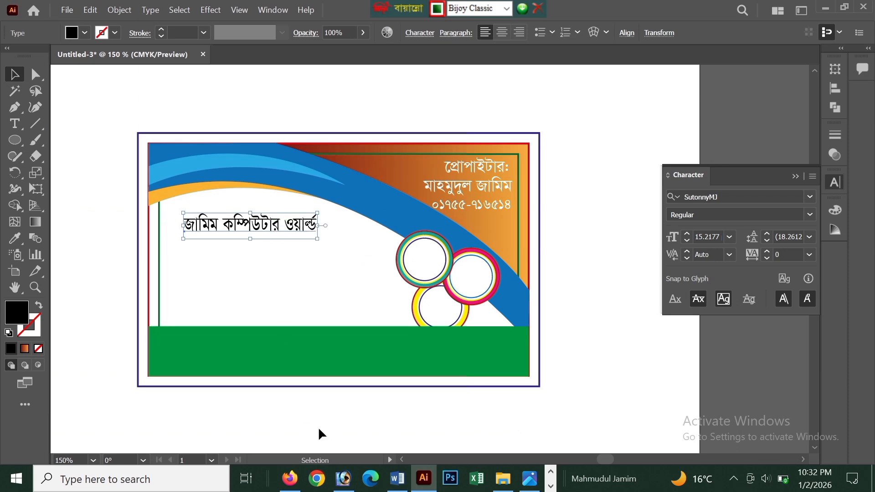
left_click(397, 478)
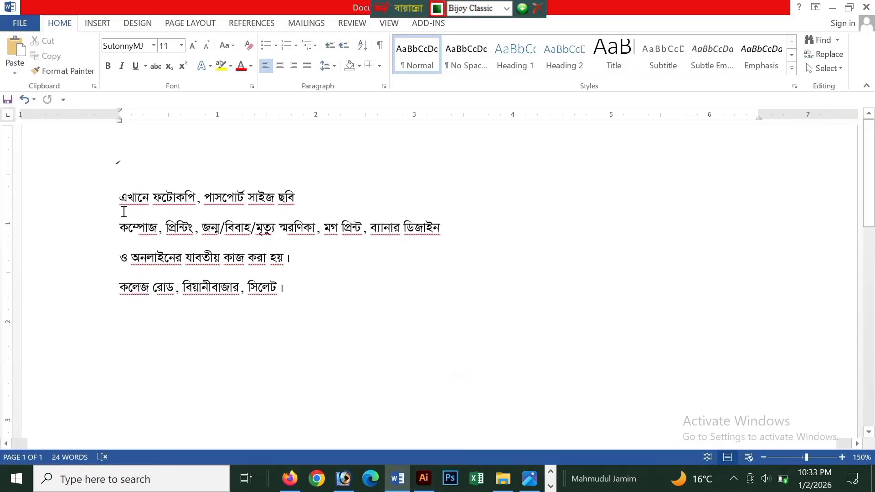
left_click_drag(122, 199, 294, 215)
key("ctrl+c")
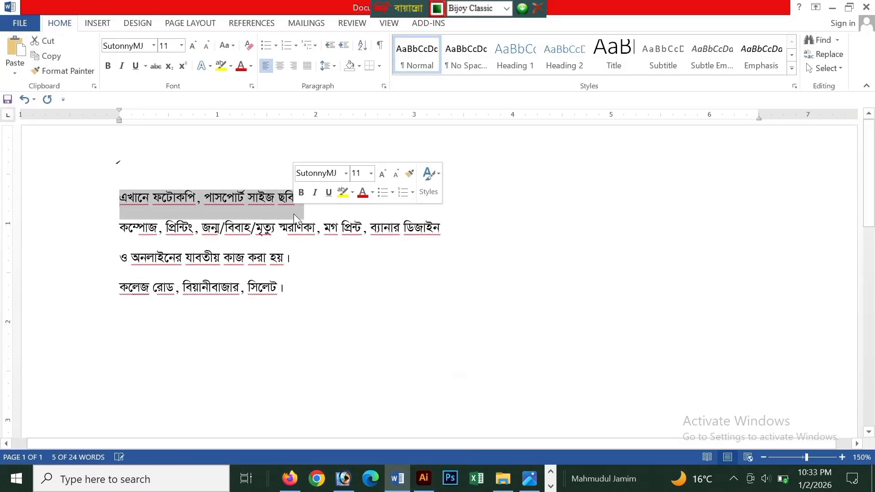
key("Delete")
In Illustrator, duplicate the shop name below itself and replace the copy's text with এখানে ফটোকপি, পাসপোর্ট সাইজ ছবি.
left_click(423, 479)
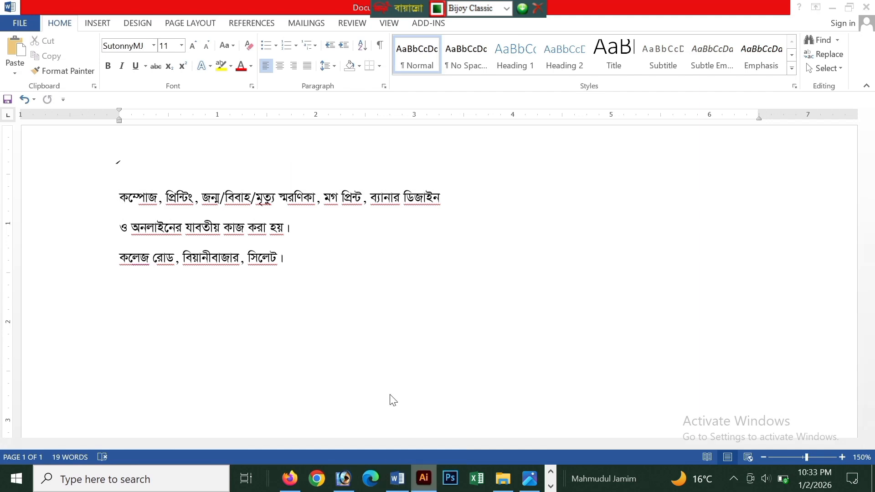
left_click_drag(258, 225, 258, 253)
triple_click(259, 255)
key("ctrl+v")
key("Escape")
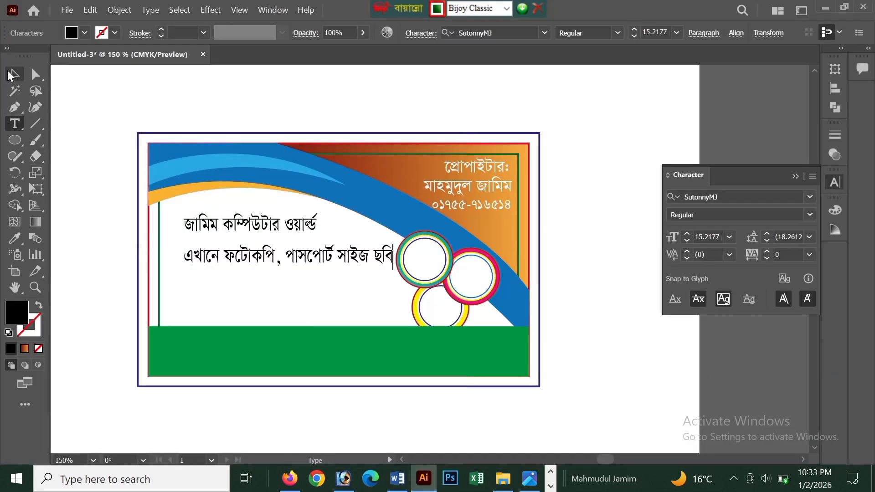
Adjust the photocopy services line's size and position beneath the shop name, and duplicate it just below.
left_click_drag(336, 261, 325, 260)
left_click_drag(381, 258, 388, 258)
left_click_drag(327, 265, 328, 294)
Switch to Word and cut the line কম্পোজ, প্রিন্টিং, জন্ম/বিবাহ/মৃত্যু স্মরণিকা, মগ প্রিন্ট, ব্যানার ডিজাইন.
left_click(396, 477)
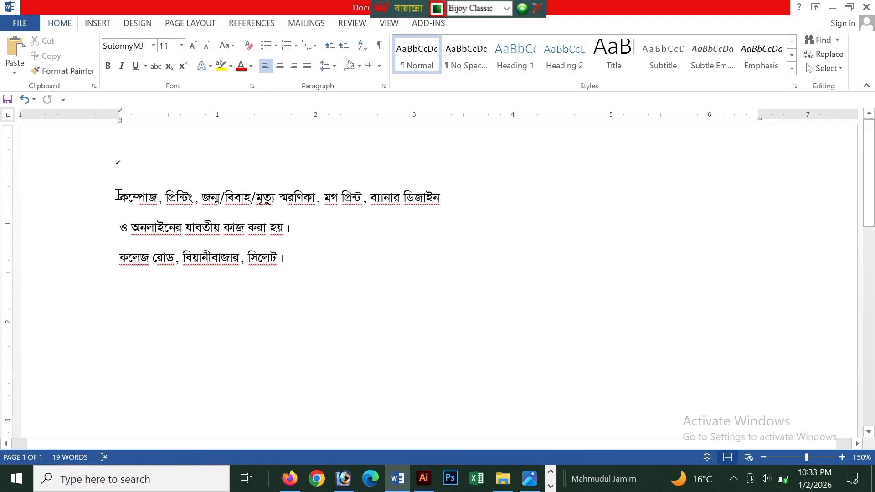
left_click_drag(118, 195, 441, 209)
key("ctrl+c")
key("Delete")
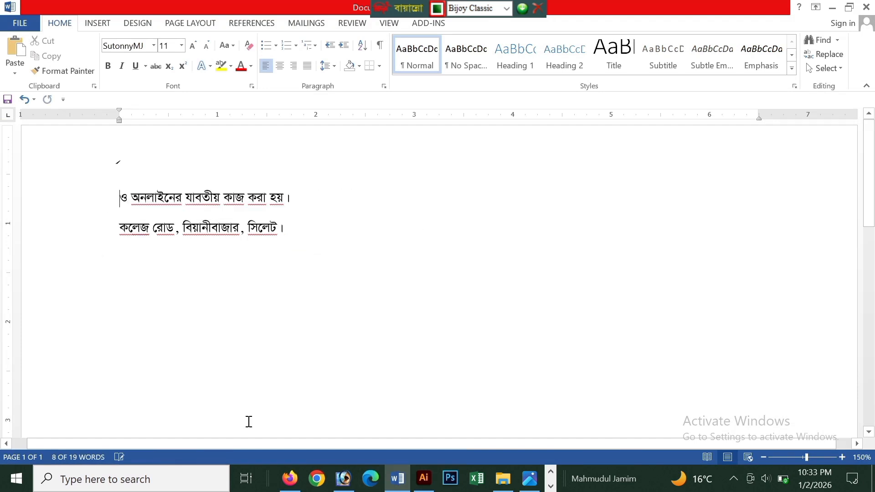
In Illustrator, replace the lower copy's text with কম্পোজ, প্রিন্টিং, জন্ম/বিবাহ/মৃত্যু স্মরণিকা, মগ প্রিন্ট, ব্যানার ডিজাইন and shrink it to end before the badges.
left_click(424, 479)
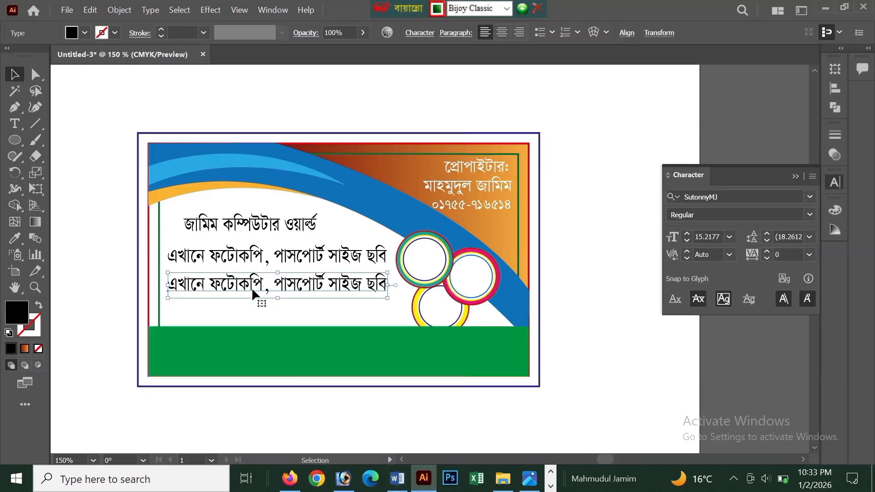
left_click(252, 288)
key("ctrl+a")
key("ctrl+v")
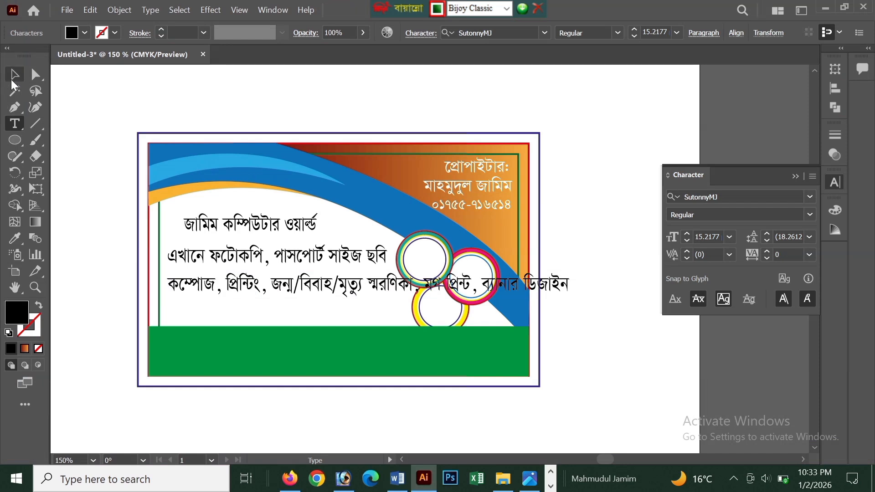
left_click(15, 75)
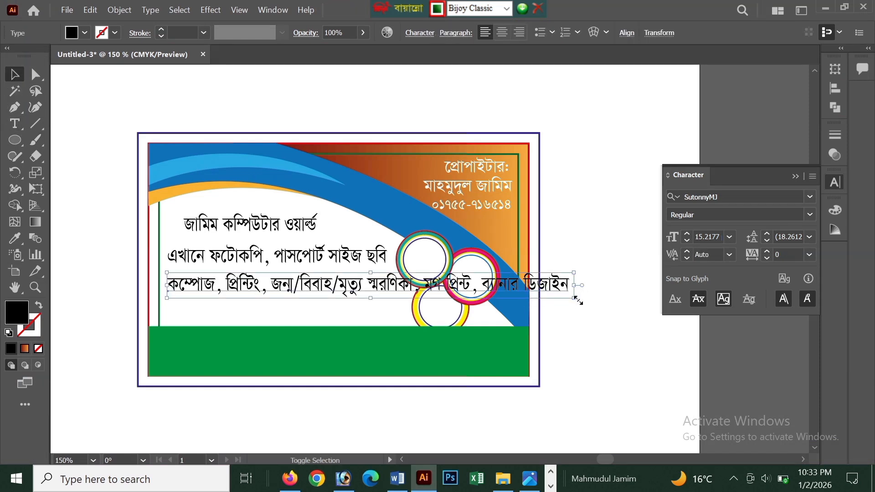
left_click_drag(575, 300, 395, 300)
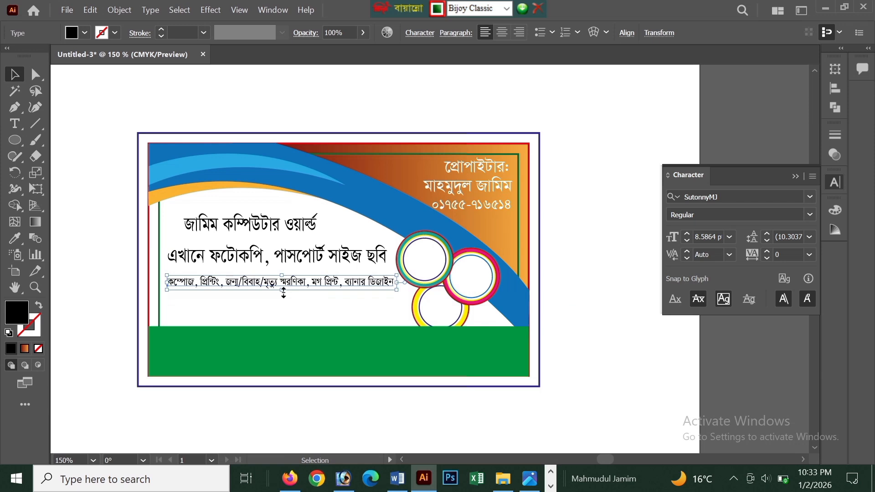
left_click_drag(284, 293, 281, 289)
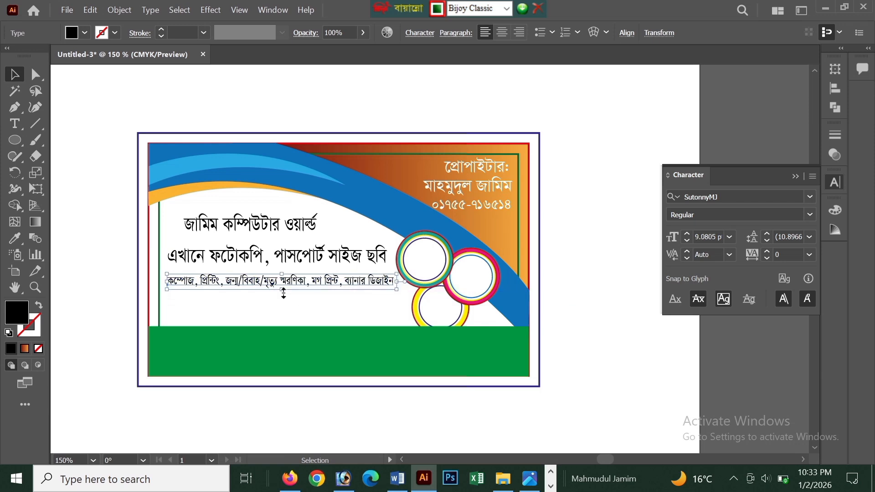
Switch to Word and cut the line ও অনলাইনের যাবতীয় কাজ করা হয়।.
left_click(398, 480)
left_click_drag(117, 201, 289, 205)
key("ctrl+x")
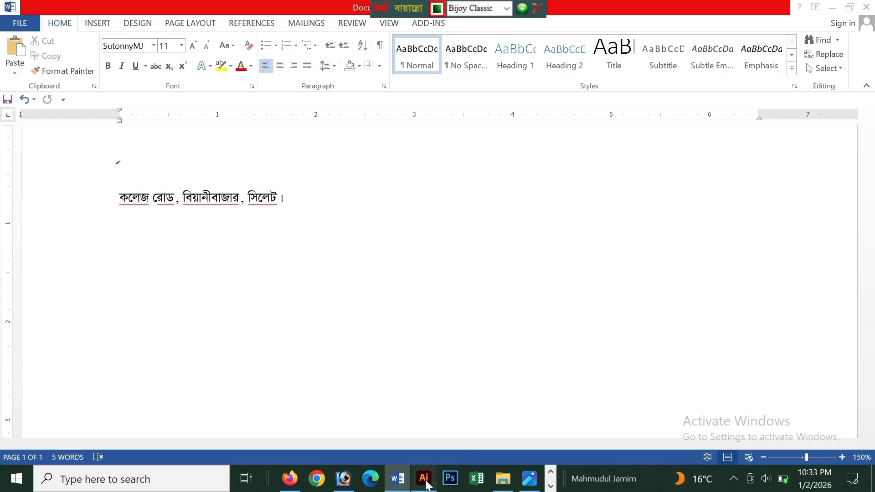
In Illustrator, duplicate the compose and printing line below itself and replace the copy's text with ও অনলাইনের যাবতীয় কাজ করা হয়।.
left_click(424, 479)
left_click_drag(213, 287, 213, 313, "alt")
key("t")
left_click(223, 306)
key("ctrl+a")
key("ctrl+v")
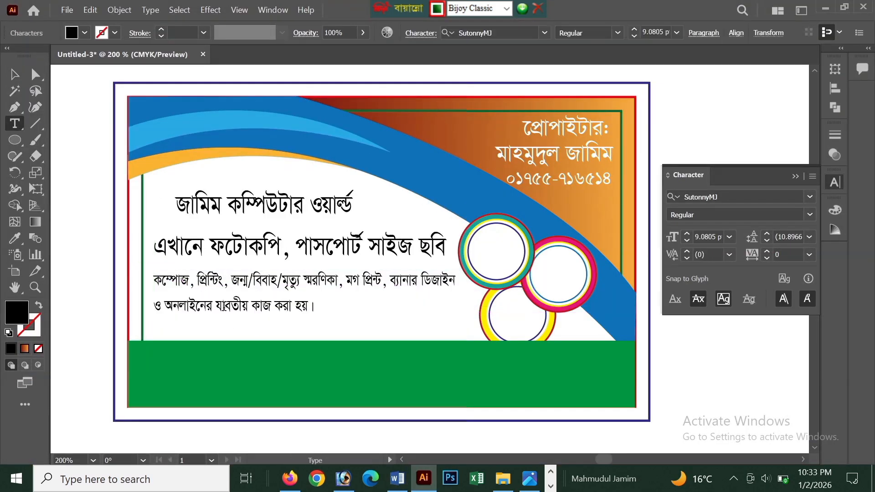
Enlarge the online services line to about 13.4 pt and lower it to just above the green band.
left_click(13, 76)
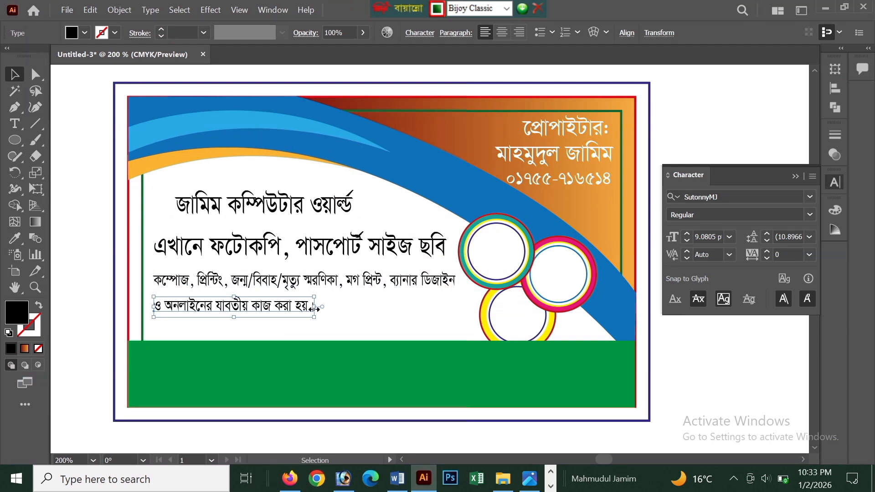
left_click_drag(316, 308, 415, 325)
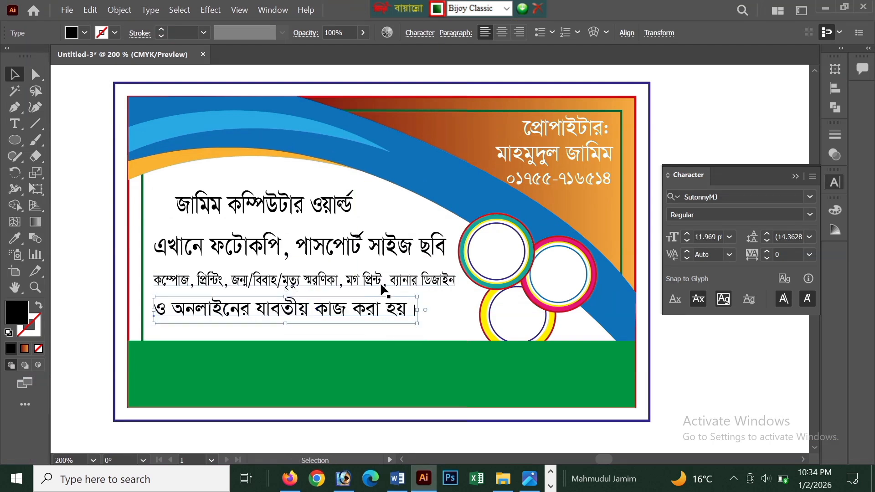
scroll(380, 283, "down", 1)
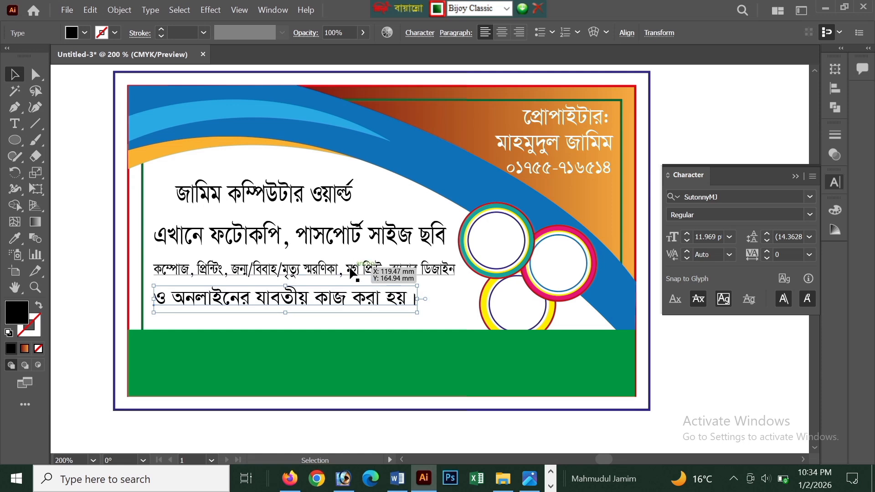
left_click_drag(342, 283, 287, 297)
left_click(277, 296)
left_click(285, 311)
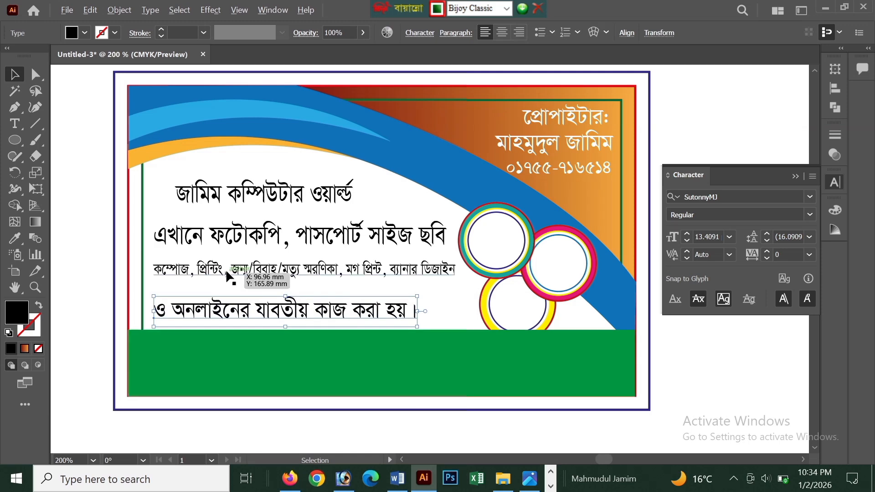
Break the compose and printing text onto a second line before মগ প্রিন্ট.
scroll(226, 273, "up", 1)
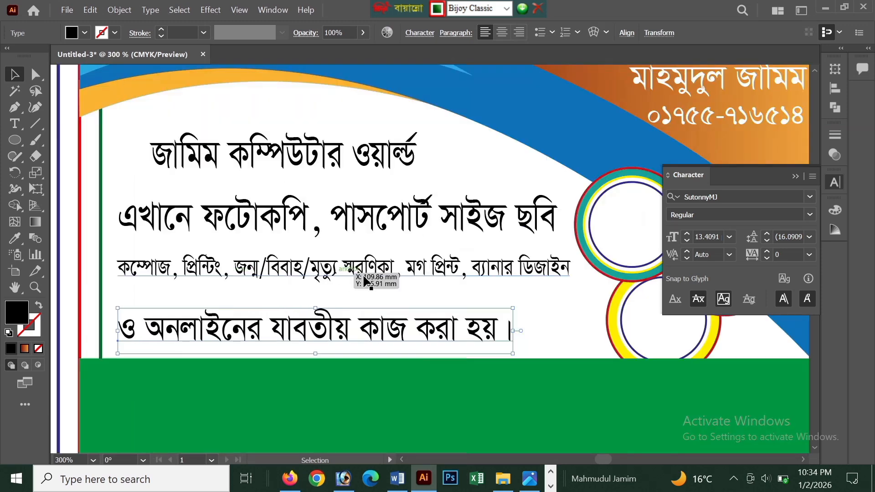
key("t")
left_click(404, 273)
key("Return")
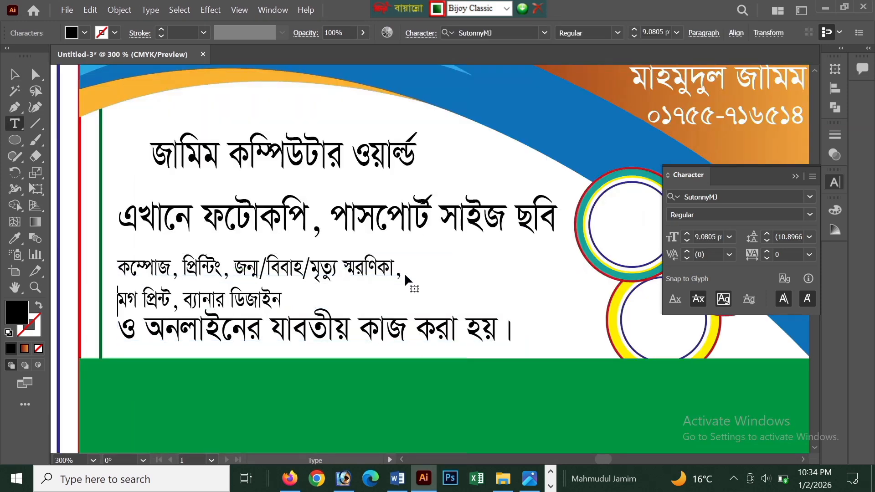
left_click(14, 74)
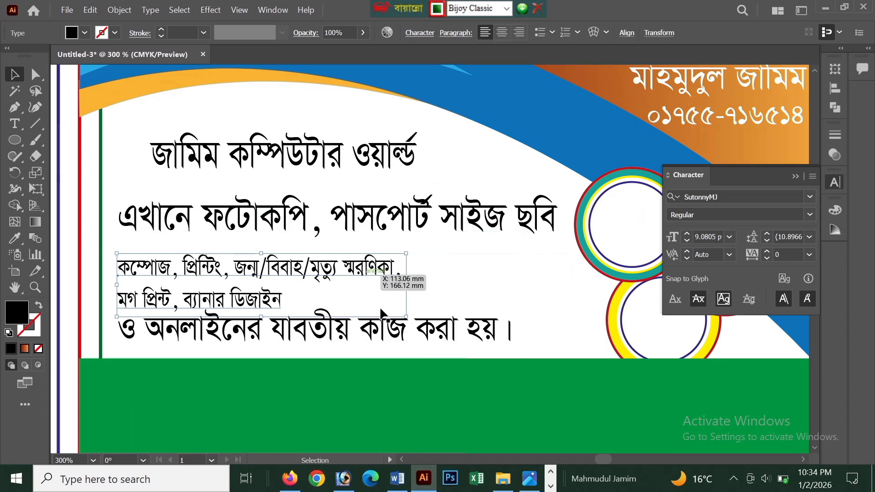
Widen the two-line compose and printing text to match the online services line and heighten it to about 10.2 pt.
left_click_drag(406, 286, 501, 285)
mouse_move(504, 253)
left_mouse_down()
mouse_move(521, 249)
mouse_move(513, 251)
left_mouse_up()
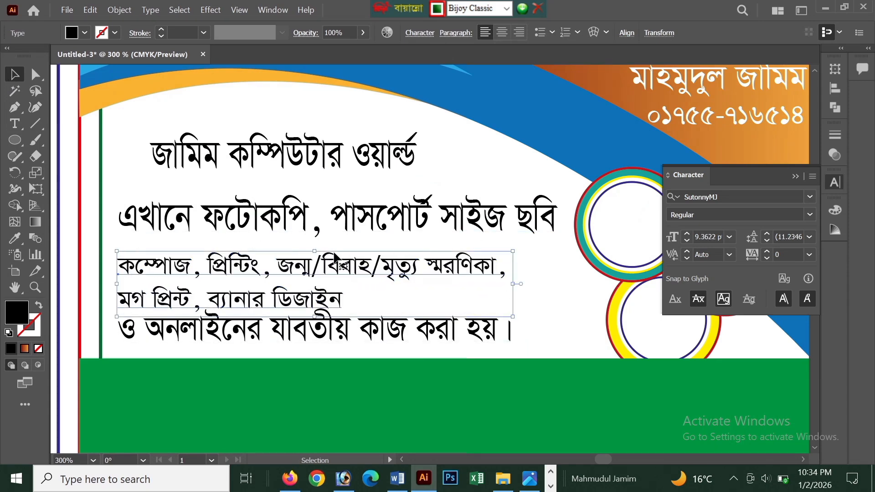
left_click_drag(321, 252, 321, 246)
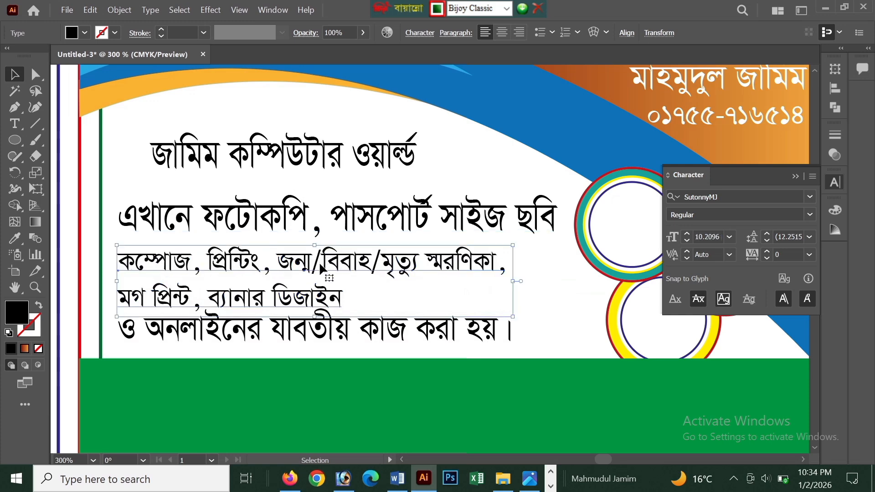
Duplicate the online services line onto the middle of the green band.
left_click_drag(310, 330, 398, 383)
key("ctrl+minus")
left_click(390, 353)
left_click(400, 380)
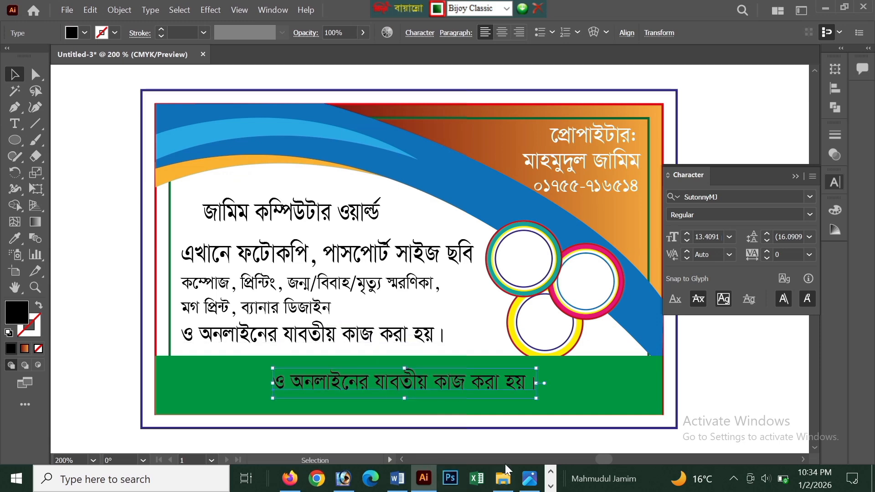
Copy the shop's address line from Word and paste it over the green band's text in Illustrator.
mouse_move(424, 483)
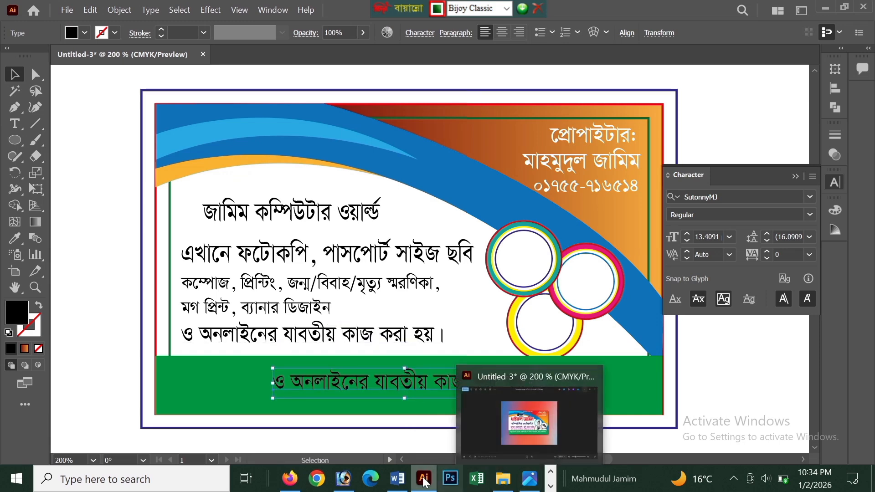
left_click(397, 478)
left_click_drag(114, 203, 293, 204)
key("ctrl+c")
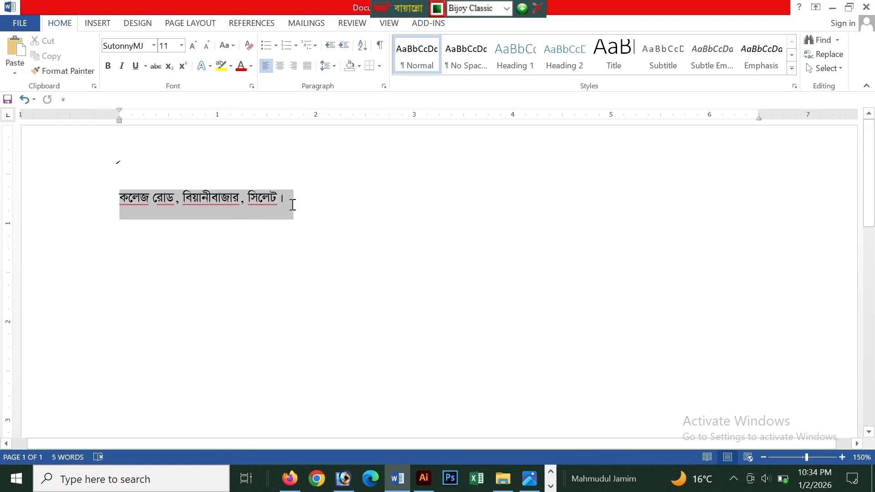
left_click(424, 479)
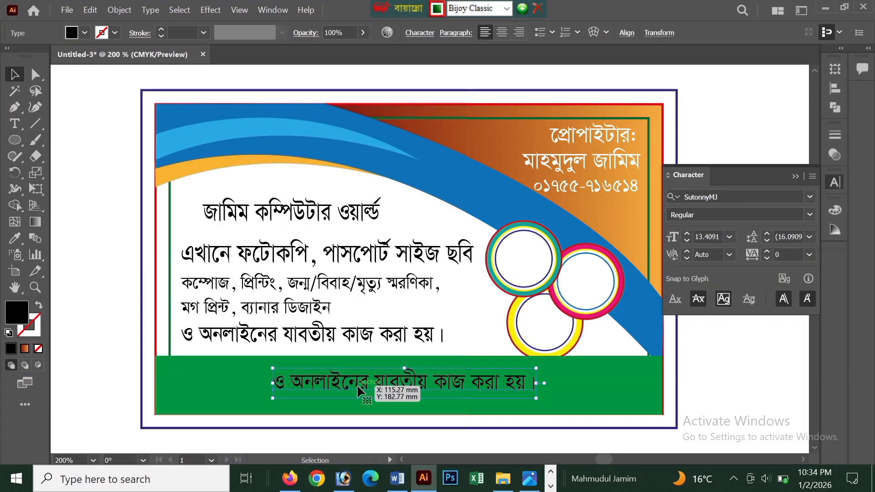
triple_click(358, 385)
key("ctrl+v")
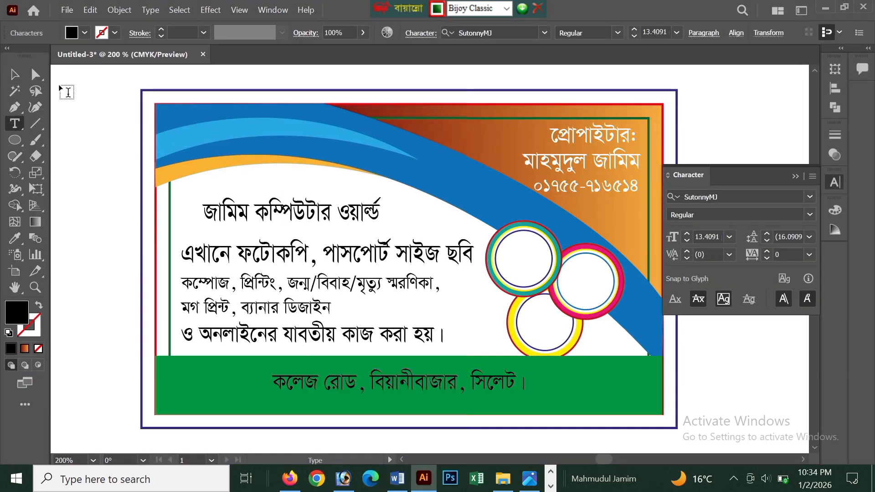
Enlarge the address line to about 21.2 pt and centre it horizontally with the green band.
left_click(15, 74)
left_click_drag(532, 399, 605, 408)
left_click_drag(542, 387, 631, 398)
left_click(631, 399, "shift")
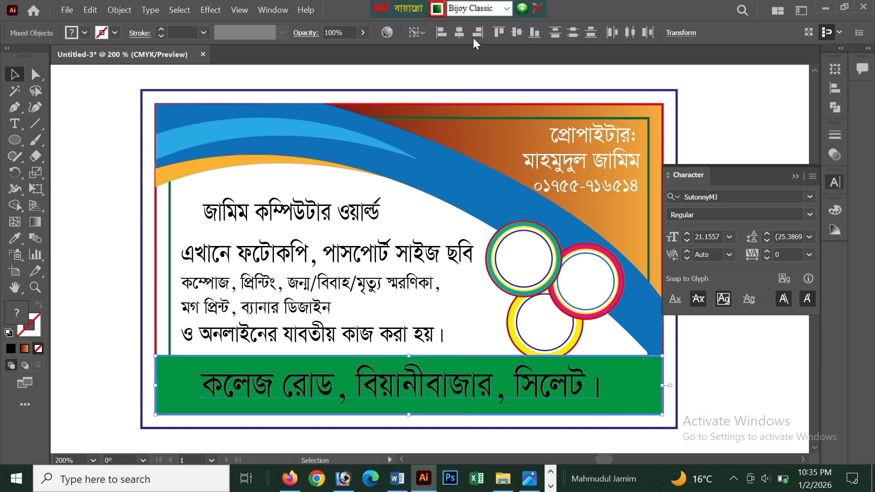
left_click(459, 32)
left_click(120, 271)
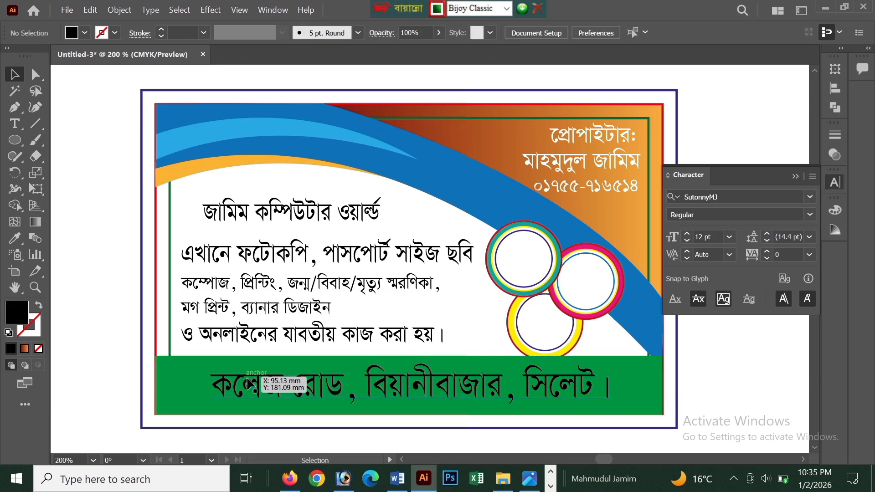
Fill the address line on the green band with white.
left_click(249, 385)
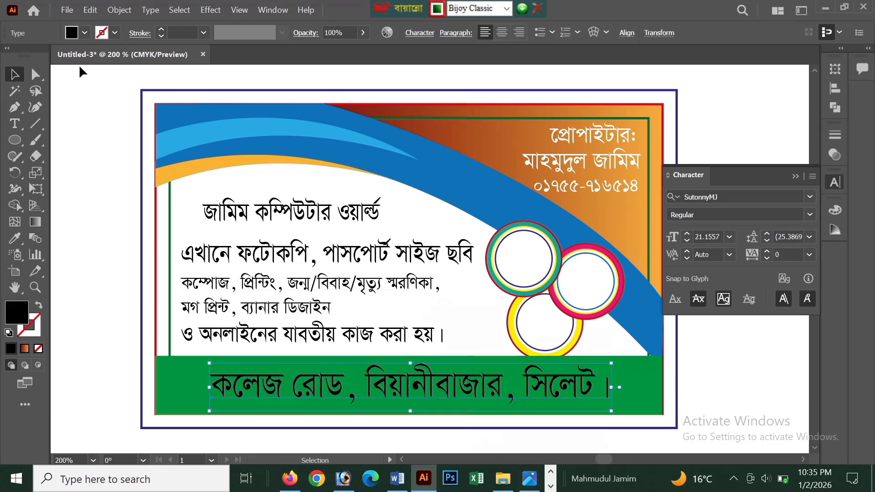
left_click(84, 33)
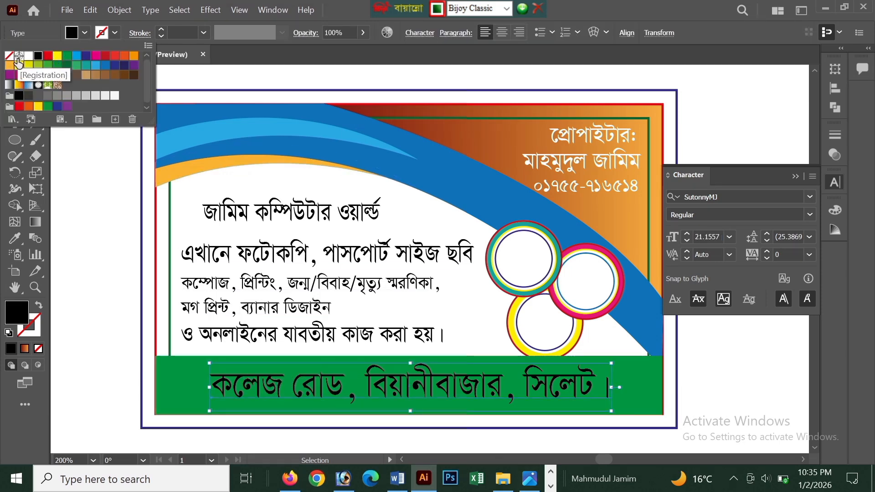
left_click(30, 63)
left_click(135, 236)
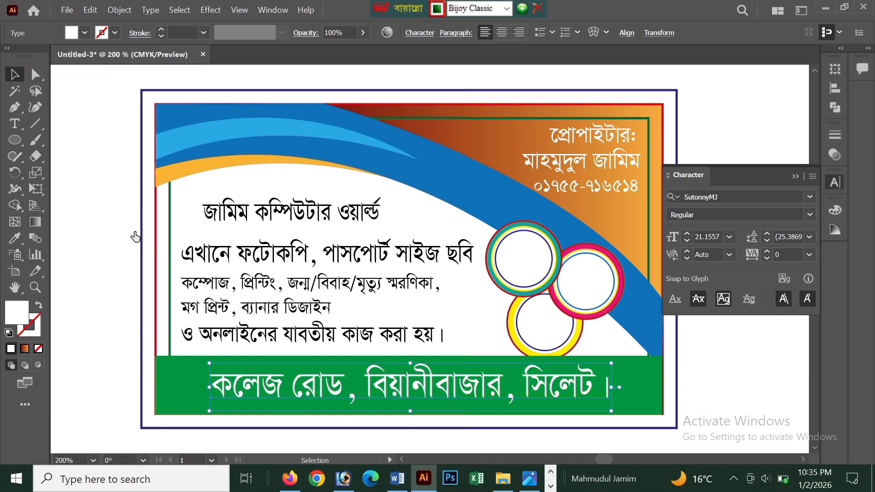
Fill the online services line with dark magenta and stretch it slightly wider.
left_click(297, 335)
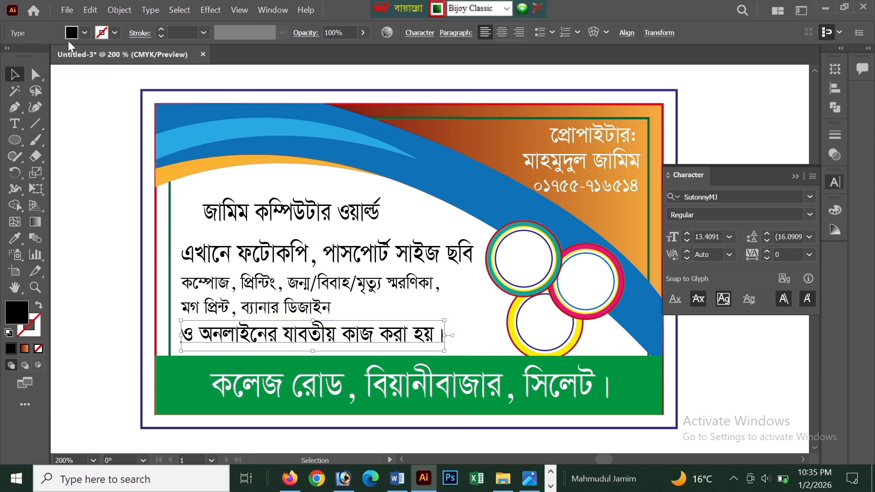
left_click(84, 33)
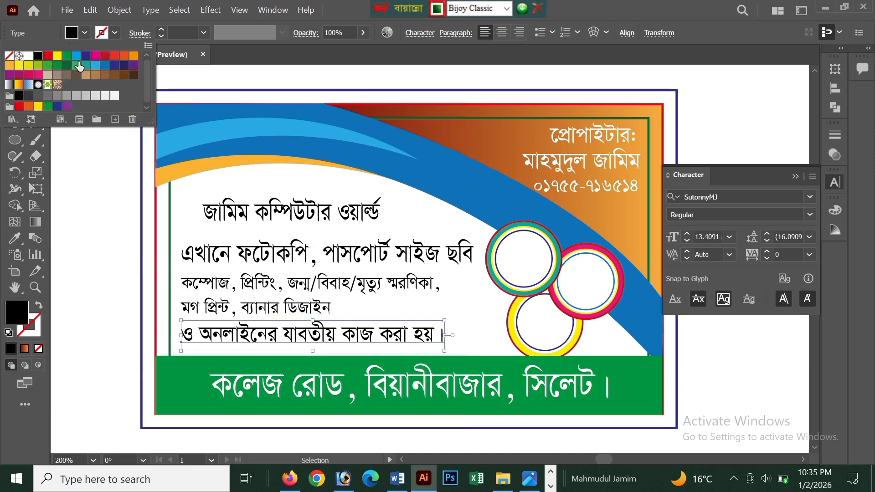
left_click(18, 75)
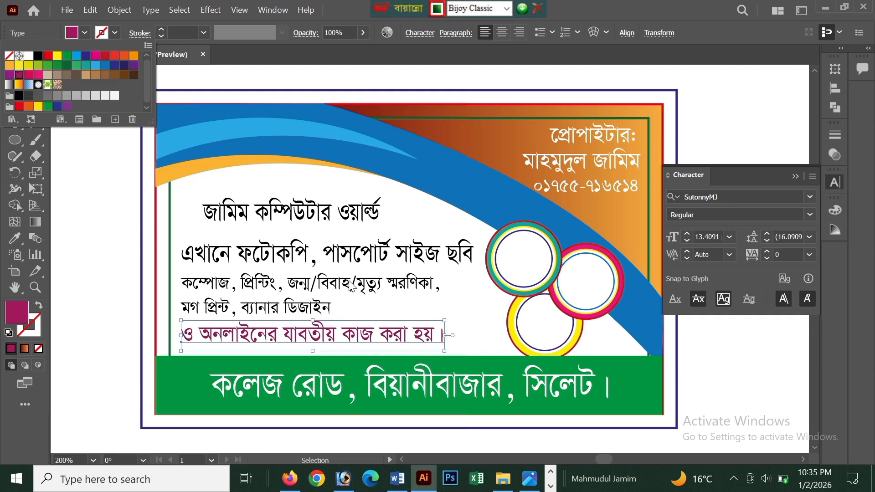
left_click(438, 332)
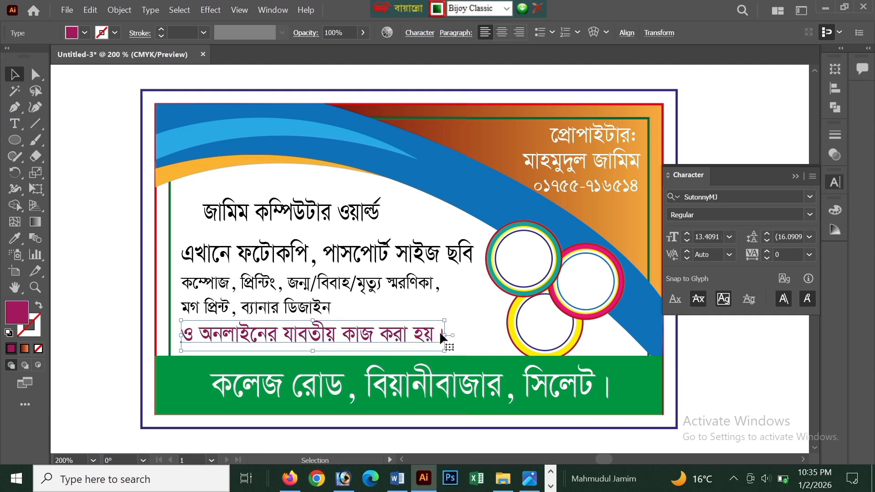
left_click_drag(441, 334, 460, 335)
Try dark blue fills on the two-line compose and printing text, and settle on purple.
left_click(380, 285)
left_click(85, 34)
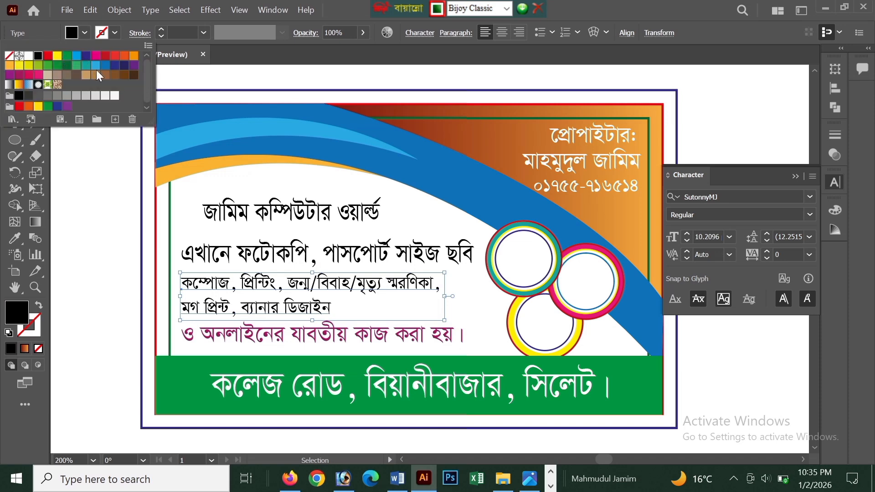
left_click(125, 65)
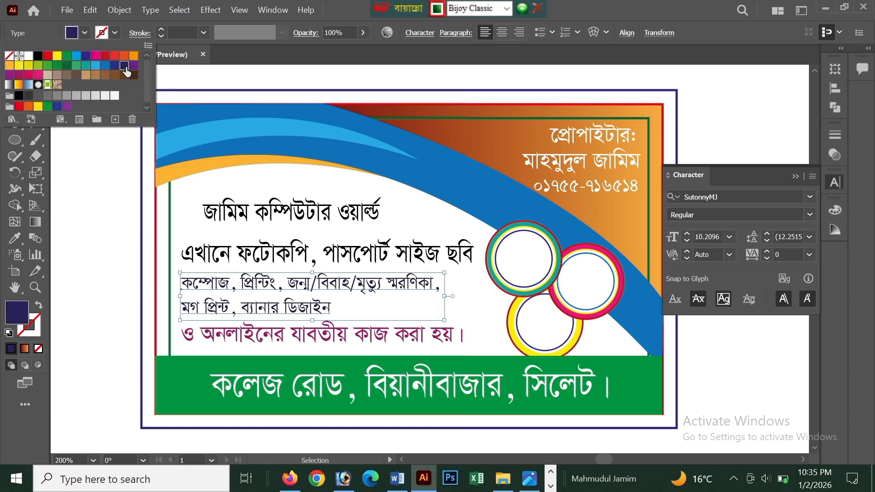
left_click(115, 65)
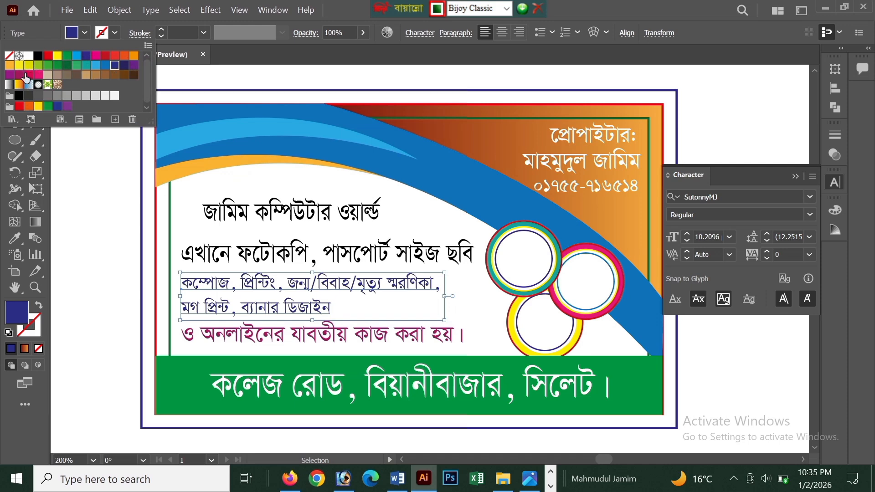
left_click(9, 75)
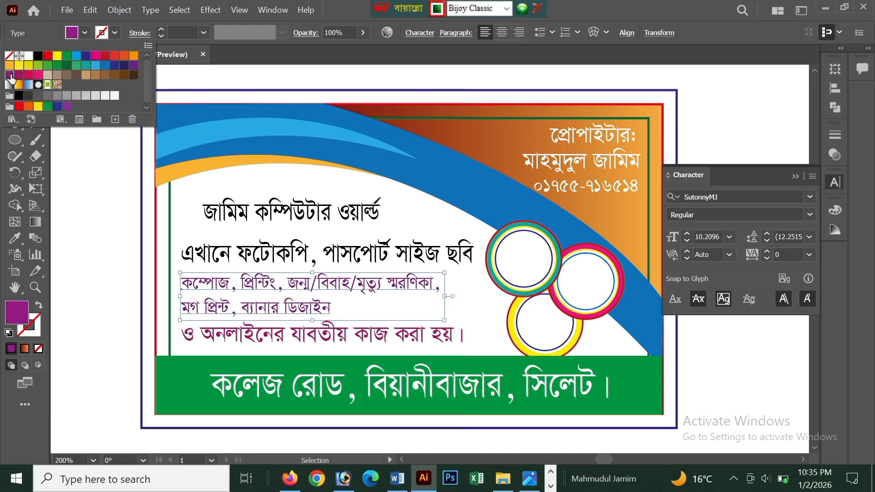
left_click(255, 301)
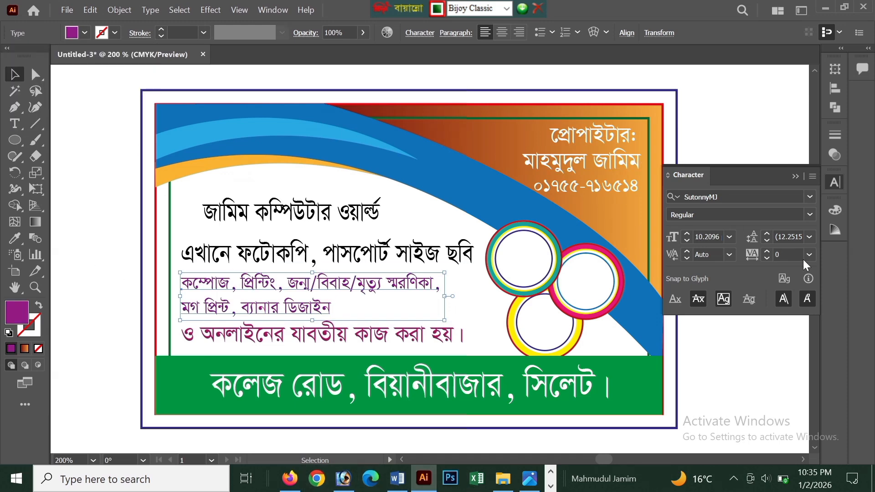
Set the purple two-line compose and printing text to the Bold font style.
left_click(810, 215)
left_click(743, 257)
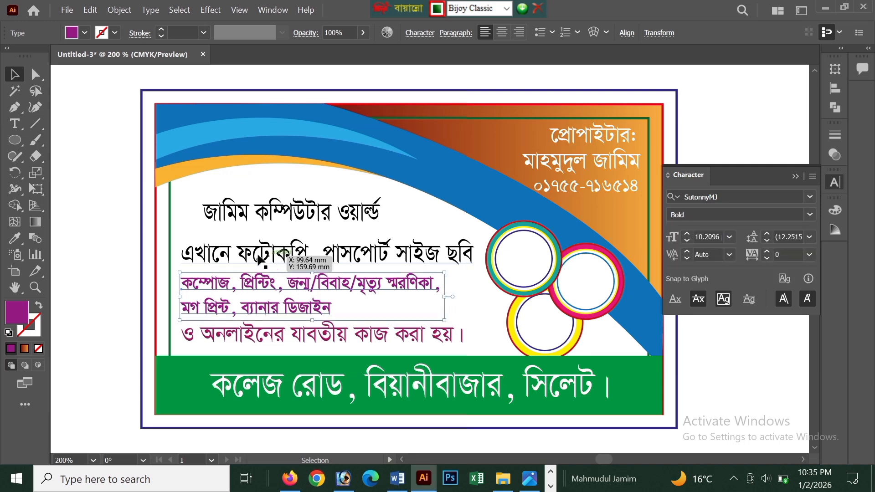
left_click(104, 252)
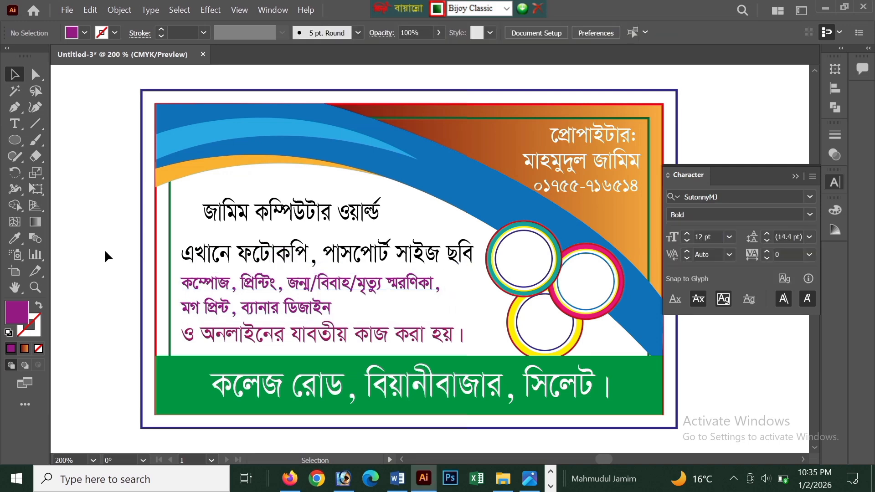
Fill the photocopy and passport photo line with the teal-green swatch.
left_click(274, 249)
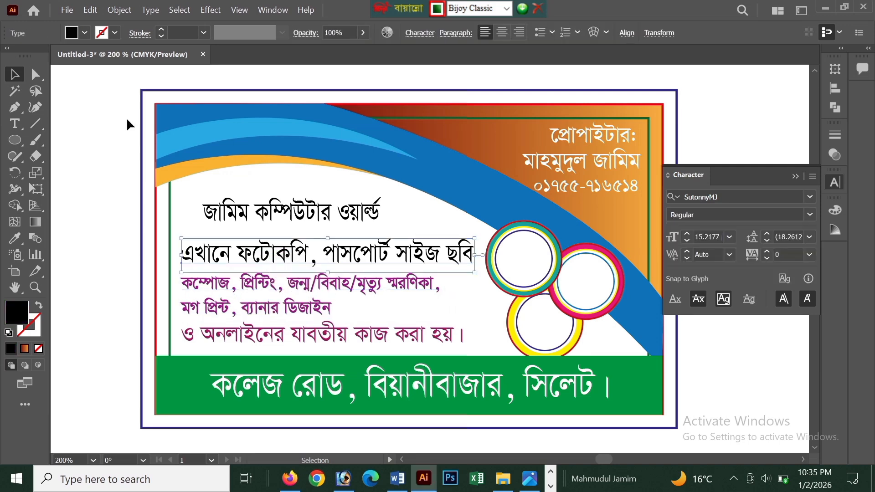
left_click(84, 33)
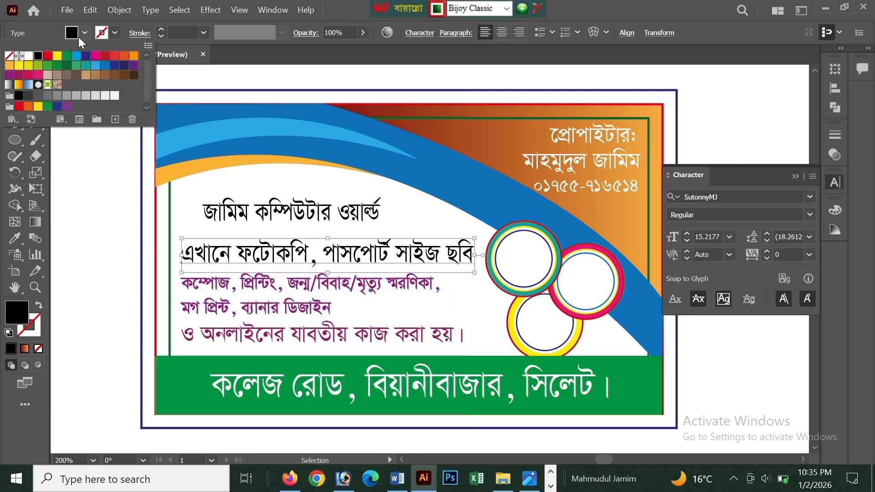
left_click(76, 66)
left_click(72, 245)
left_click(71, 242)
Enlarge the black shop name heading to about 20.5 pt and fill it with dark red.
left_click(326, 207)
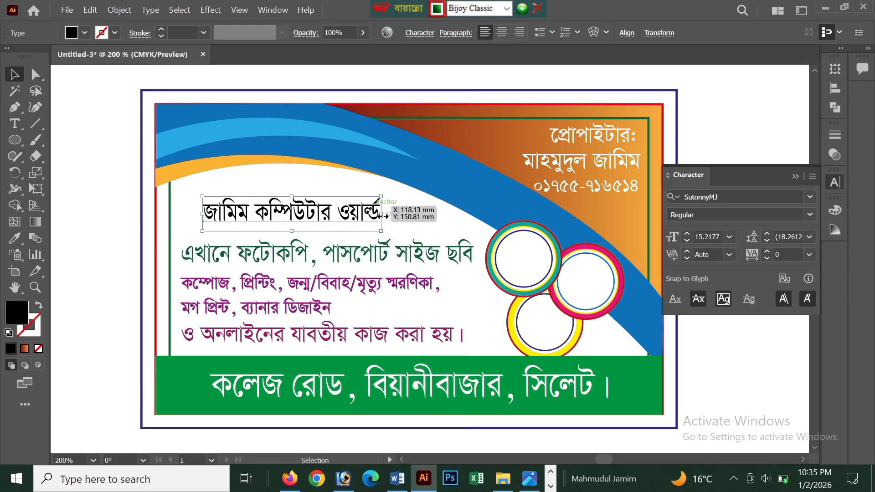
left_click_drag(403, 236, 374, 223)
left_click(84, 32)
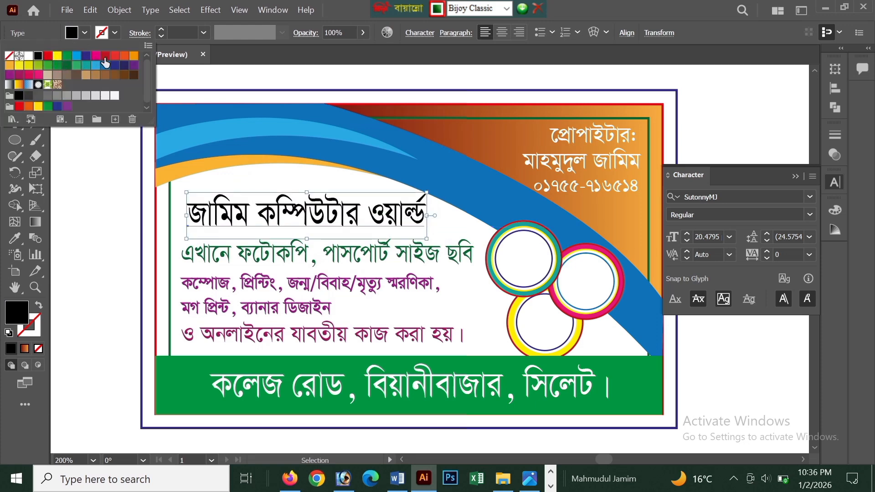
left_click(105, 57)
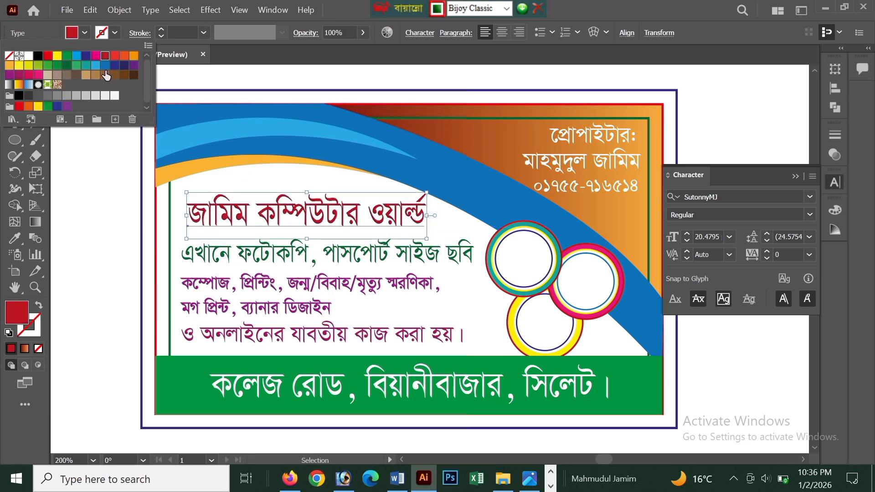
Set the shop name heading in bold TeeshtaMJ and scale it down slightly so it clears the blue curve.
left_click(811, 218)
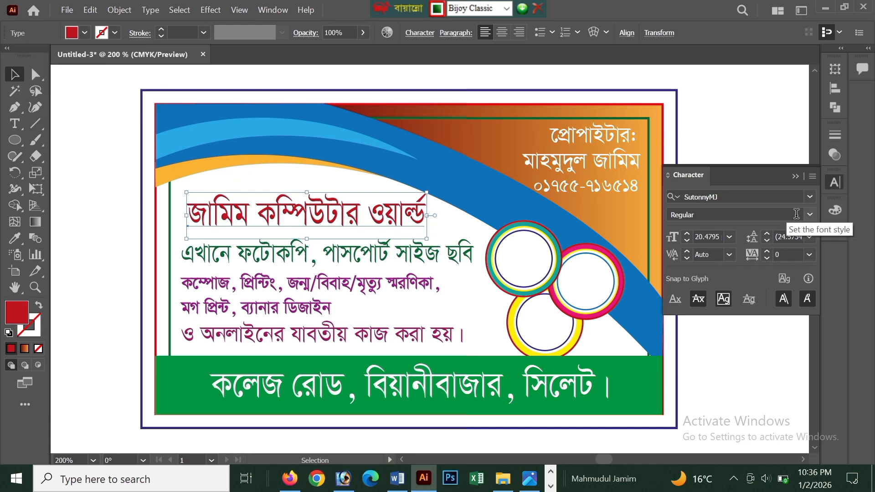
left_click(814, 215)
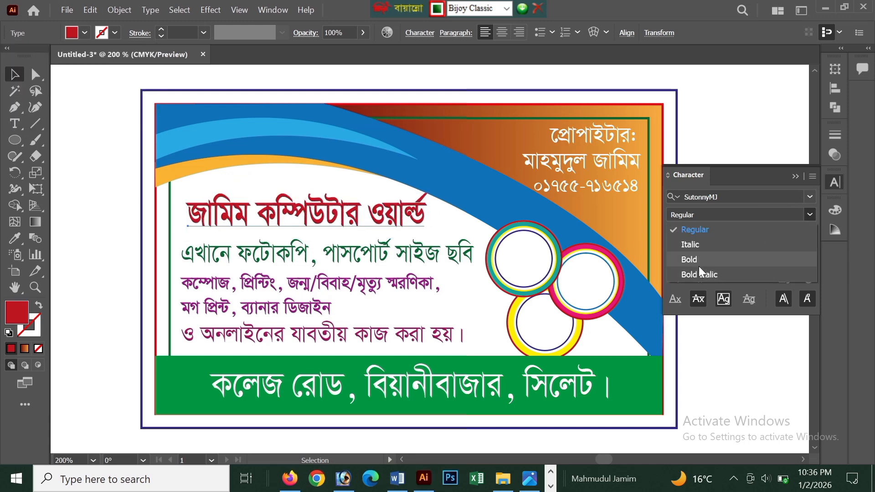
left_click(686, 256)
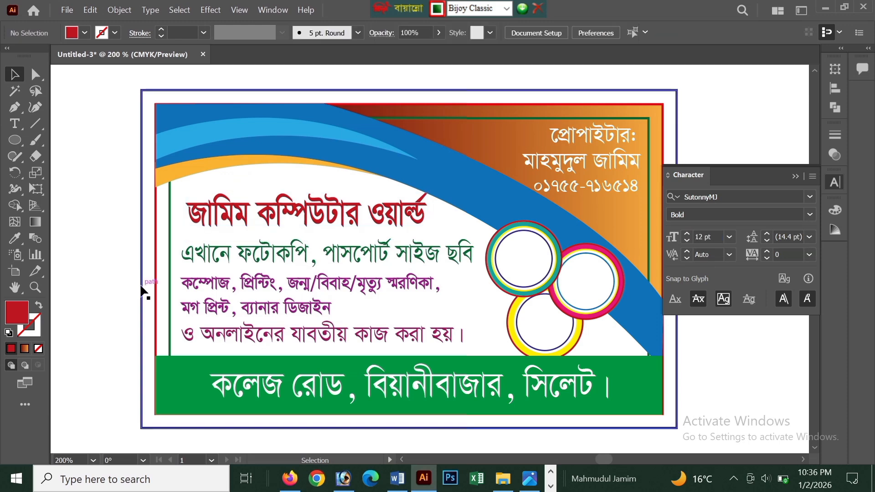
left_click(809, 197)
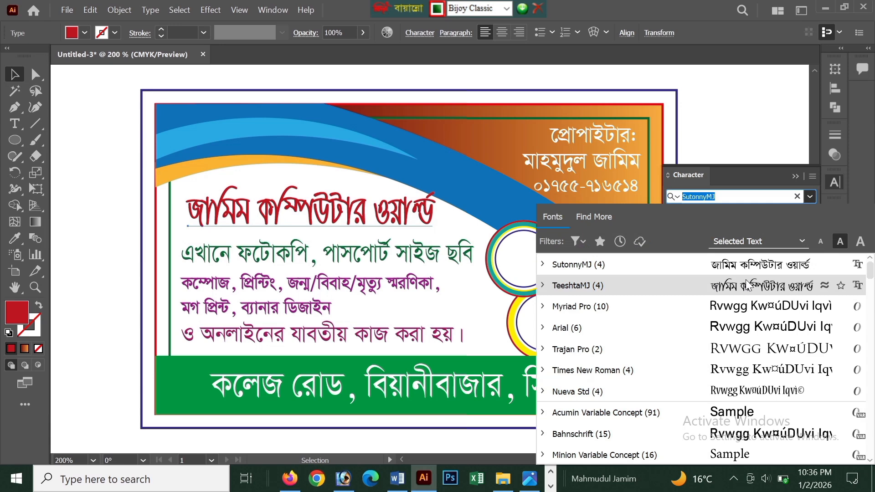
left_click(748, 286)
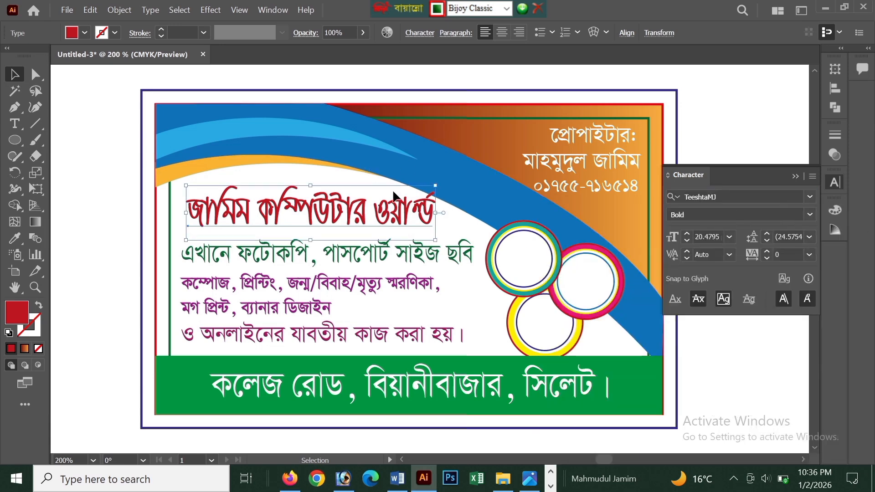
left_click_drag(435, 184, 410, 191)
left_click(116, 168)
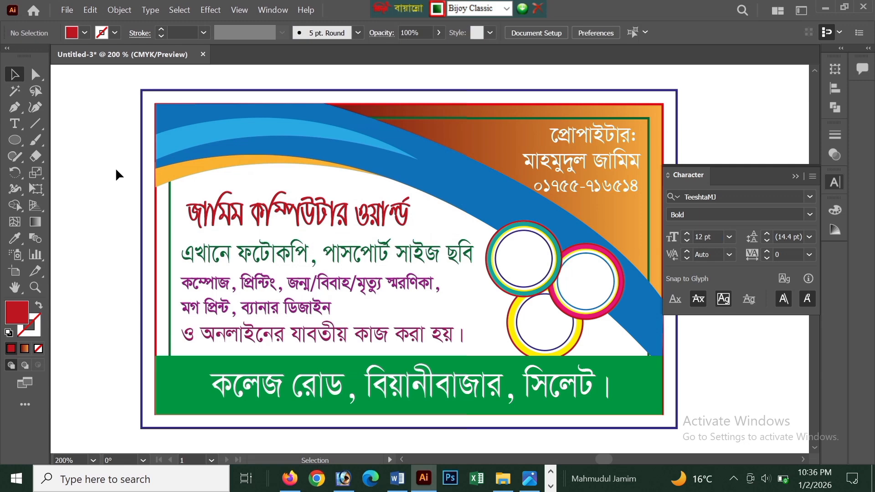
Place the computer image 11.PNG from the desktop into the card document and embed it.
scroll(116, 167, "down", 1)
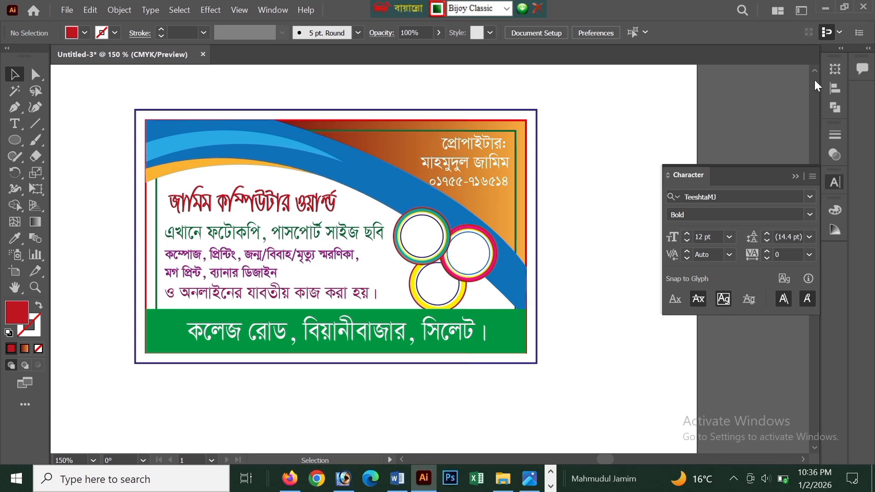
left_click(823, 11)
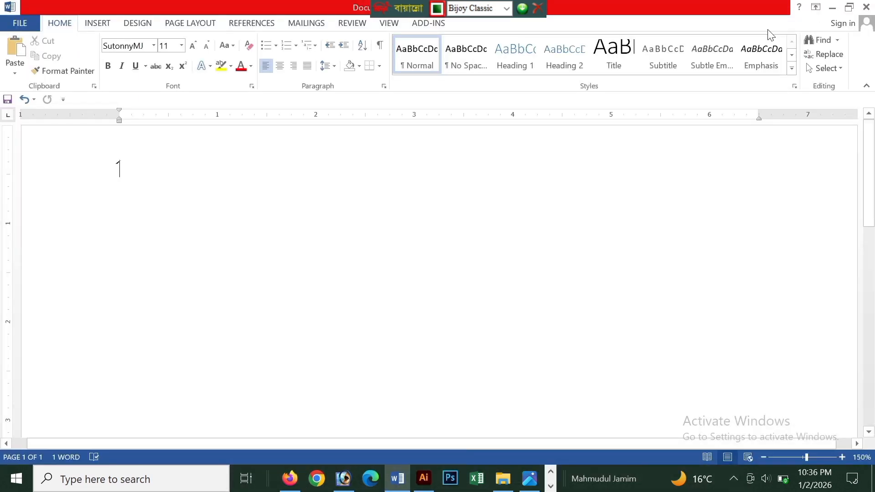
left_click(835, 6)
left_click(859, 8)
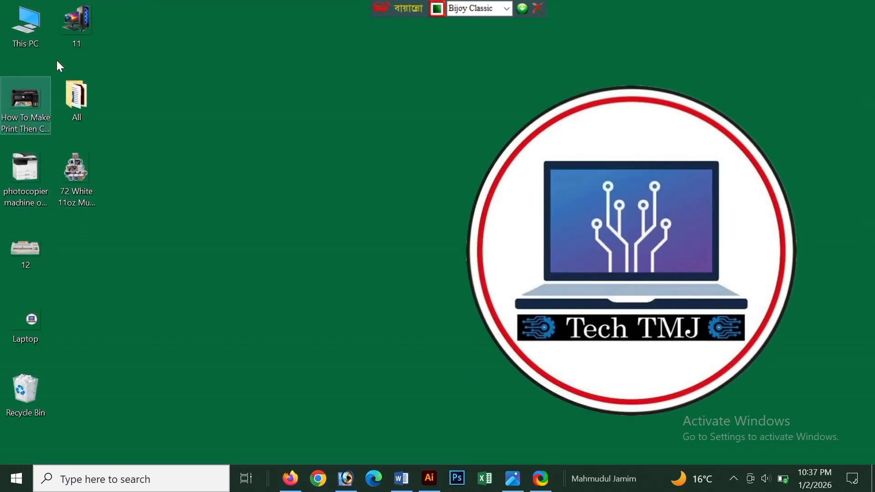
left_click(429, 478)
left_click_drag(394, 362, 393, 362)
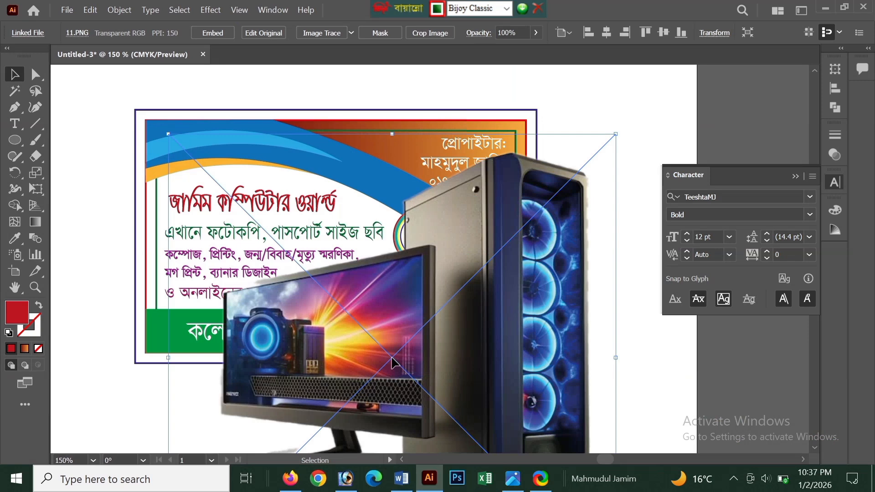
left_click(218, 33)
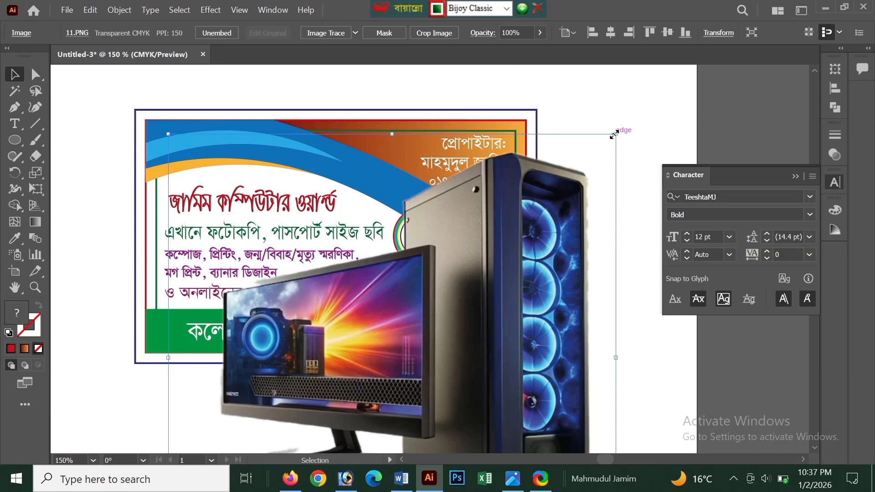
Shrink the computer image and position it over the curved header, just above the shop name.
left_click_drag(614, 135, 523, 321)
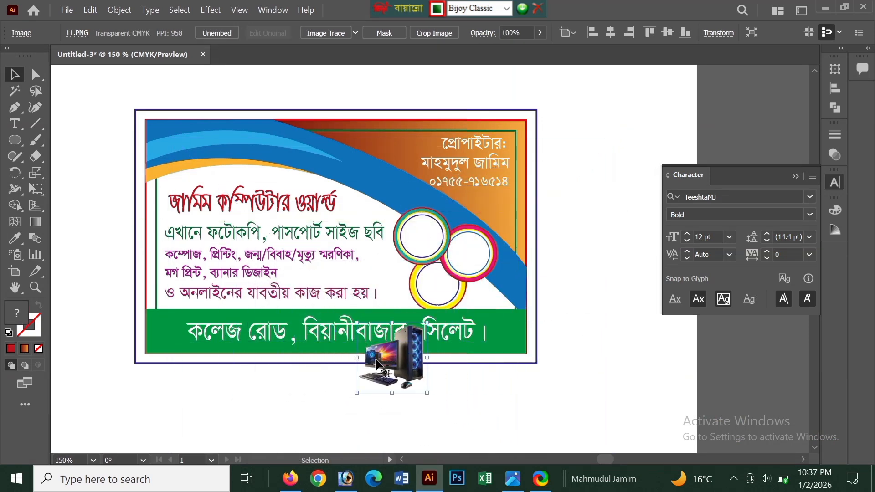
left_click_drag(377, 365, 264, 168)
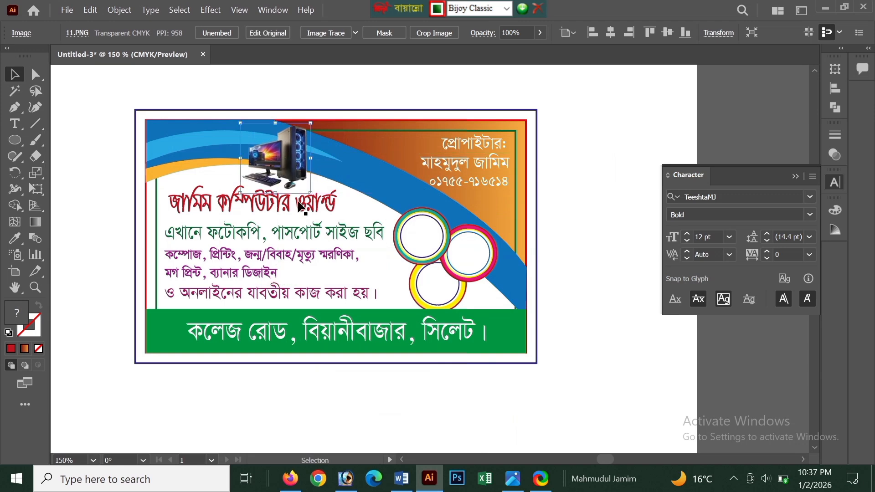
left_click(593, 281)
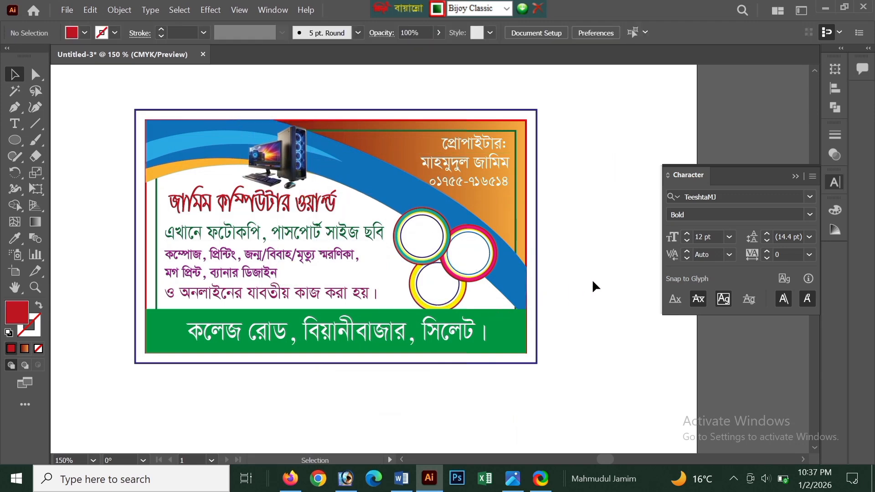
Place the 72 White 11oz Mugs image from the desktop into the card document and embed it.
left_click(829, 10)
left_click_drag(82, 177, 392, 313)
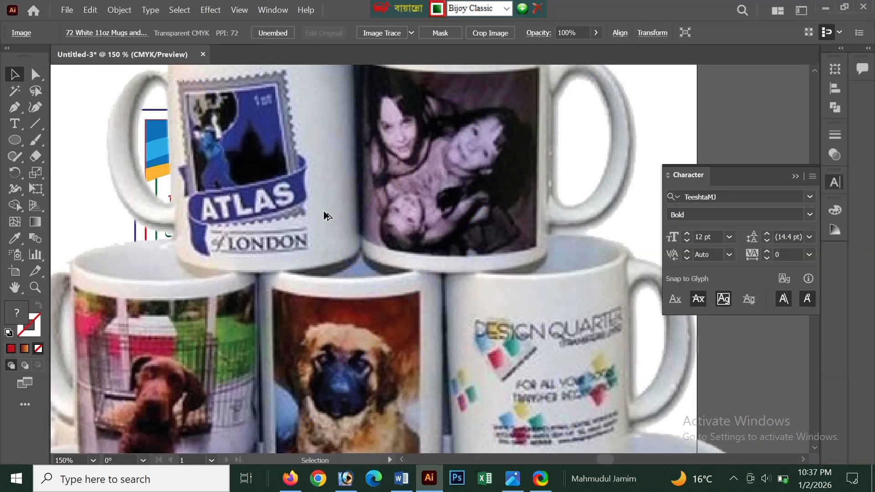
scroll(317, 191, "down", 4)
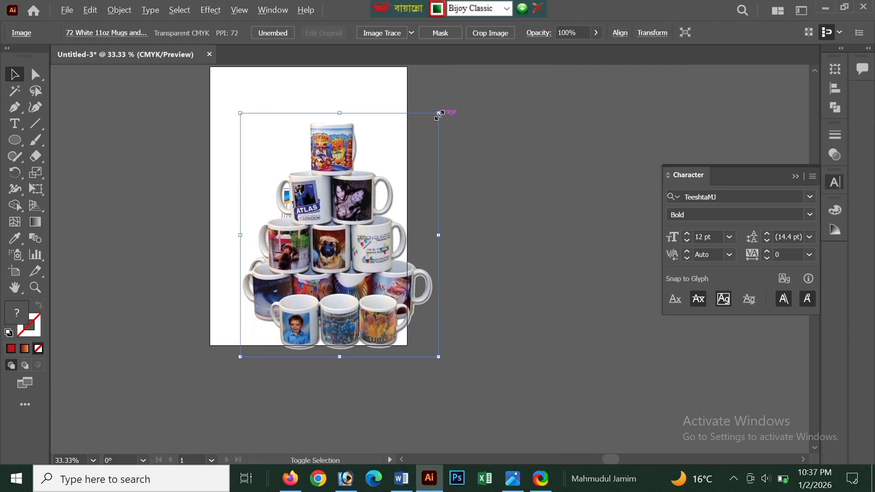
Scale the mugs image down and centre it inside the teal-ringed badge.
left_click_drag(440, 115, 401, 220)
scroll(327, 245, "up", 2)
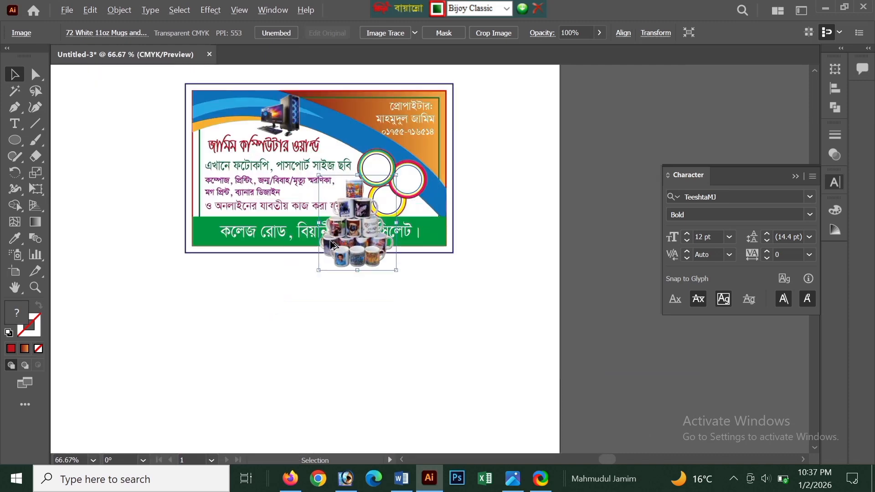
scroll(331, 245, "up", 2)
left_click_drag(428, 146, 414, 189)
left_click_drag(373, 222, 401, 146)
scroll(401, 147, "up", 1)
scroll(402, 146, "up", 4)
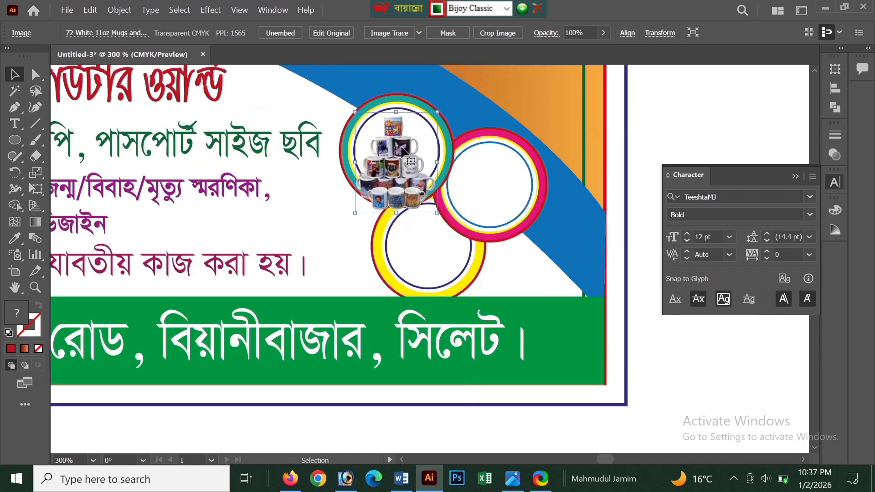
left_click_drag(436, 123, 432, 136)
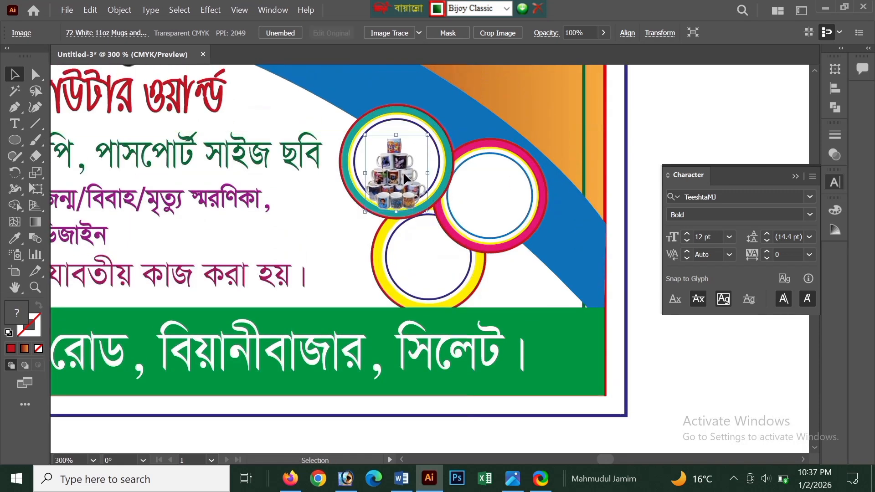
left_click_drag(403, 174, 402, 162)
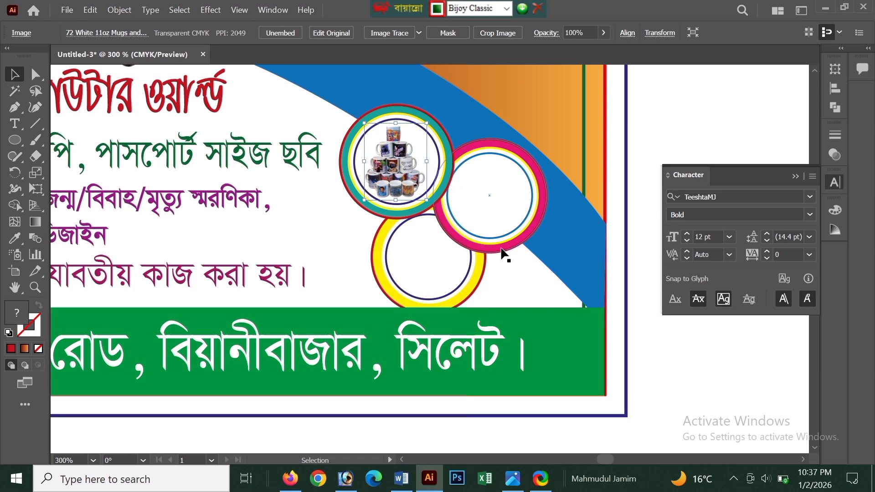
Place the Epson printer image from the desktop into the card document and embed it.
scroll(504, 250, "down", 2)
left_click(822, 9)
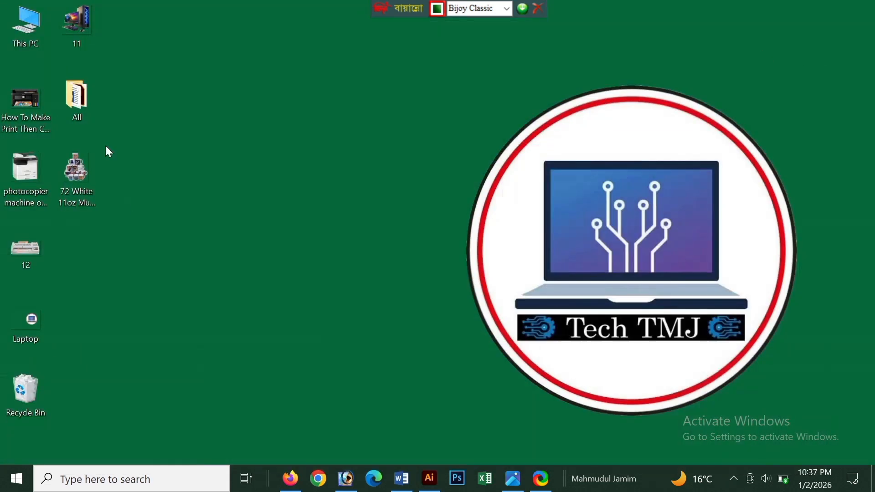
left_click_drag(25, 118, 402, 332)
left_click(269, 33)
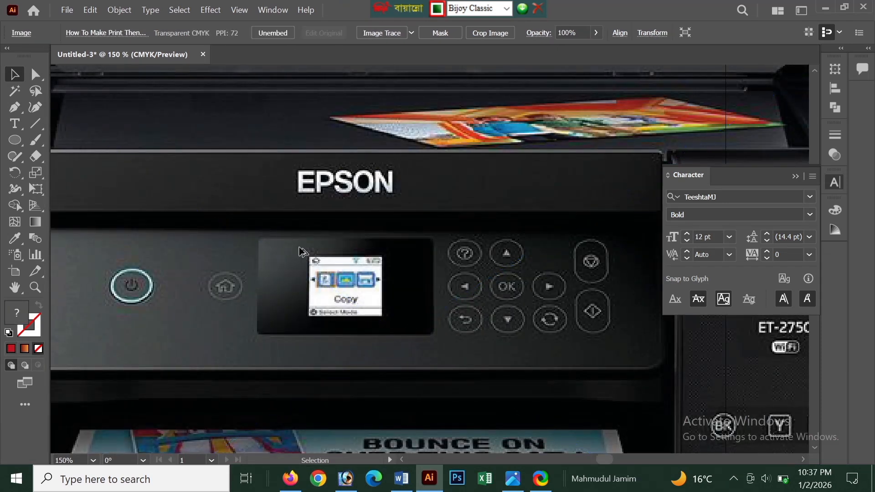
Scale the printer image down and fit it inside the yellow-ringed badge.
key("ctrl+minus")
key("ctrl+minus")
key("ctrl+minus")
left_click_drag(480, 215, 432, 270)
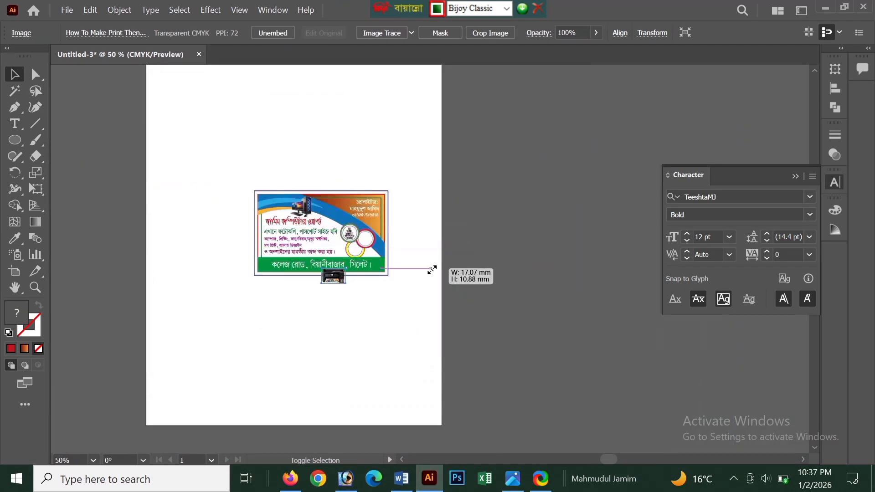
scroll(337, 276, "up", 4)
left_click_drag(338, 280, 411, 204)
scroll(419, 202, "up", 2)
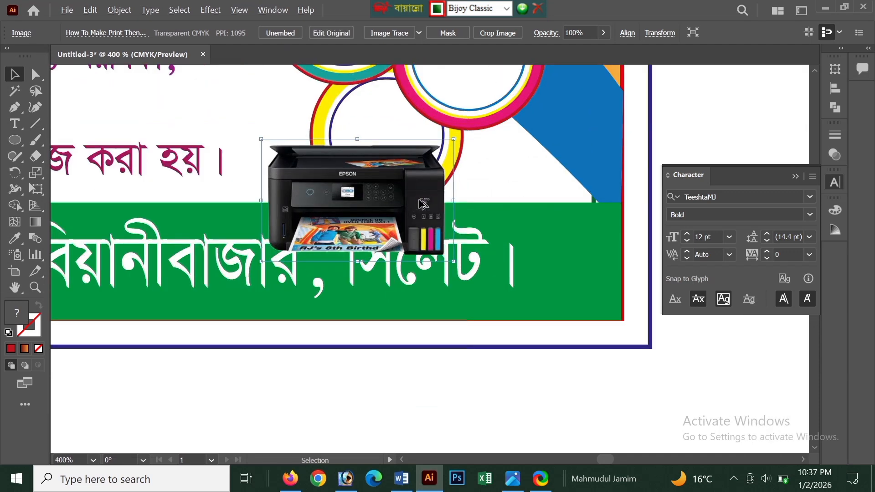
left_click_drag(453, 140, 388, 142)
Place the photocopier machine image from the desktop into the card document, shrink it roughly and embed it.
scroll(387, 142, "down", 5)
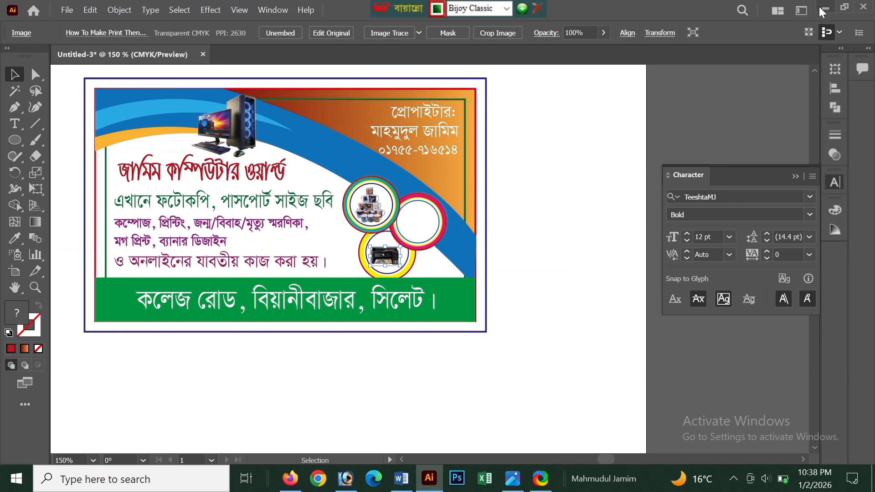
left_click(823, 7)
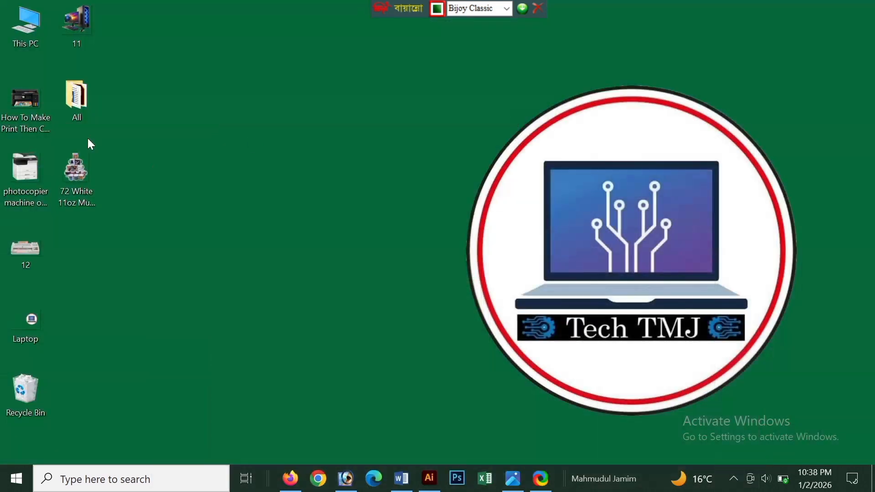
left_click(26, 187)
left_click_drag(407, 471, 416, 321)
scroll(446, 261, "down", 4)
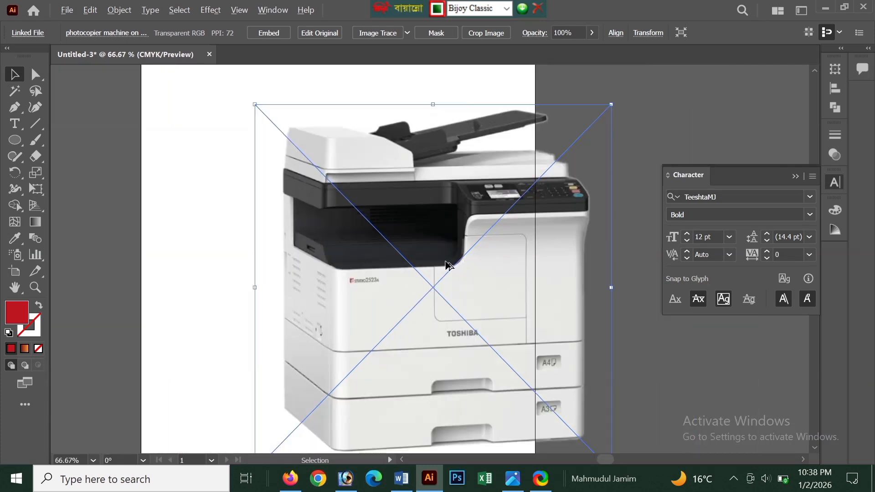
left_click_drag(530, 184, 460, 253)
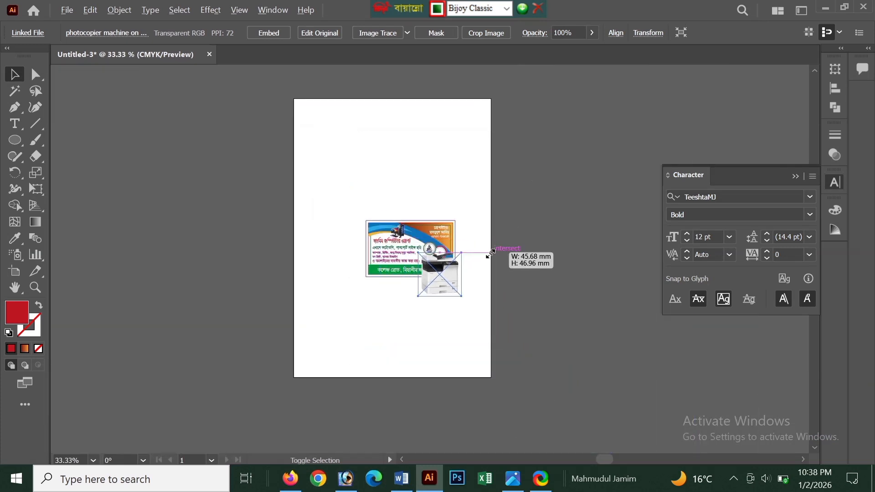
key("ctrl+1")
left_click(282, 44)
Scale the photocopier image down and centre it inside the pink-ringed badge.
scroll(378, 178, "up", 1)
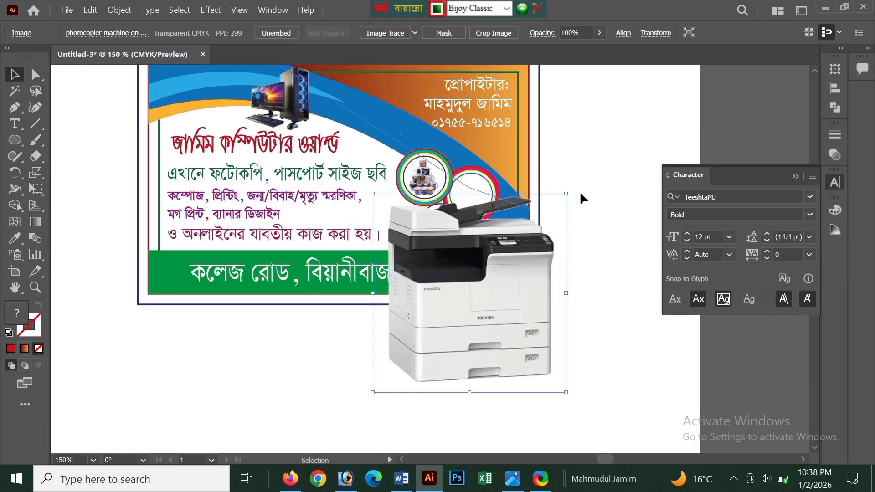
left_click_drag(565, 192, 542, 264)
scroll(542, 265, "up", 3)
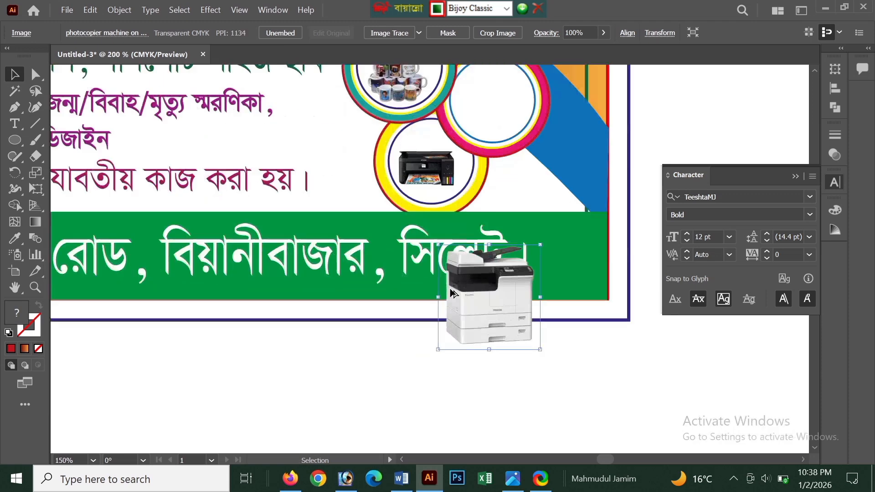
left_click_drag(569, 231, 534, 273)
scroll(493, 346, "up", 1)
left_click_drag(493, 345, 501, 172)
scroll(501, 173, "up", 4)
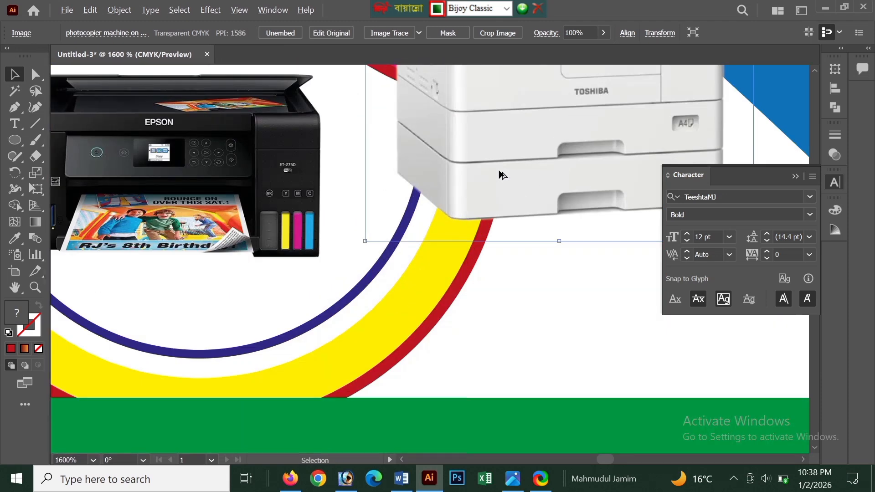
scroll(501, 174, "down", 4)
scroll(501, 174, "up", 3)
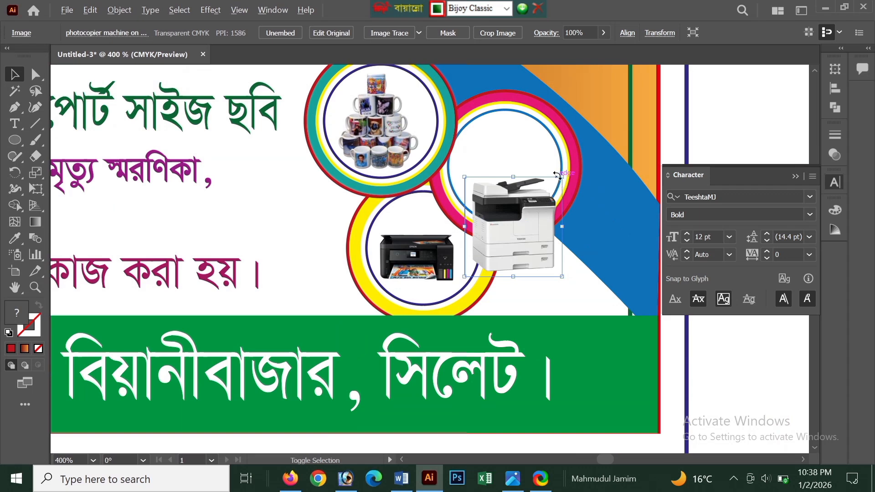
left_click_drag(561, 177, 507, 141)
left_click_drag(517, 171, 538, 194)
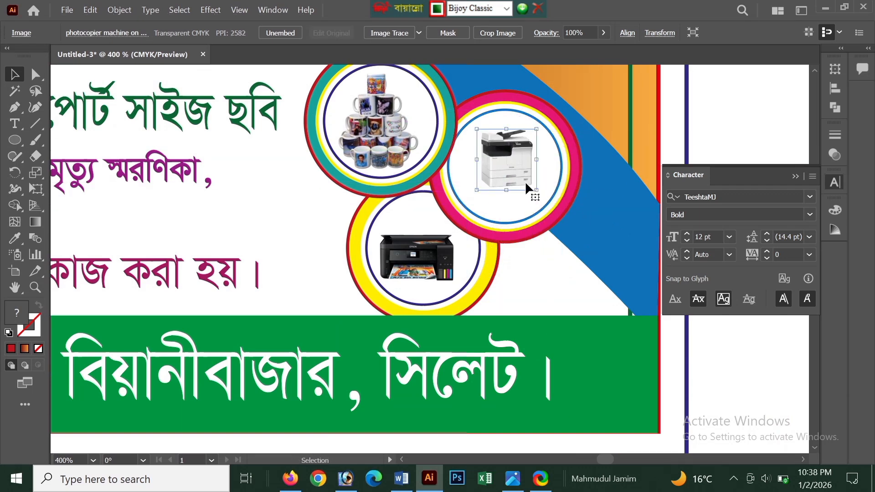
Place the laminator image 12 from the desktop into the card document and embed it.
left_click(823, 7)
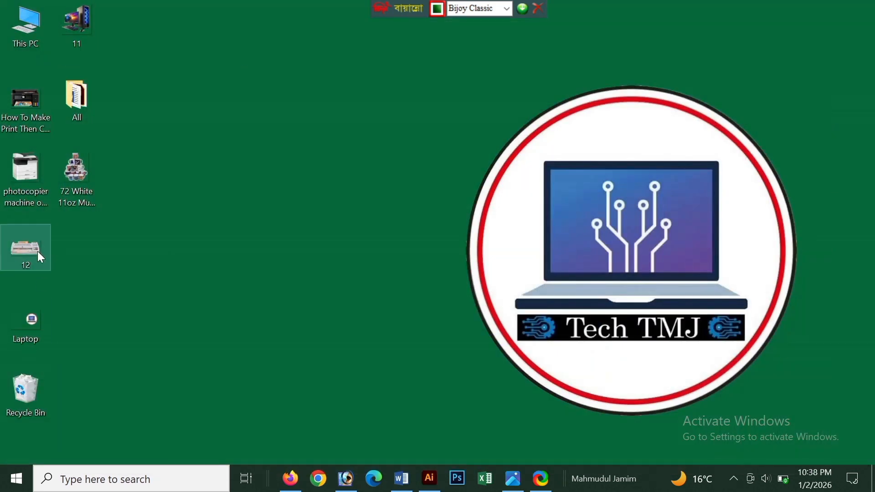
left_click(430, 479)
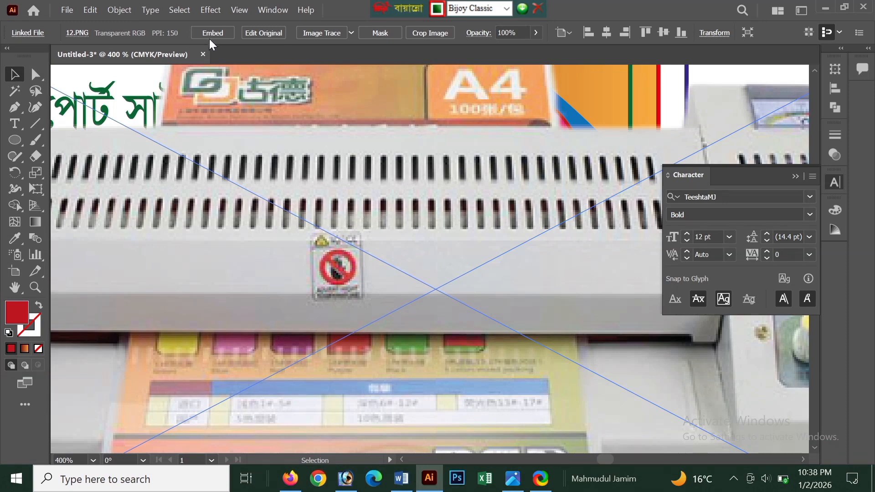
left_click(213, 33)
scroll(319, 267, "down", 4)
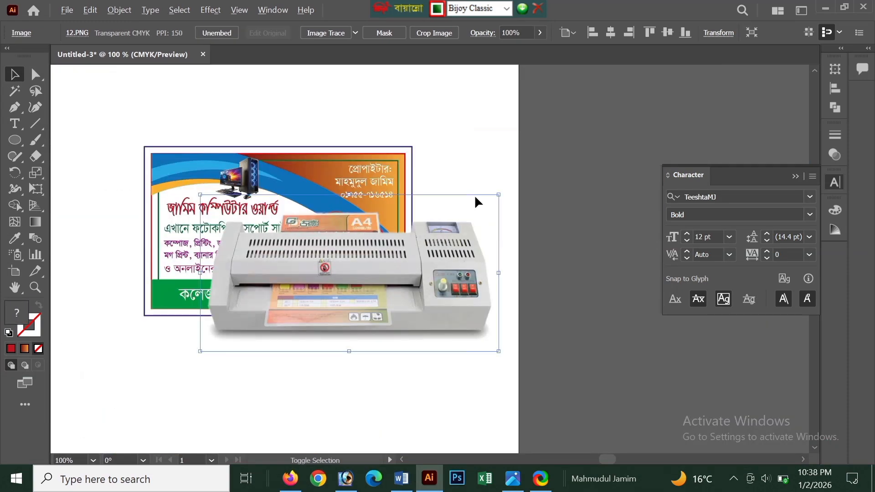
Scale the laminator image down and arrange it above the printer inside the yellow-ringed badge.
left_click_drag(498, 195, 410, 271)
scroll(360, 271, "up", 4)
scroll(319, 294, "up", 1)
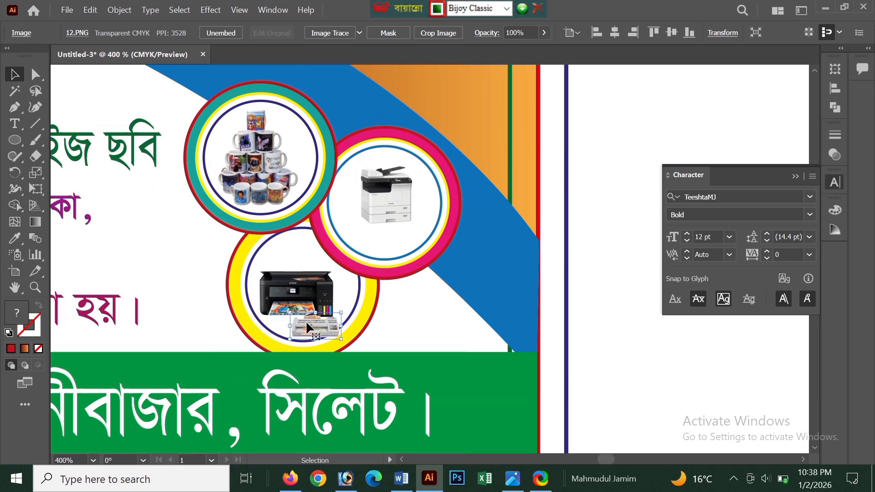
scroll(306, 321, "up", 1)
left_click_drag(268, 285, 334, 255)
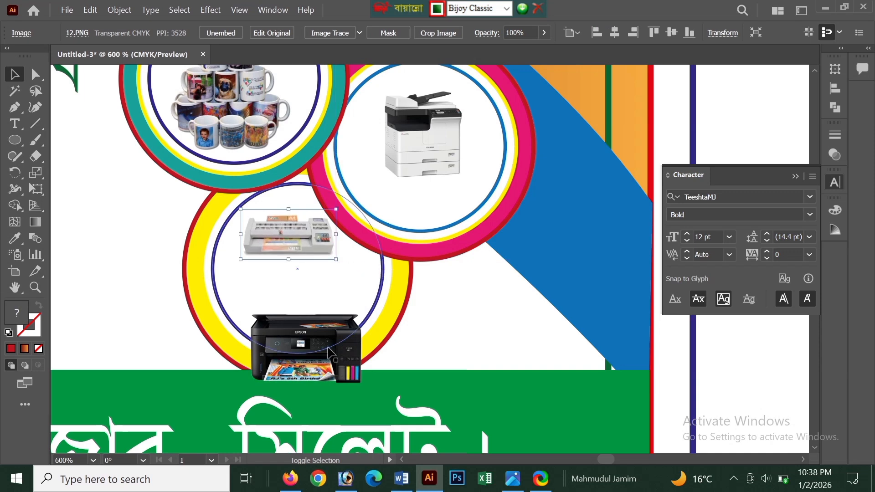
left_click(364, 383)
left_click_drag(332, 353, 319, 302)
Enlarge the photocopier image so it fills more of the pink-ringed badge.
left_click(433, 157)
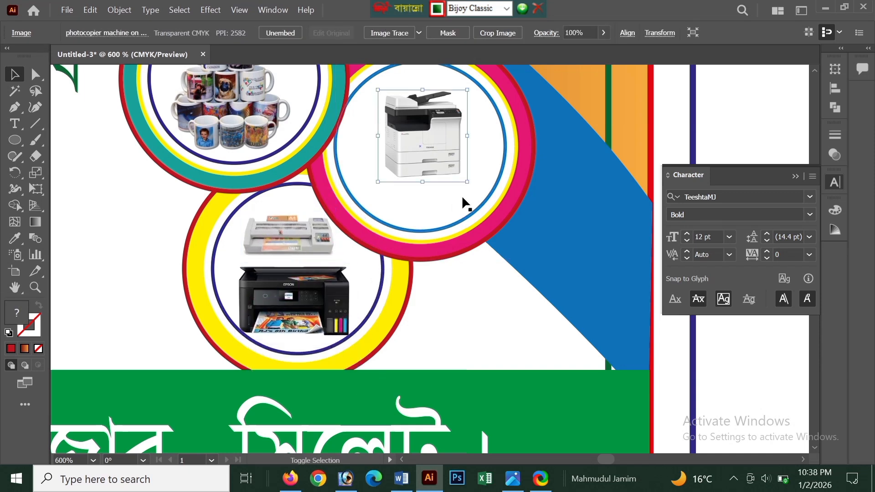
left_click_drag(467, 181, 445, 164)
scroll(445, 172, "down", 4)
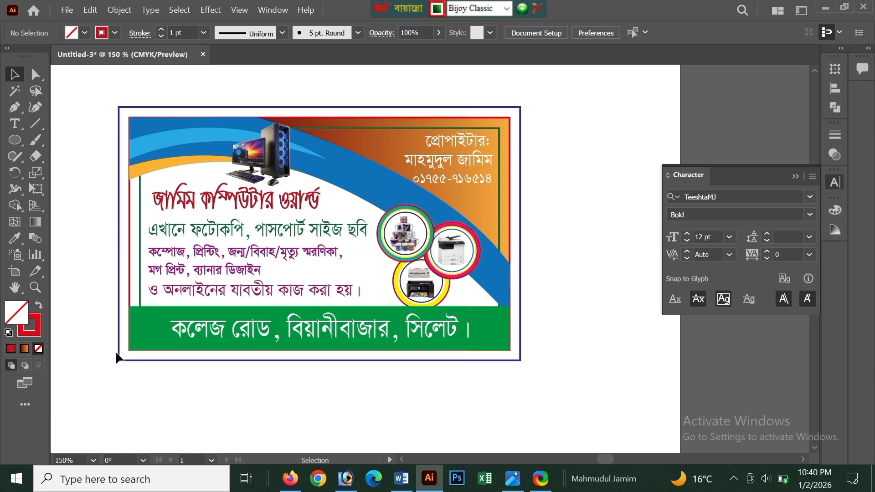
Set the stroke to none on the card's outer blue, red and inner green guide rectangles.
left_click(121, 356)
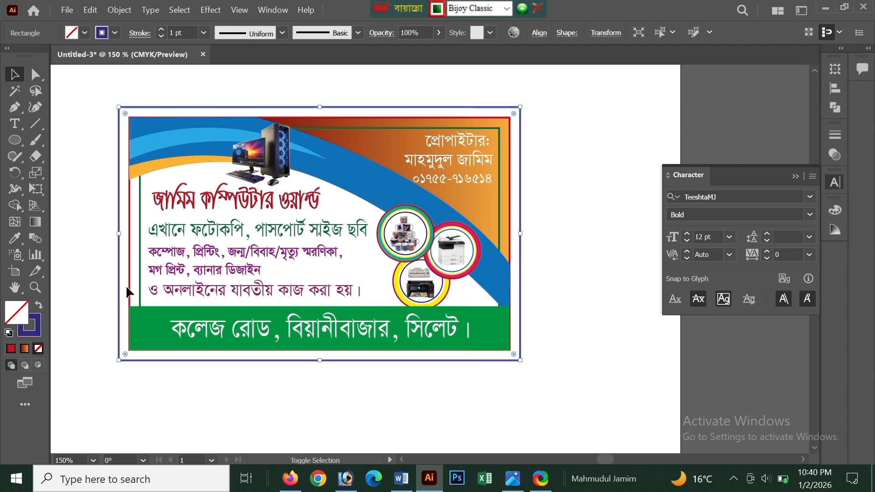
left_click(141, 290, "shift")
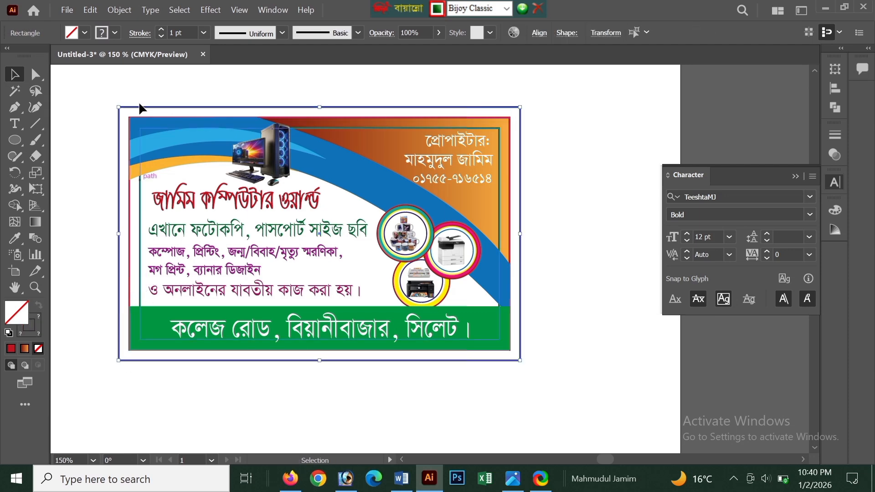
left_click(115, 32)
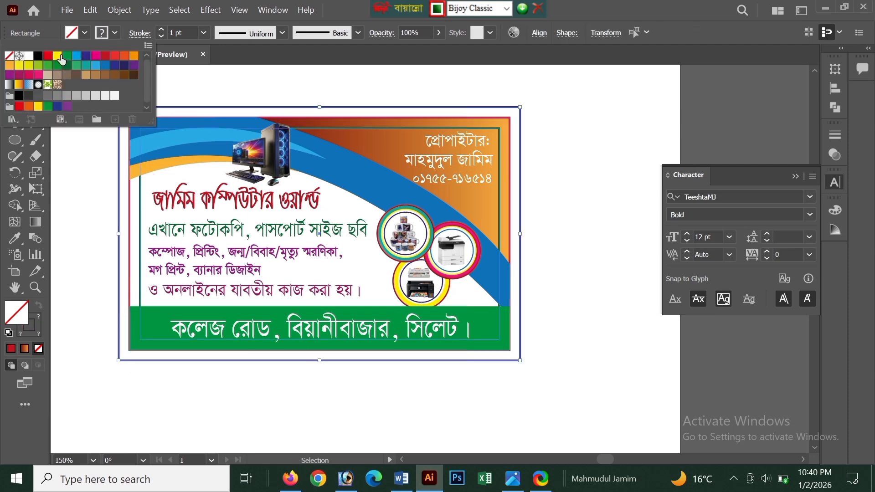
left_click(9, 56)
left_click(83, 256)
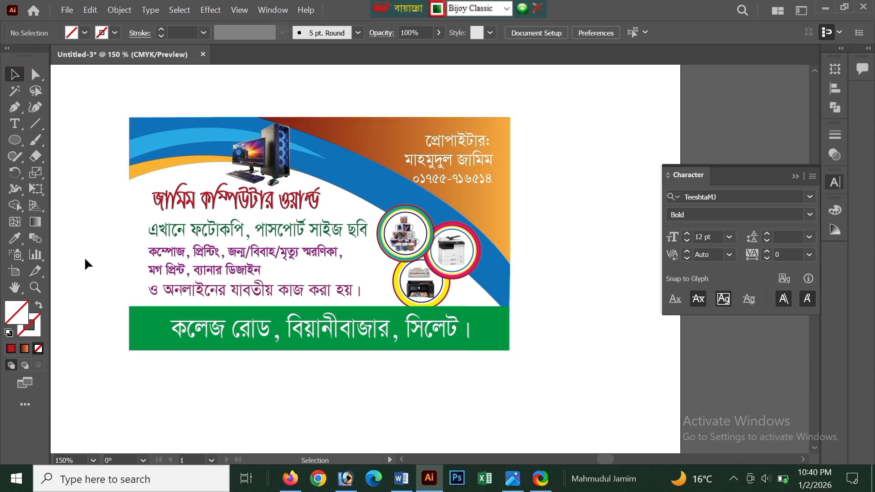